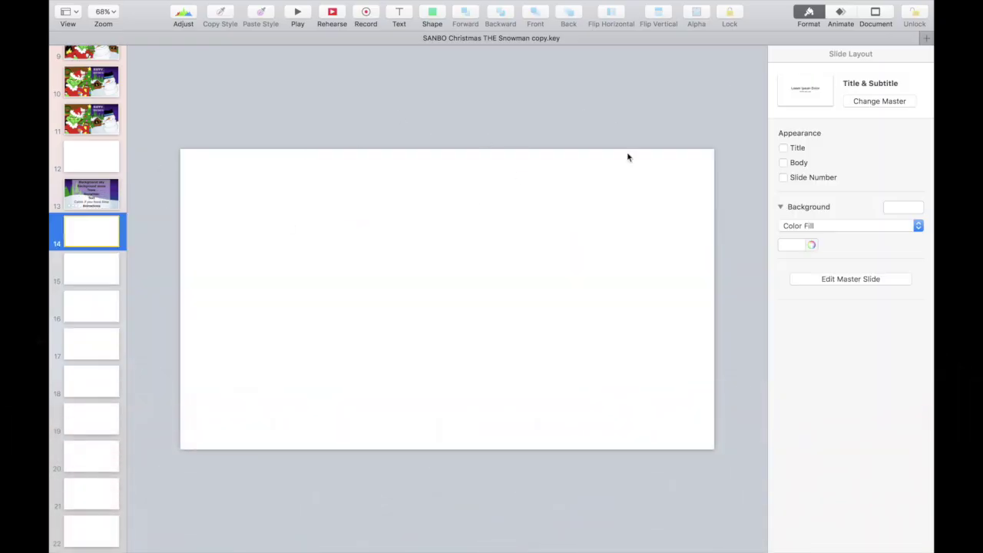
- Give slide 14's background an Advanced Gradient Fill reduced to a purple and a blue stop at opposite ends
click(844, 225)
click(845, 246)
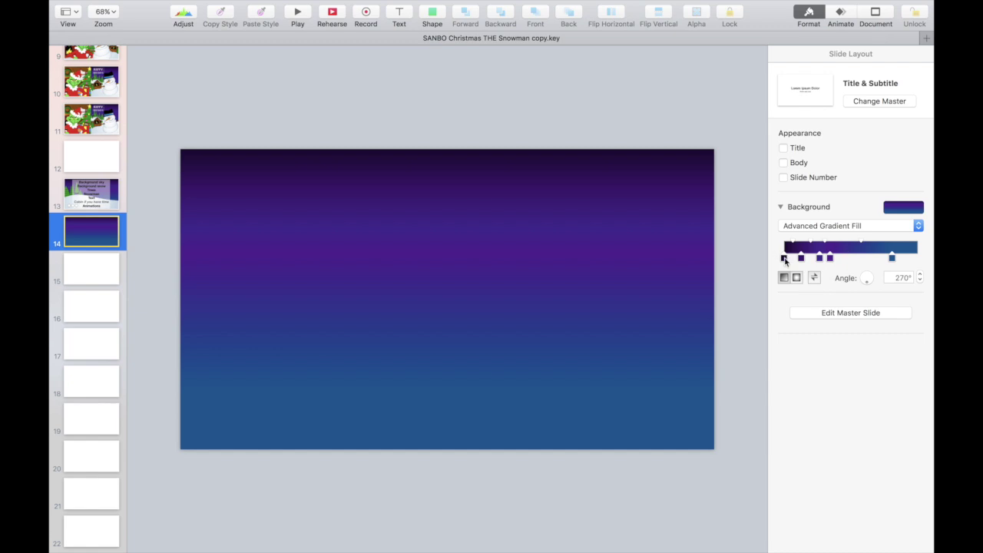
drag(784, 260, 787, 337)
drag(799, 259, 821, 361)
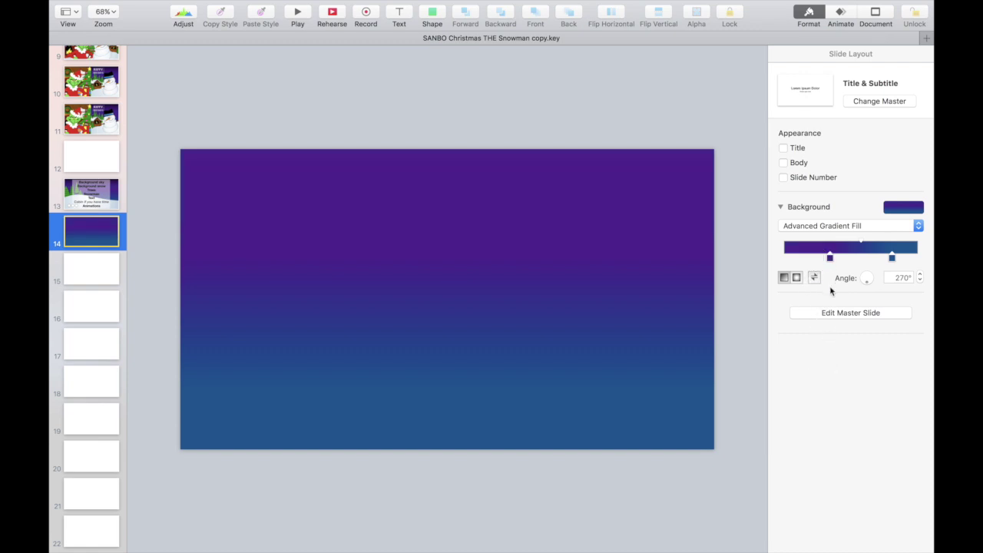
drag(830, 260, 789, 258)
drag(891, 258, 922, 259)
- Recolor the background gradient's two end stops to pale cyan for the lower end and Sky for the upper end
double_click(917, 259)
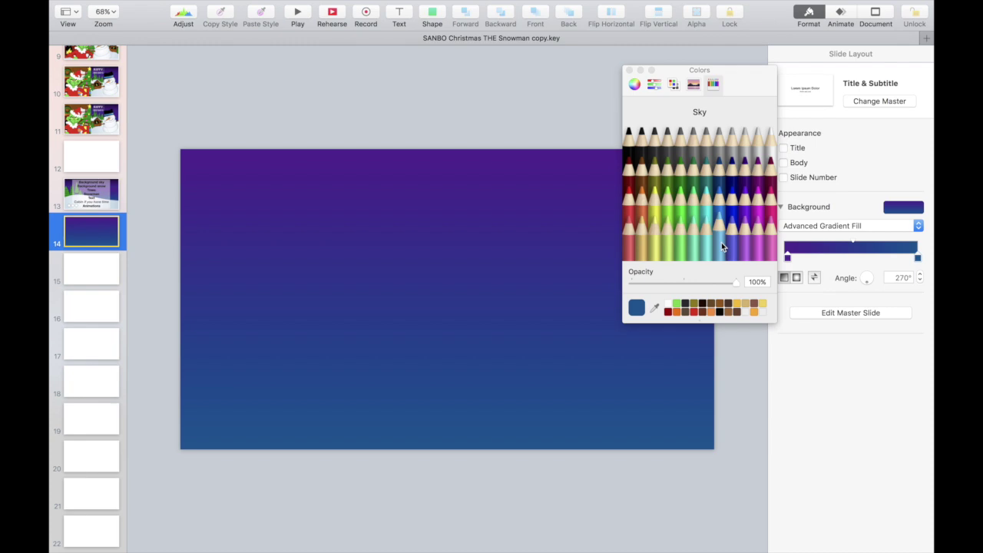
click(708, 246)
click(788, 258)
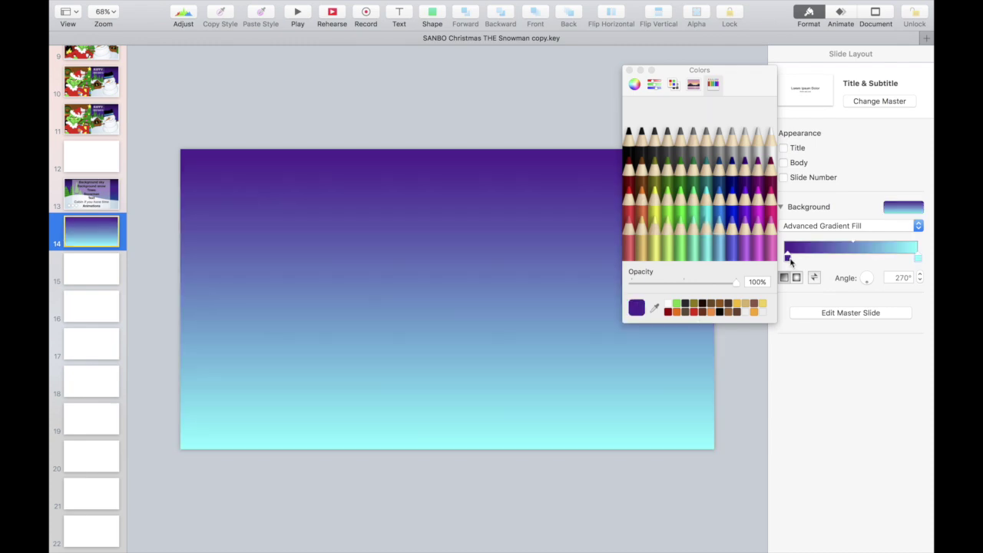
click(717, 242)
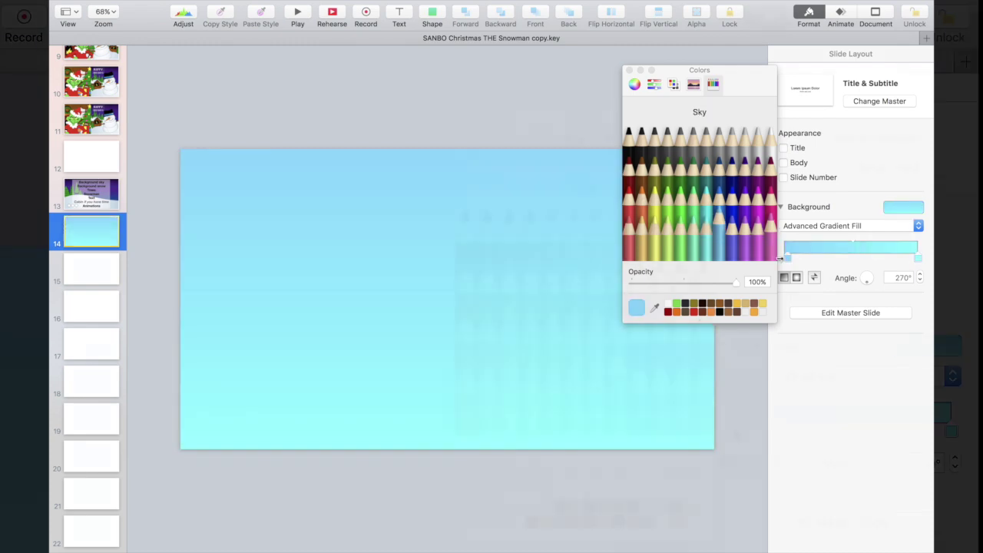
- Add a second Sky stop to the background gradient, color the first stop Aqua, and spread the Aqua and Sky stops farther along
click(818, 251)
click(734, 422)
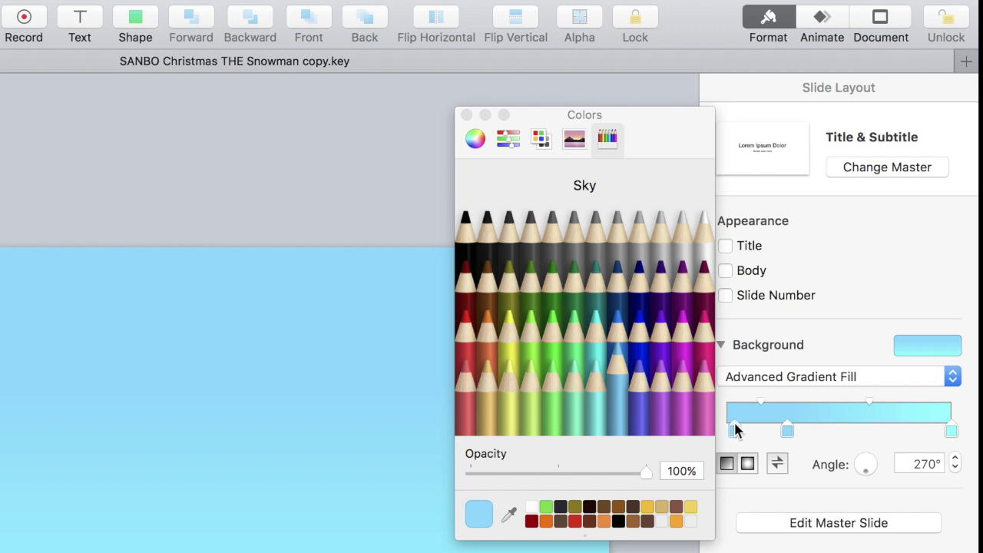
click(624, 338)
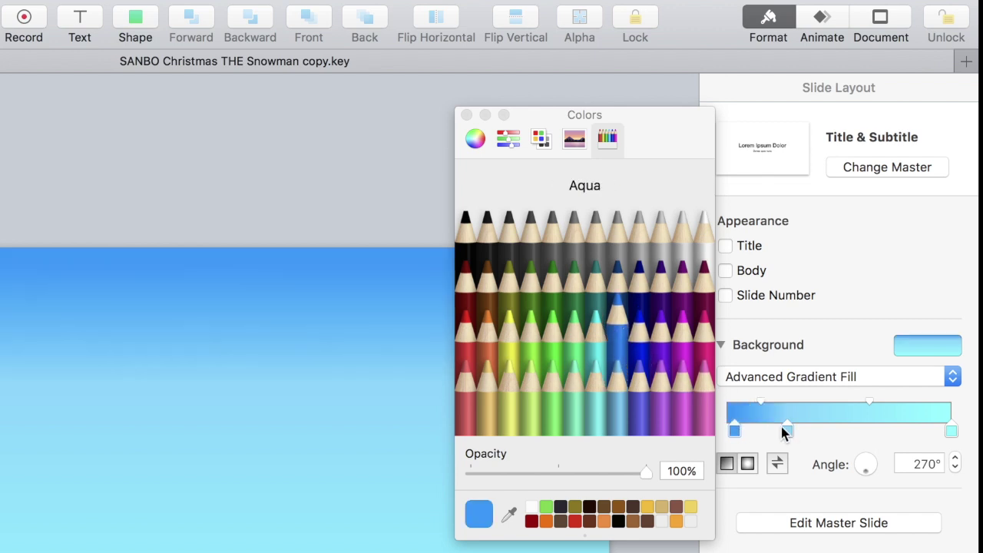
drag(787, 430, 838, 436)
drag(734, 430, 774, 430)
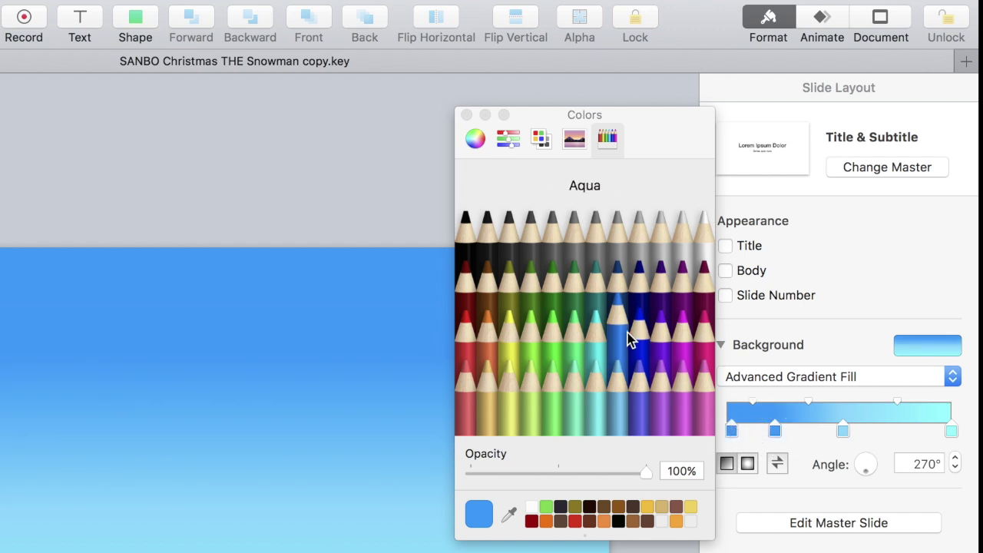
- Color the gradient's first stop deep blue, add and space intermediate stops for a smooth fade to pale cyan, and close the color picker
click(641, 340)
drag(844, 436, 870, 433)
mouse_move(776, 432)
mouse_down()
mouse_move(803, 437)
mouse_move(762, 432)
mouse_move(820, 431)
mouse_move(790, 432)
mouse_up()
click(768, 431)
click(807, 432)
drag(790, 432, 793, 435)
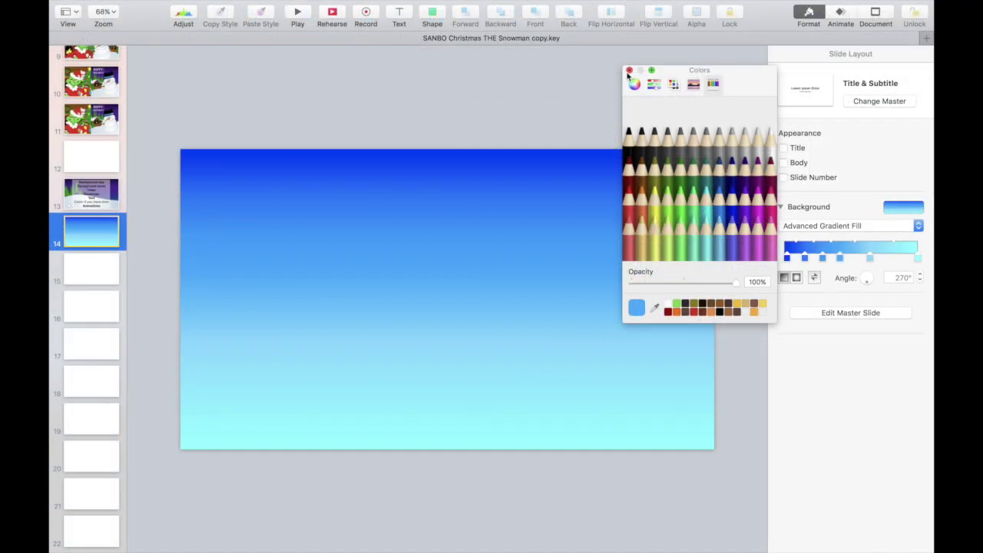
click(627, 72)
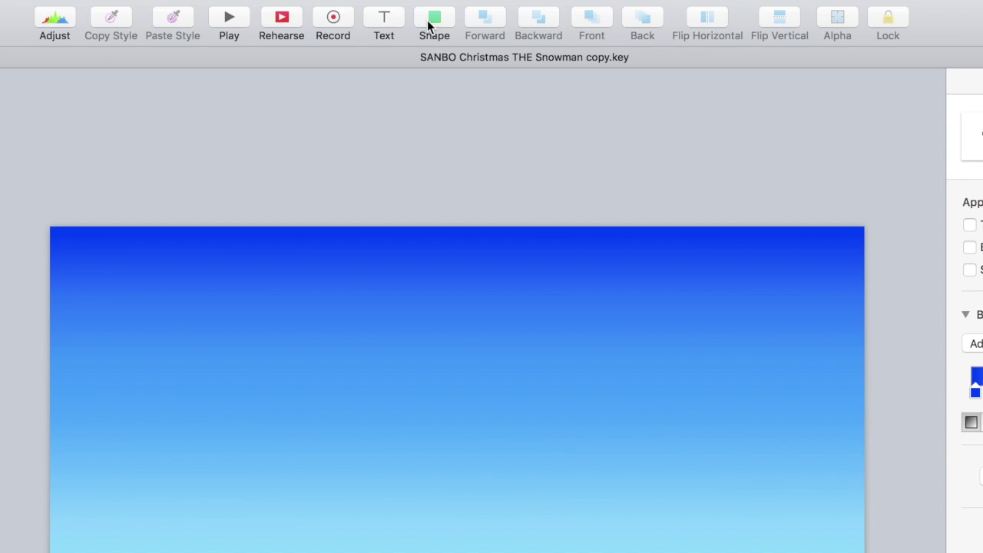
- Draw a closed six-point hill outline with the Pen tool, extending past the slide's sides and bottom edge
click(429, 25)
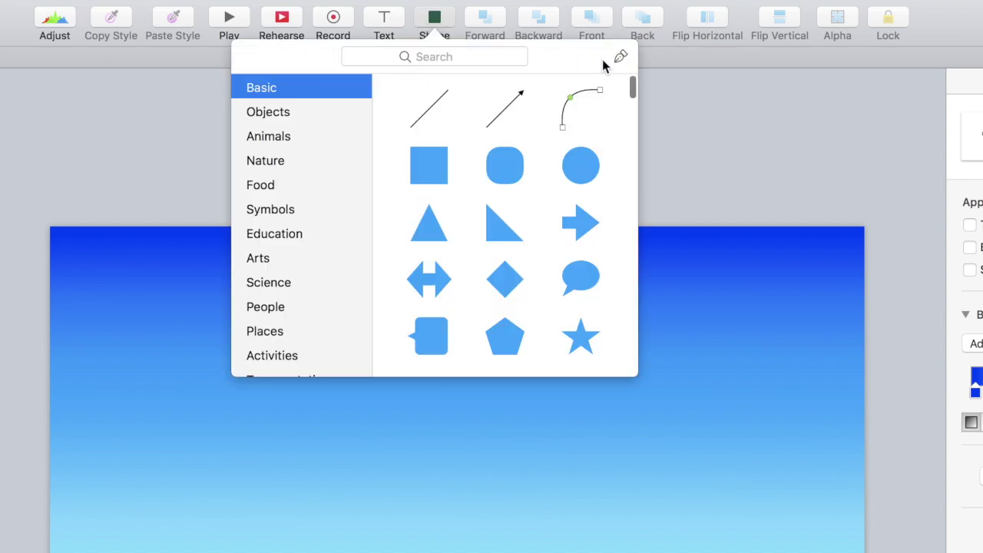
click(622, 59)
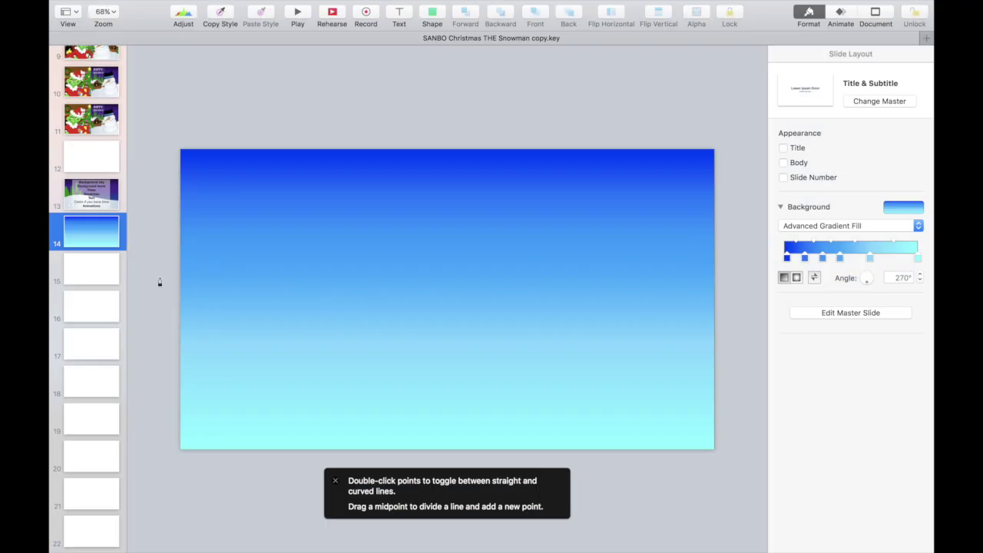
click(18, 424)
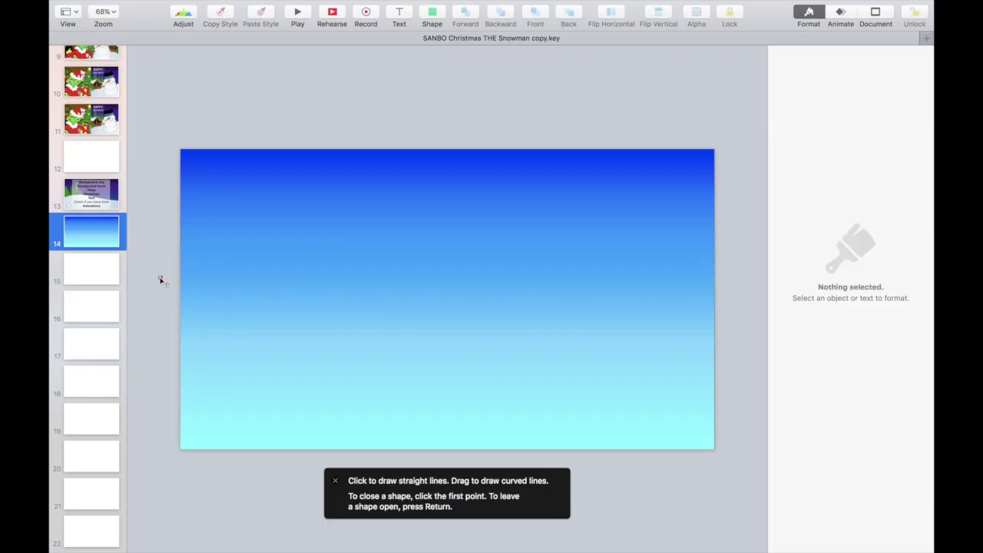
click(344, 244)
click(507, 296)
click(732, 258)
click(732, 465)
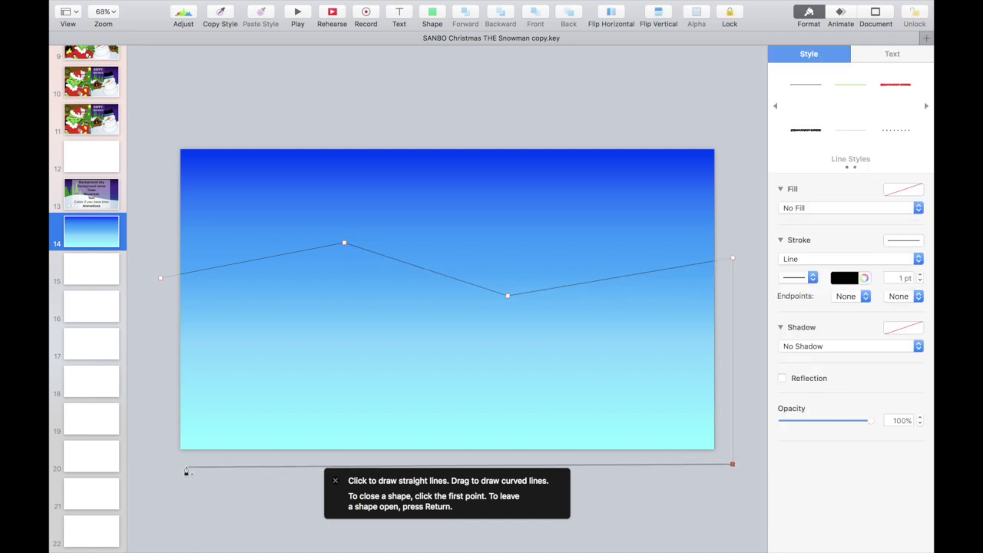
click(161, 461)
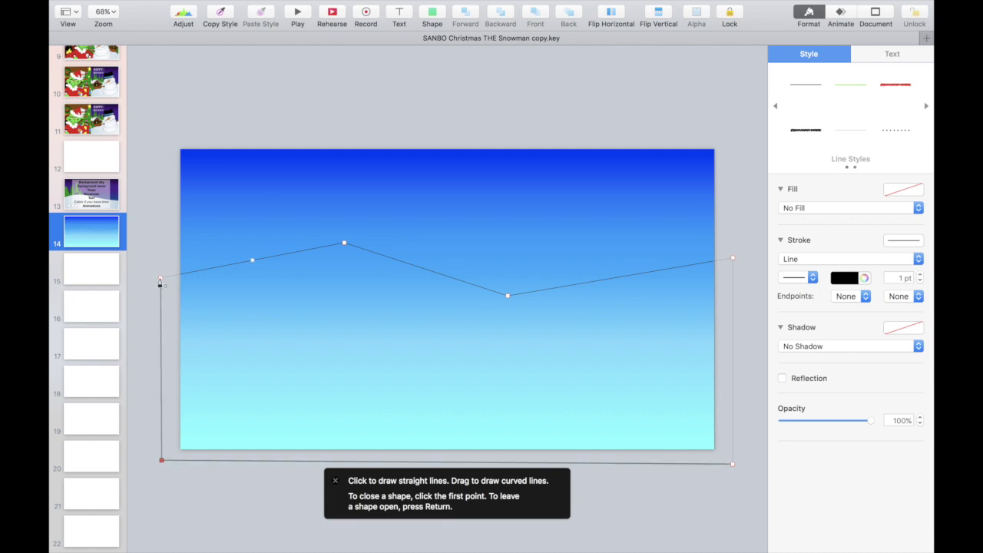
click(160, 281)
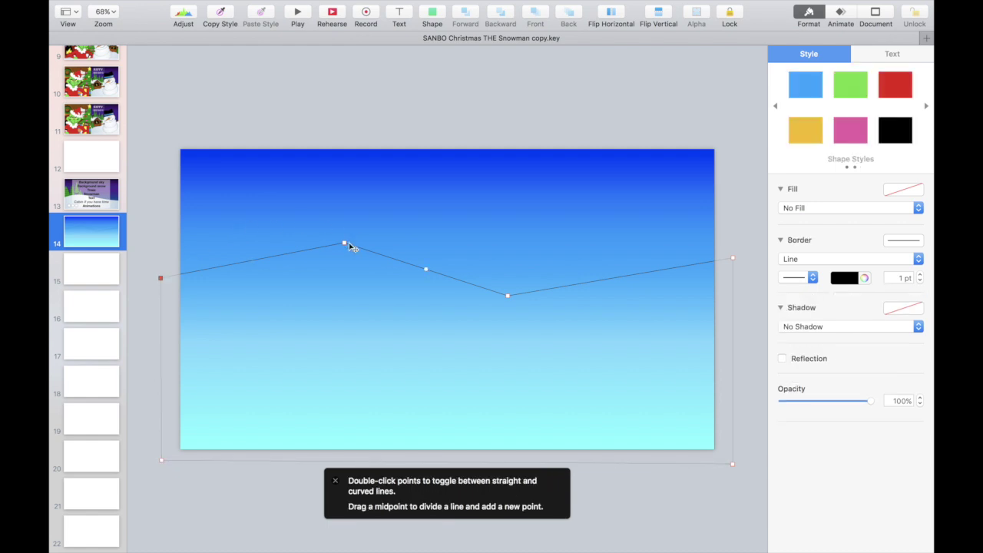
- Convert the hill outline's two inner top points to curves and move the finished shape slightly down the slide
double_click(345, 244)
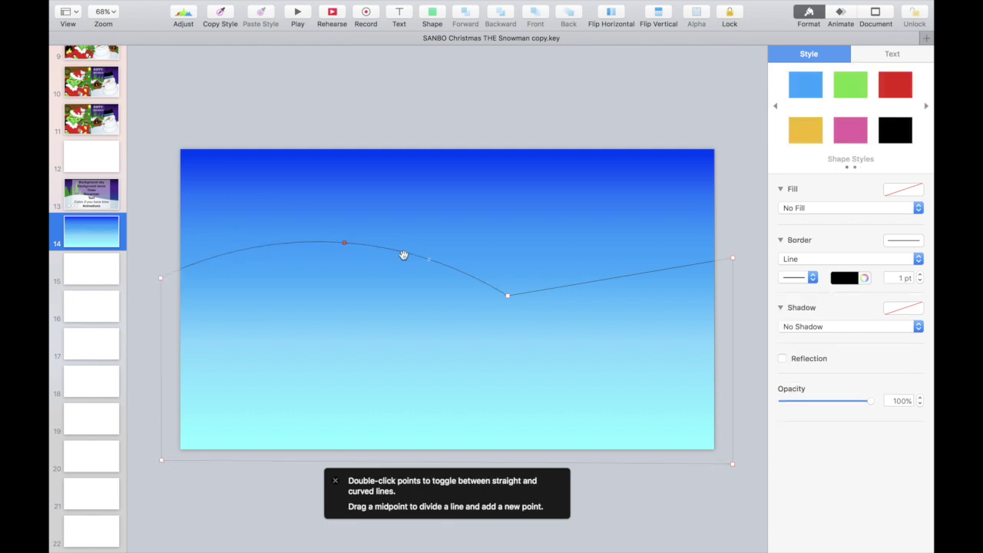
double_click(508, 297)
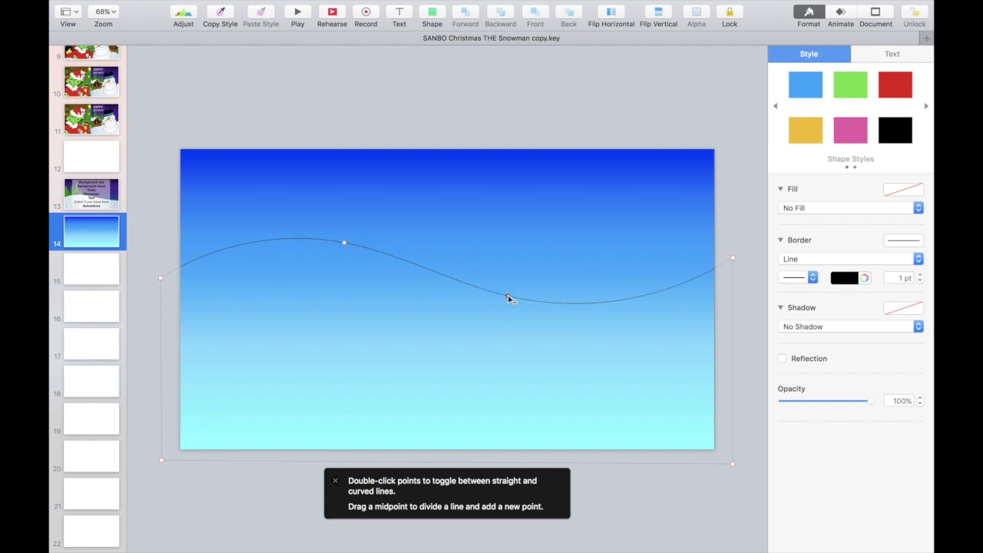
key(Return)
drag(509, 300, 509, 332)
- Fill the hill with an Advanced Gradient Fill and remove its darker blue stops, leaving only Sky and pale cyan
click(803, 206)
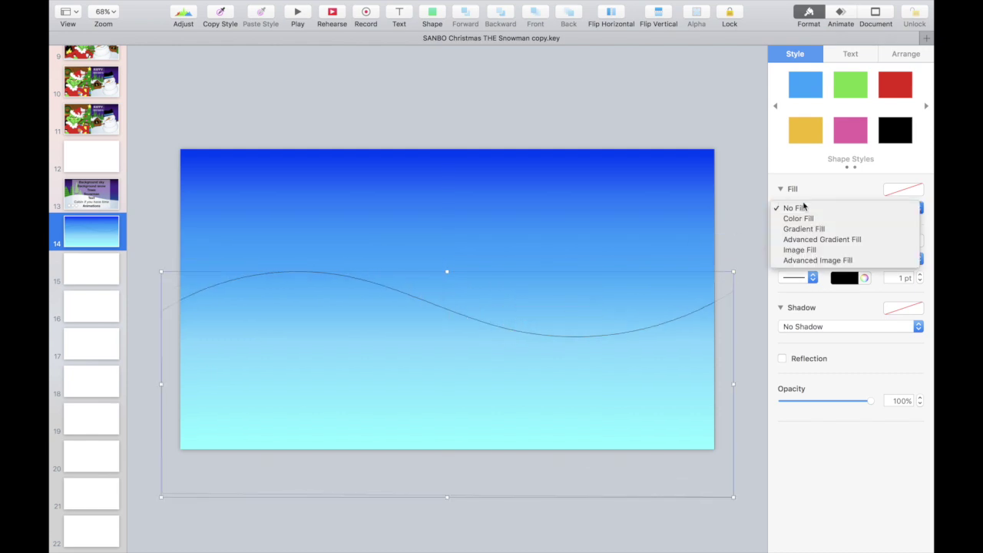
click(808, 242)
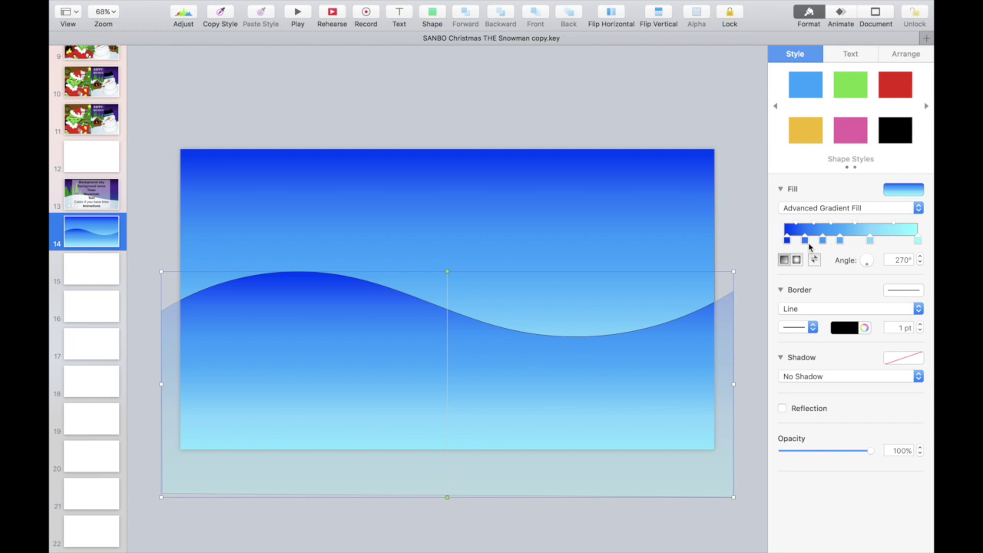
drag(786, 241, 803, 295)
drag(821, 241, 834, 291)
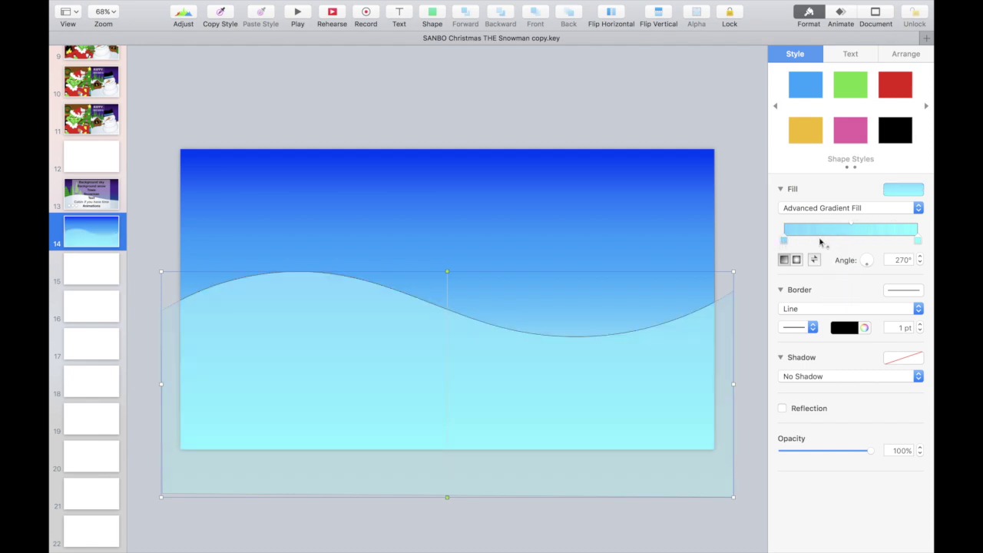
- Recolor the hill's gradient using Snow for the end stop, light grey for the first stop, and pale blue between them
double_click(917, 241)
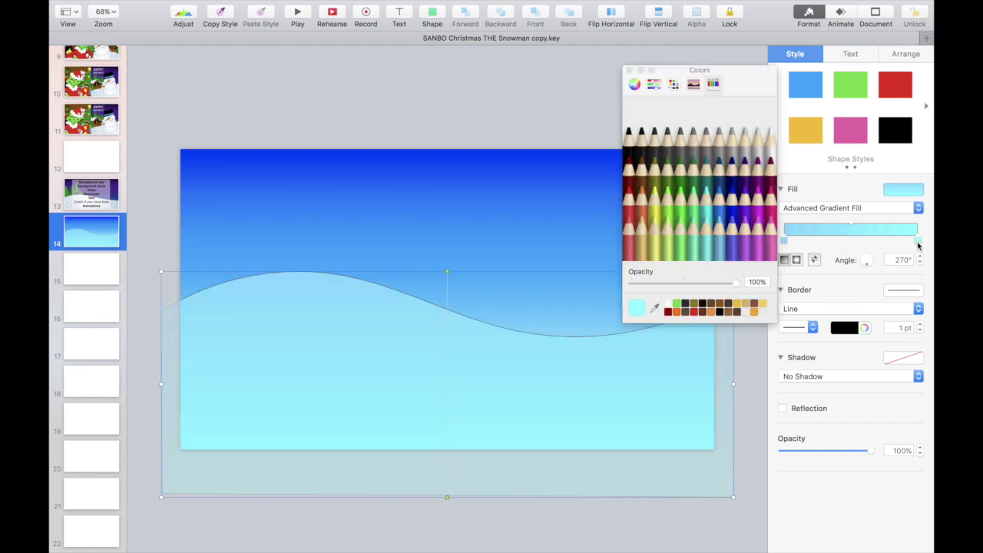
click(771, 141)
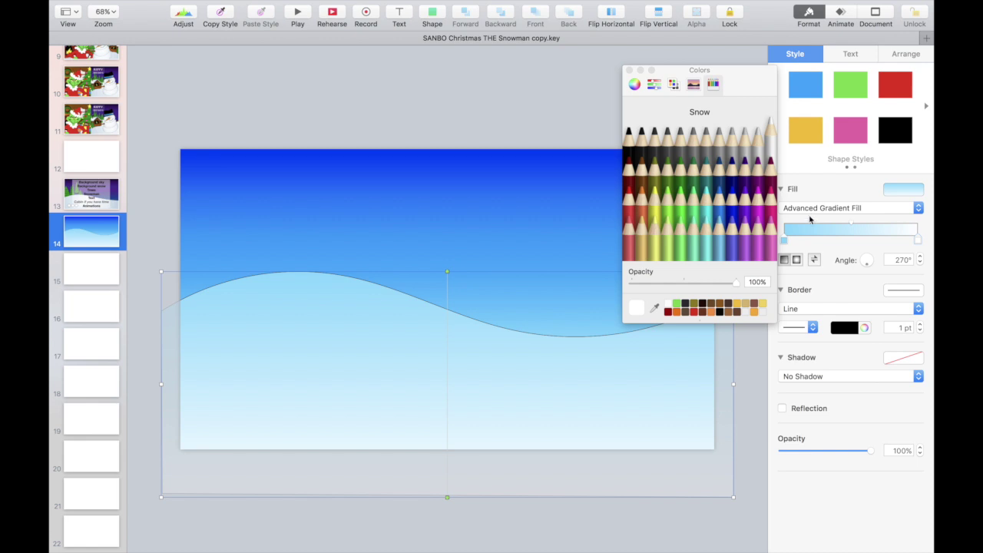
drag(834, 239, 842, 239)
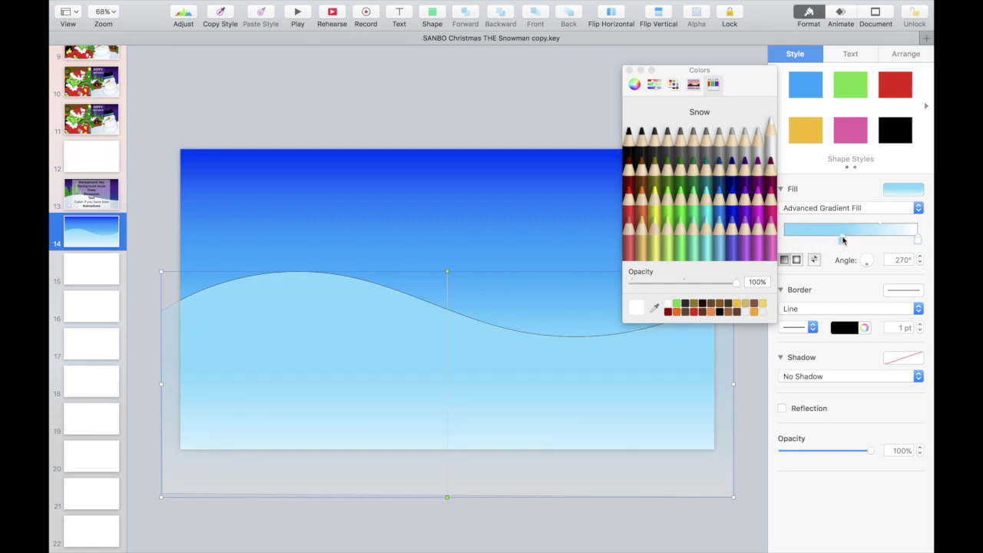
click(785, 238)
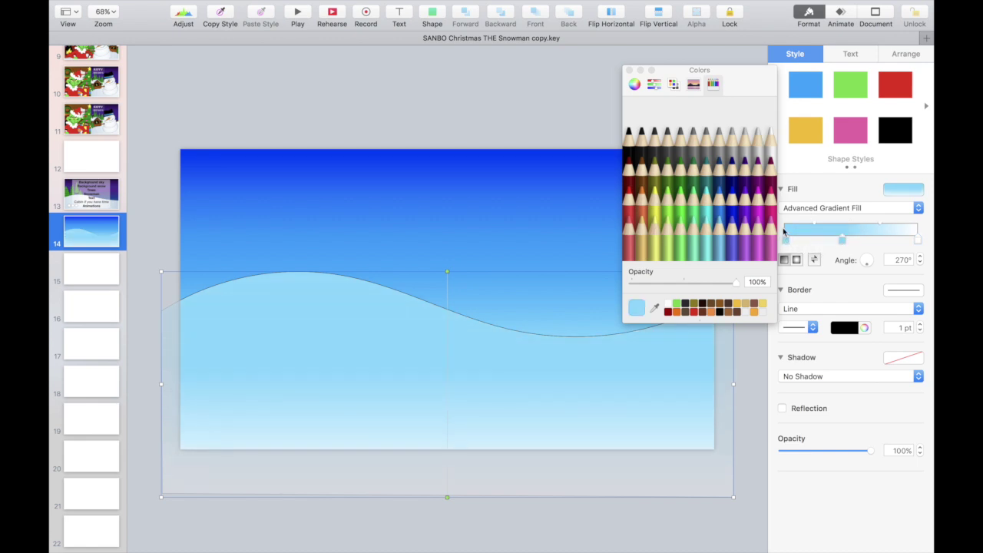
click(755, 147)
drag(842, 240, 834, 289)
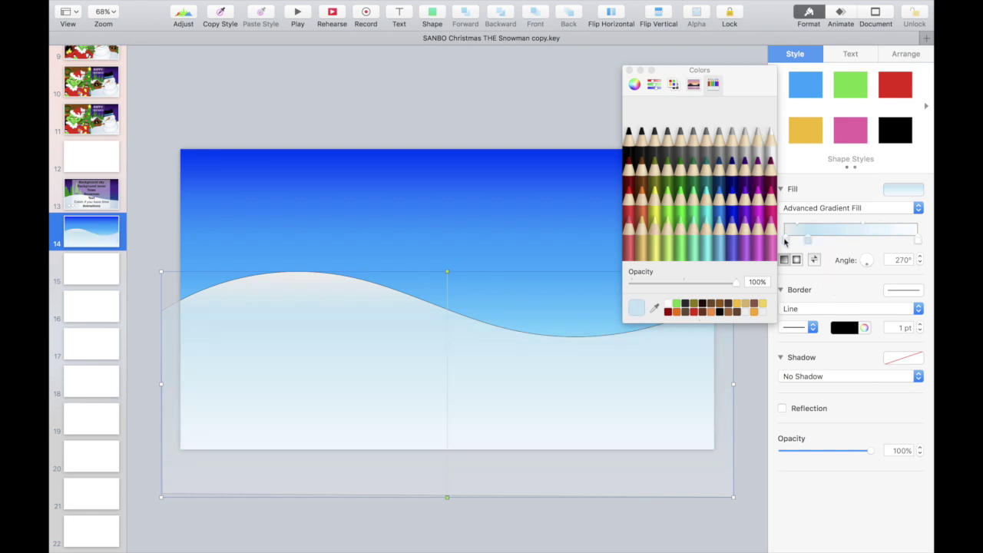
drag(808, 240, 824, 248)
- Make the hill's gradient radial, flip its color order, place its center below the slide, adjust the stops, and close the color picker
click(796, 261)
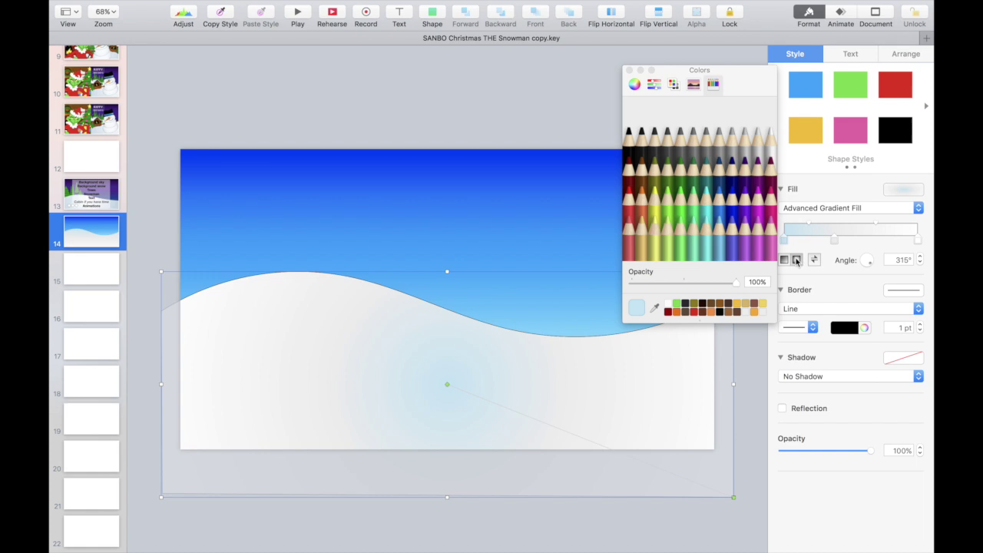
click(814, 261)
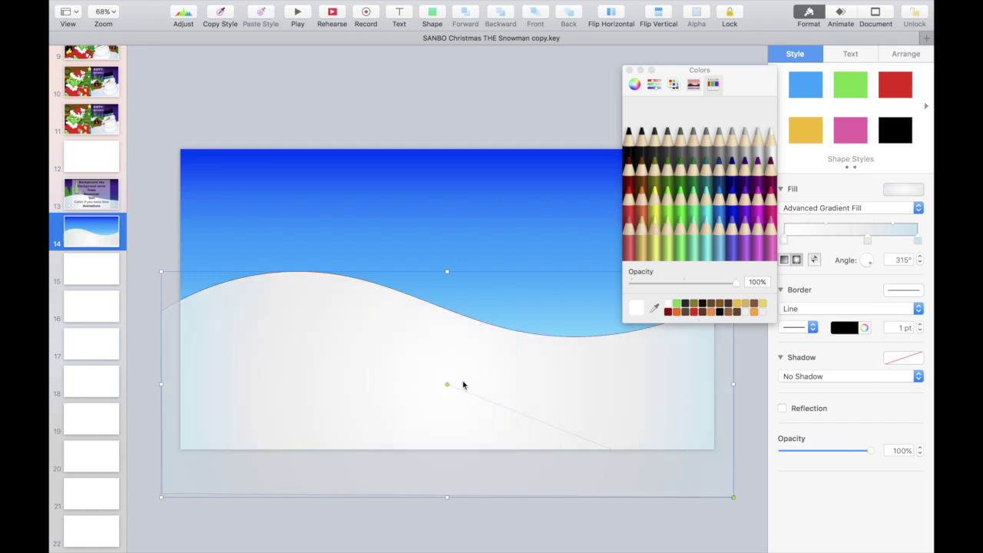
drag(448, 383, 375, 506)
drag(866, 241, 917, 252)
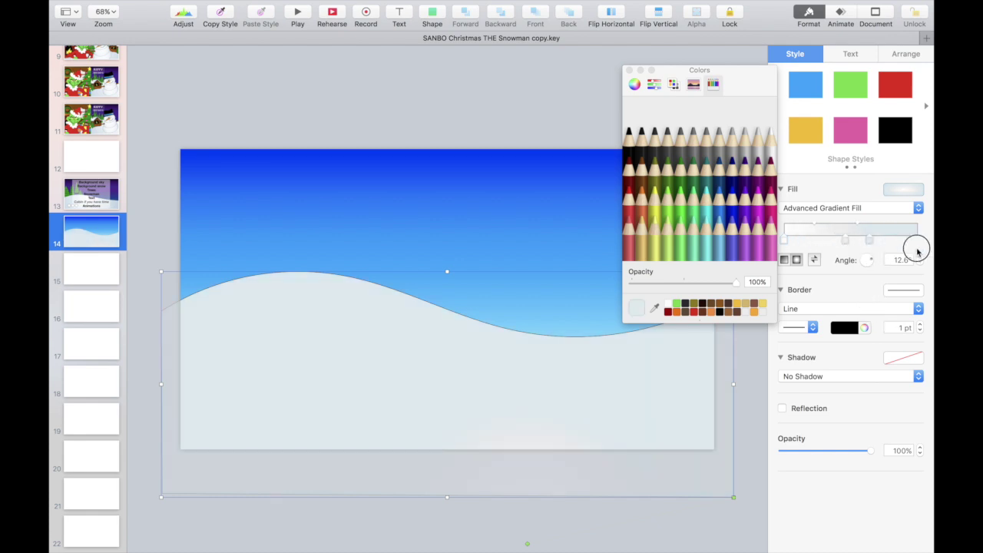
click(628, 71)
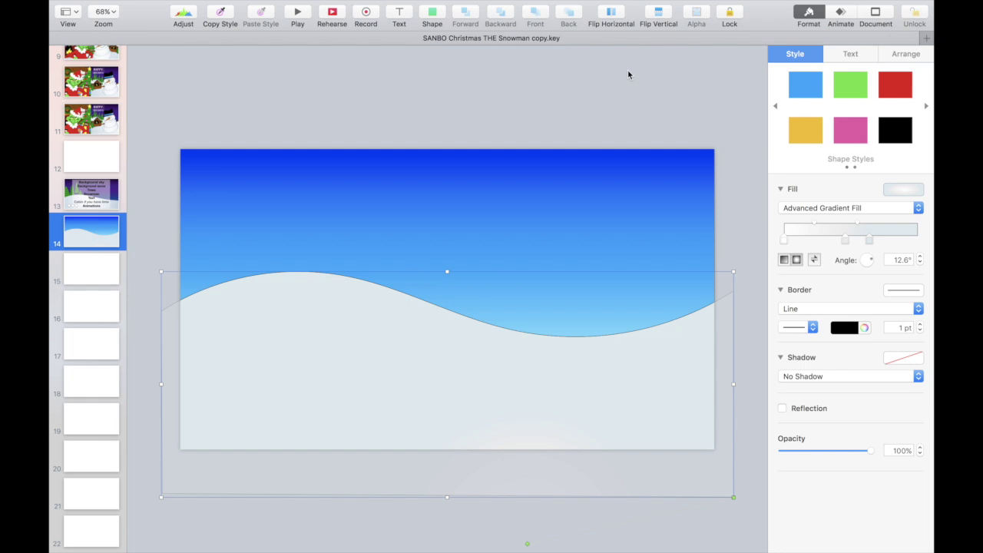
- Insert a triangle on the slide and fill it with the Moss green color
click(432, 14)
click(428, 149)
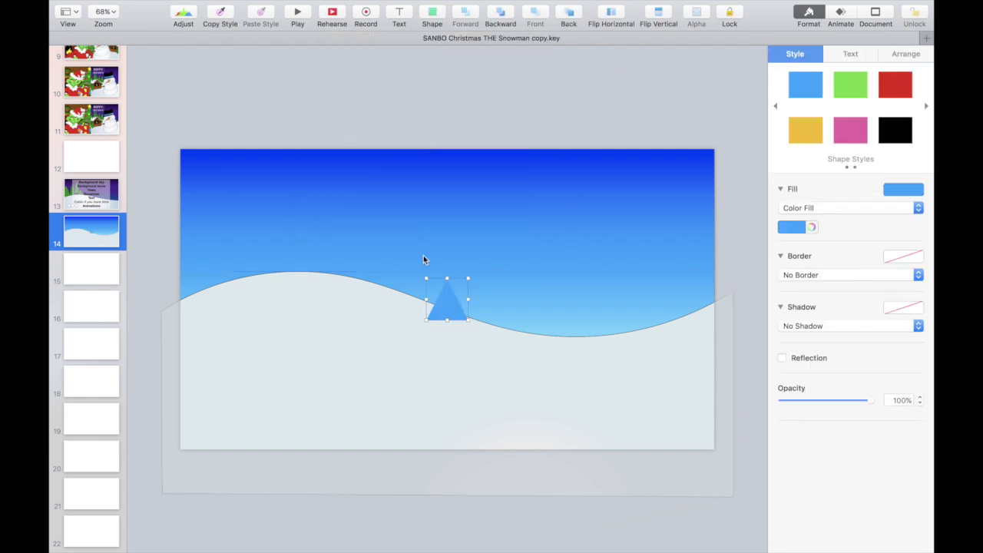
click(847, 97)
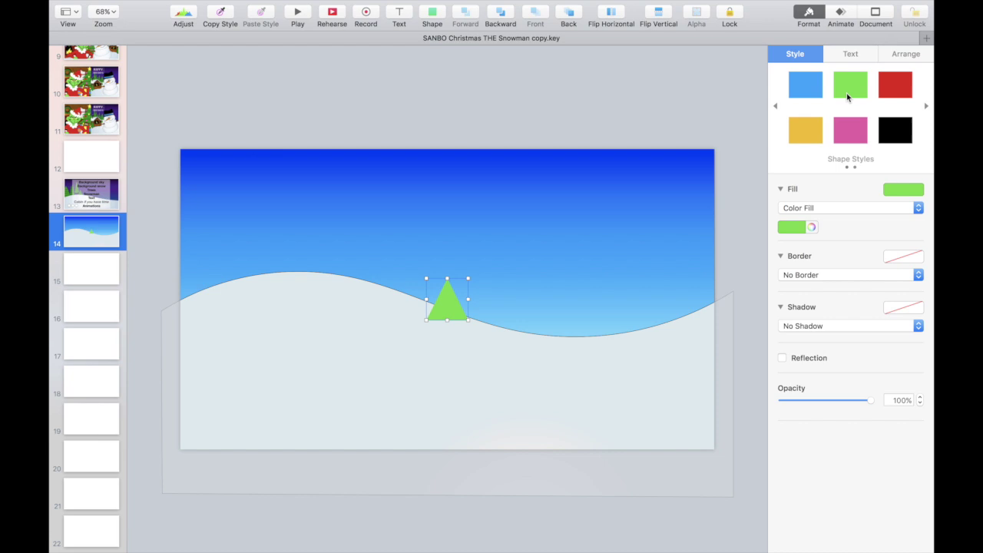
click(811, 228)
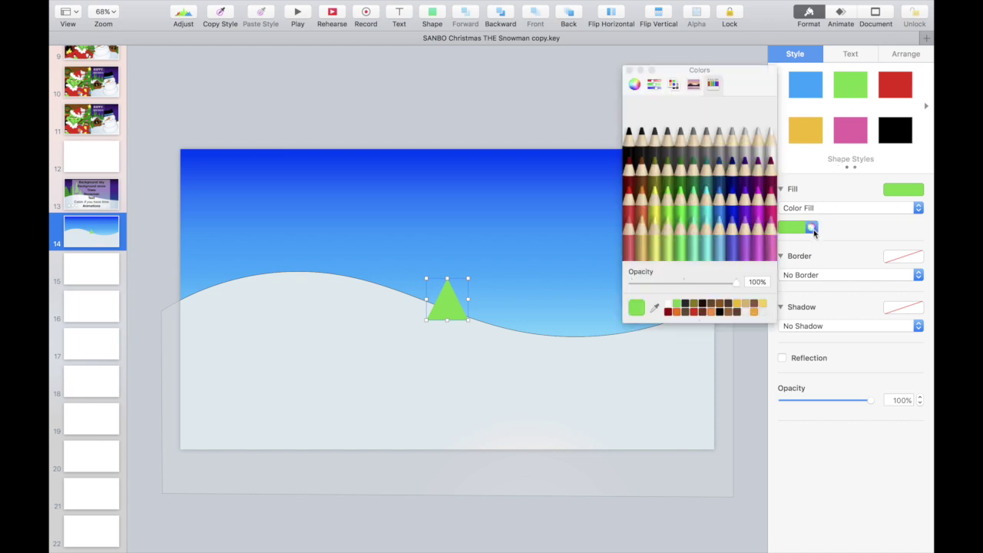
click(695, 171)
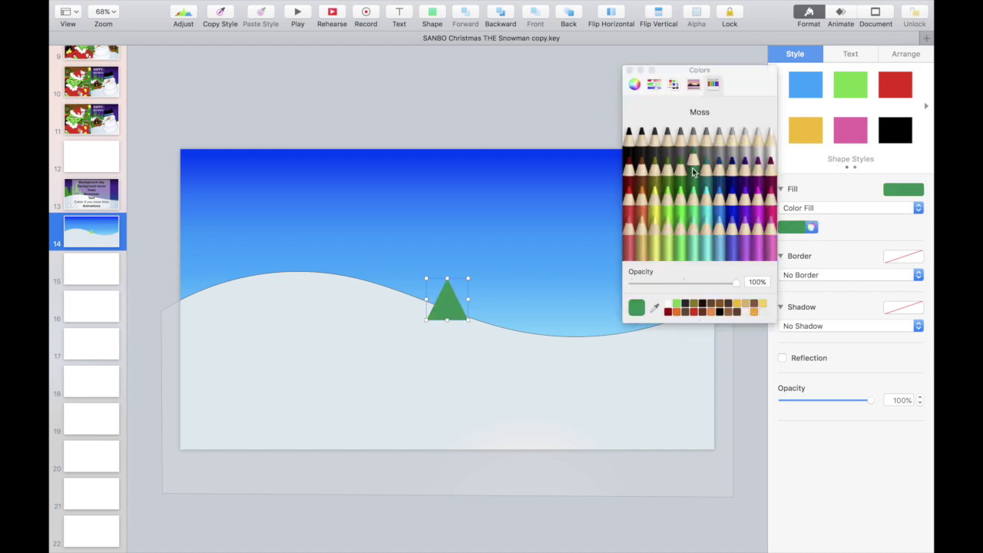
- Move the green triangle onto the hill, duplicate it, and stack three progressively wider triangles into a fir tree
drag(441, 307, 282, 358)
key(super+d)
drag(349, 358, 359, 358)
click(365, 357)
click(324, 318)
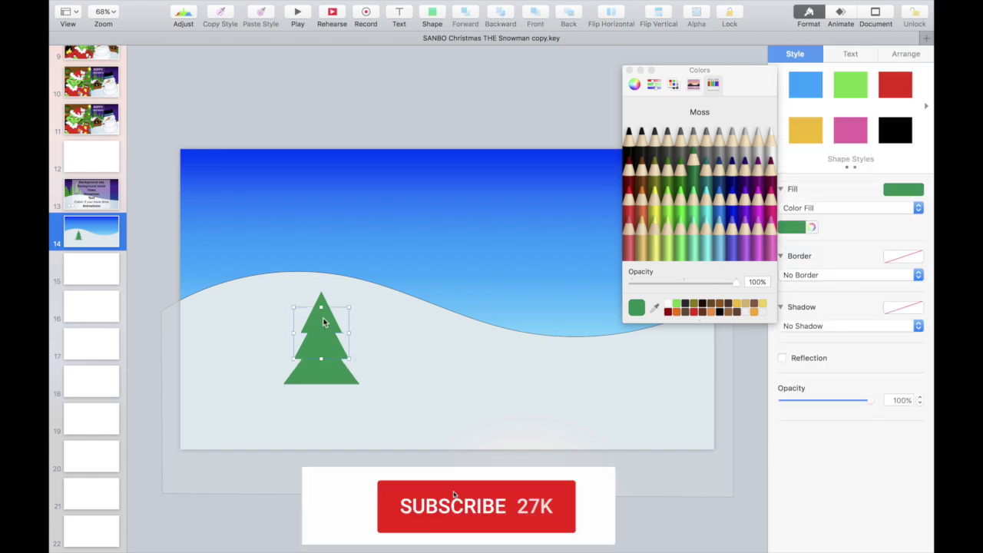
- Group the three green triangles into one tree and move it up so its tip meets the hill's crest
shift+click(320, 342)
shift+click(322, 304)
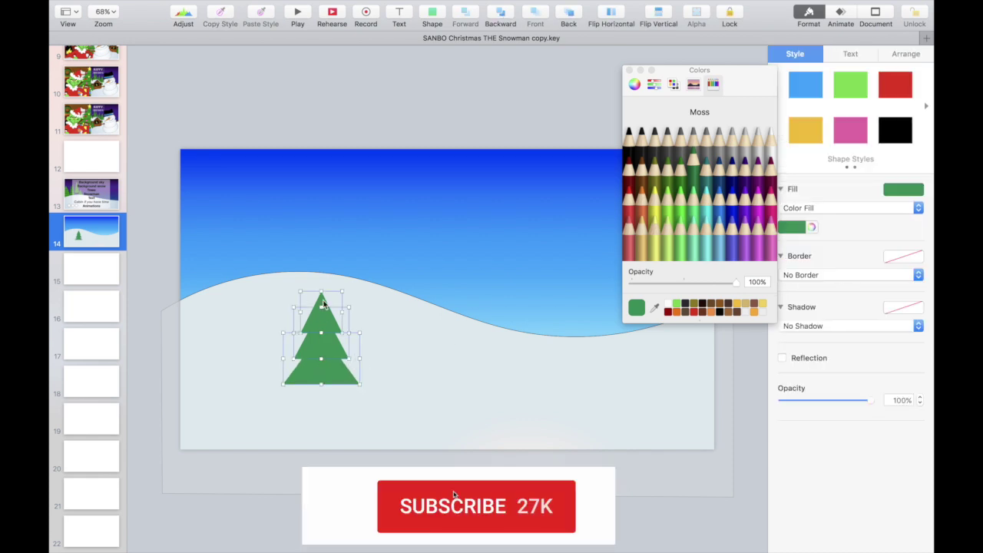
key(super+alt+g)
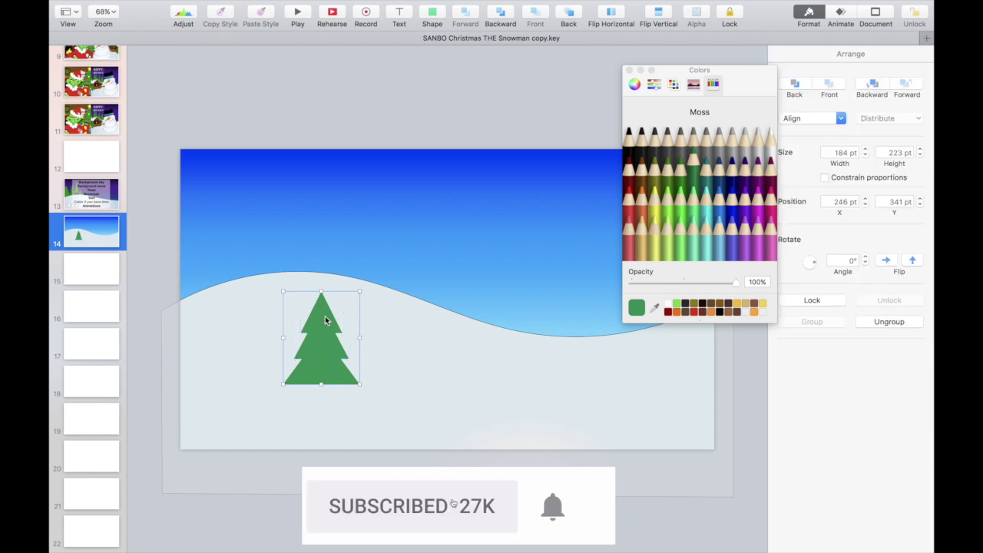
mouse_move(325, 315)
mouse_down()
mouse_move(324, 238)
mouse_move(318, 300)
mouse_up()
- Insert a square, fill it with the Mocha color, and place it as a 50 by 70 pt trunk at the tree's base
click(432, 17)
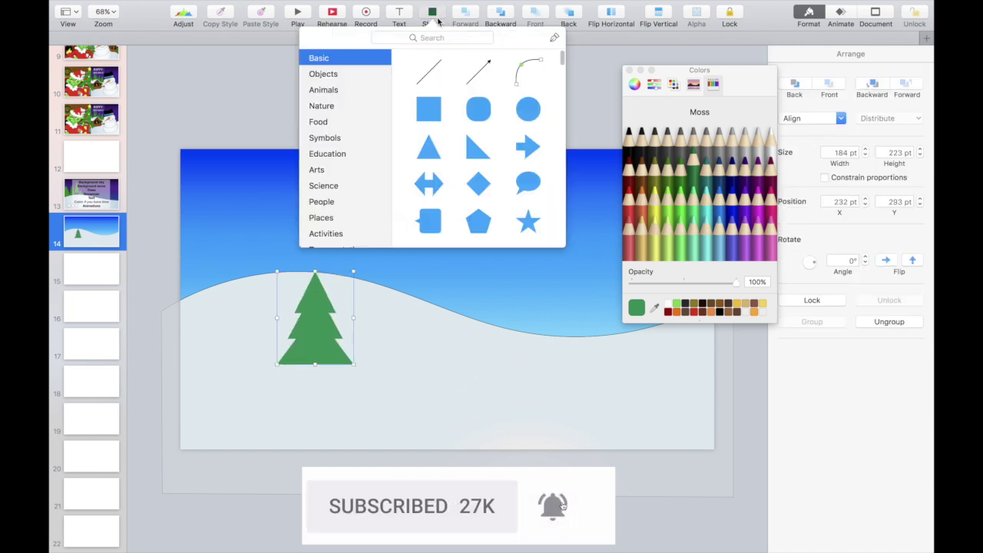
click(427, 108)
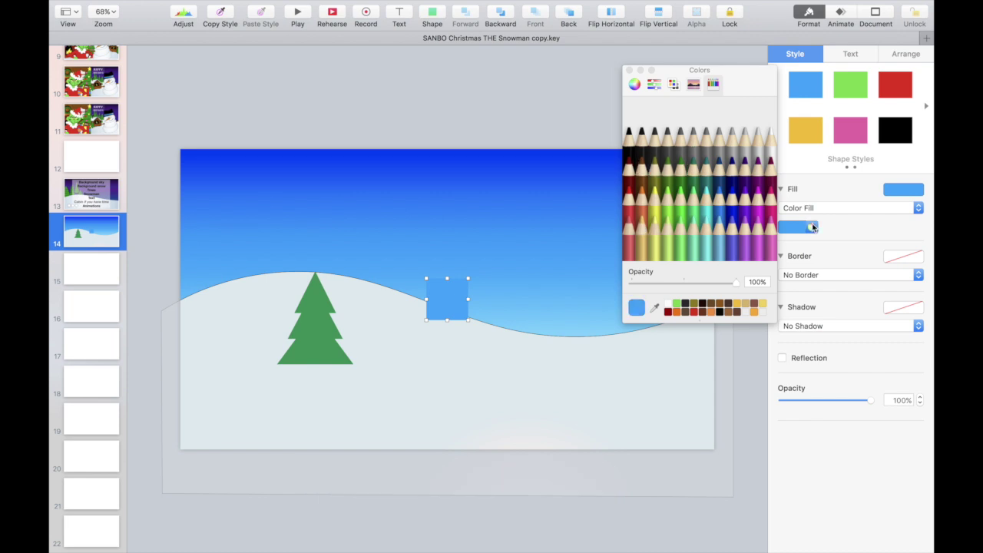
click(641, 175)
drag(447, 298, 312, 382)
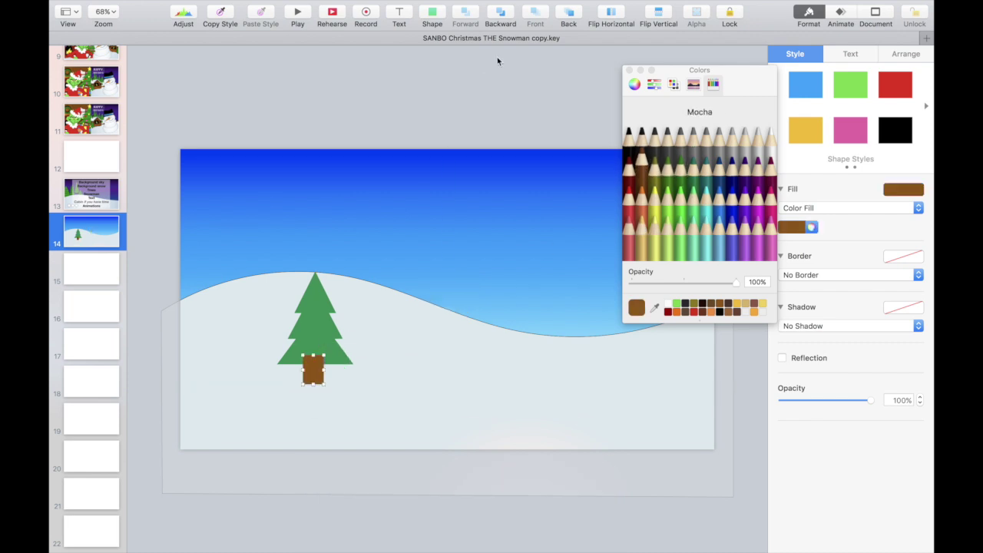
- Send the trunk to the back and bring it forward so it sits behind the tree but in front of the hill
click(509, 11)
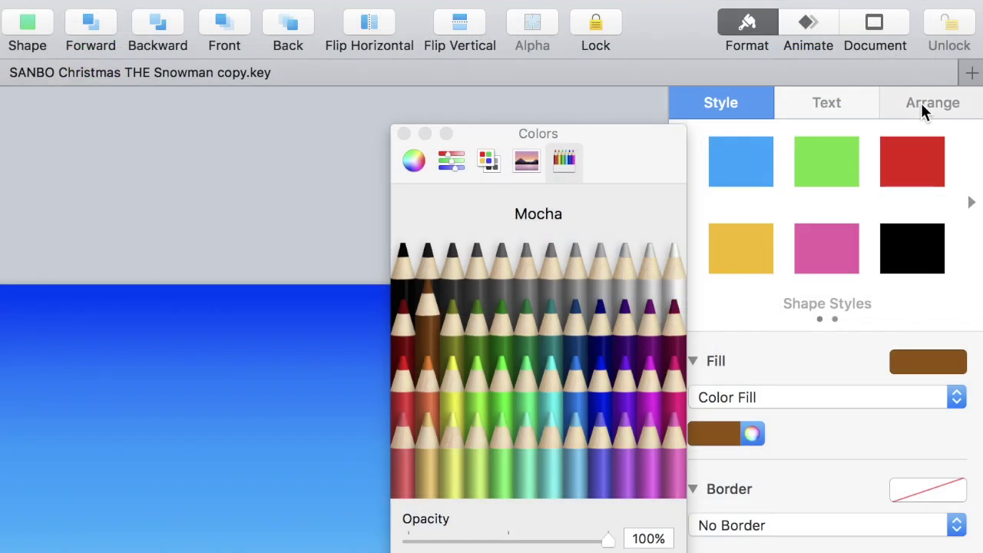
click(902, 58)
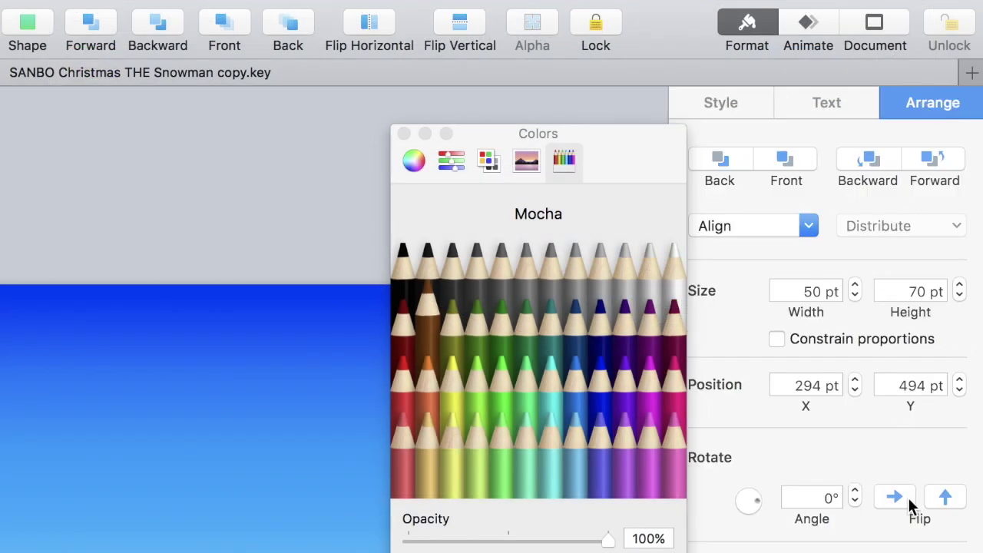
click(785, 159)
click(720, 162)
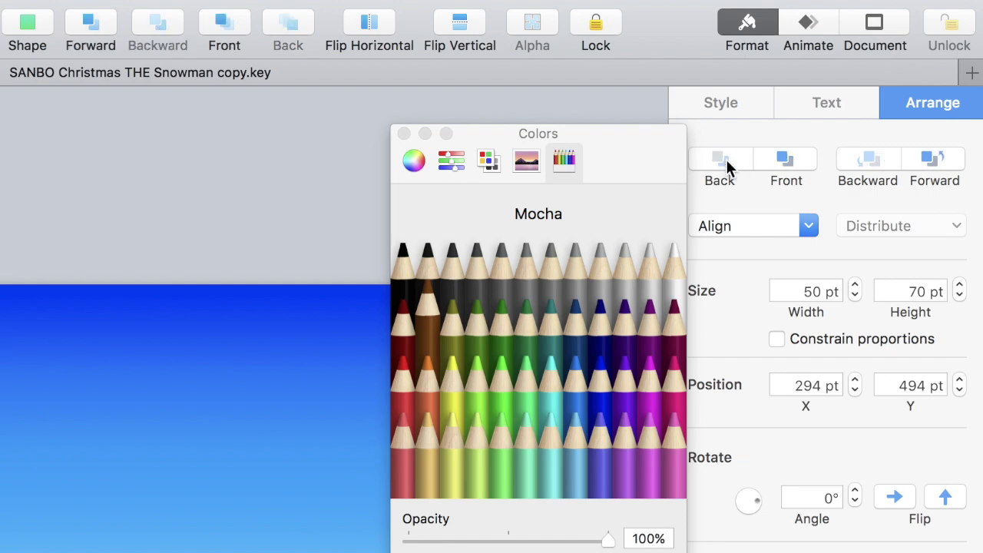
click(950, 174)
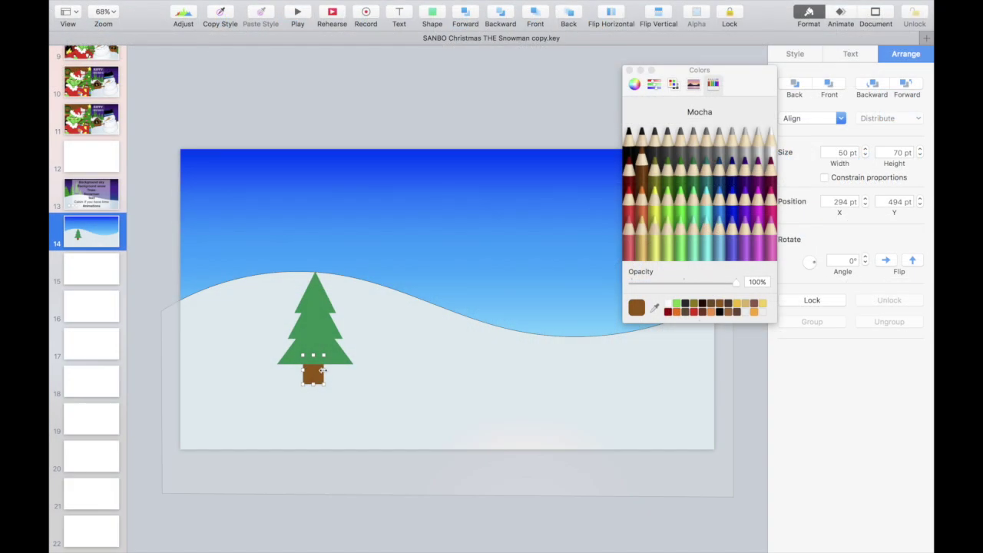
- Center the trunk under the green triangles and group it with them as one complete tree
drag(313, 375, 318, 382)
shift+click(320, 335)
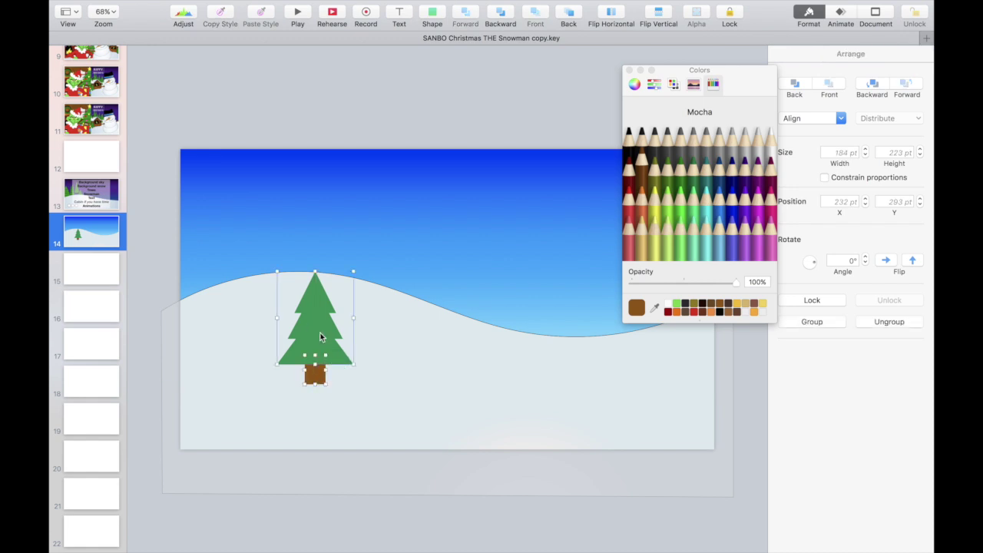
key(super+alt+g)
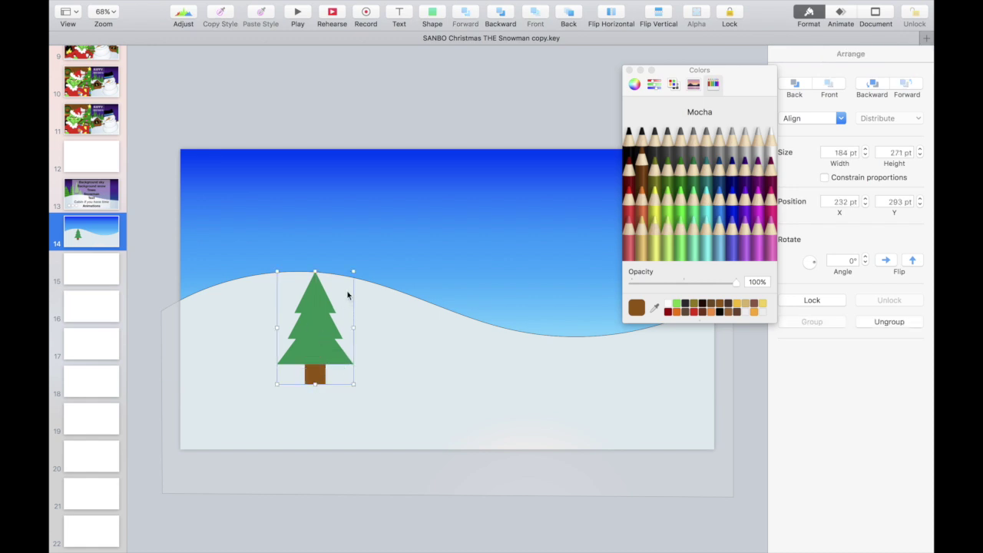
- Shrink the tree to 81 by 166 pt, move it to the hill's left slope, and duplicate it alongside
drag(353, 271, 311, 314)
drag(293, 346, 246, 275)
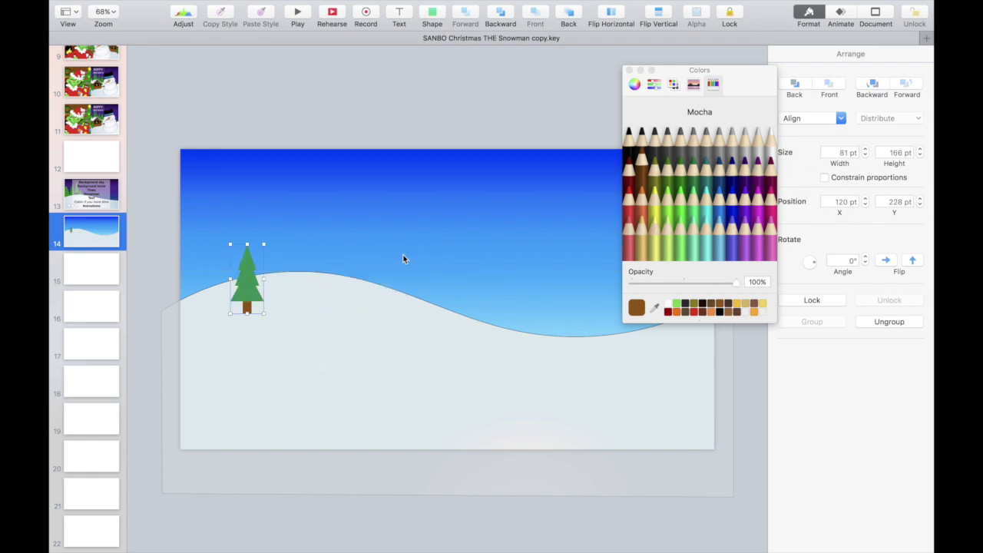
drag(250, 290, 250, 266)
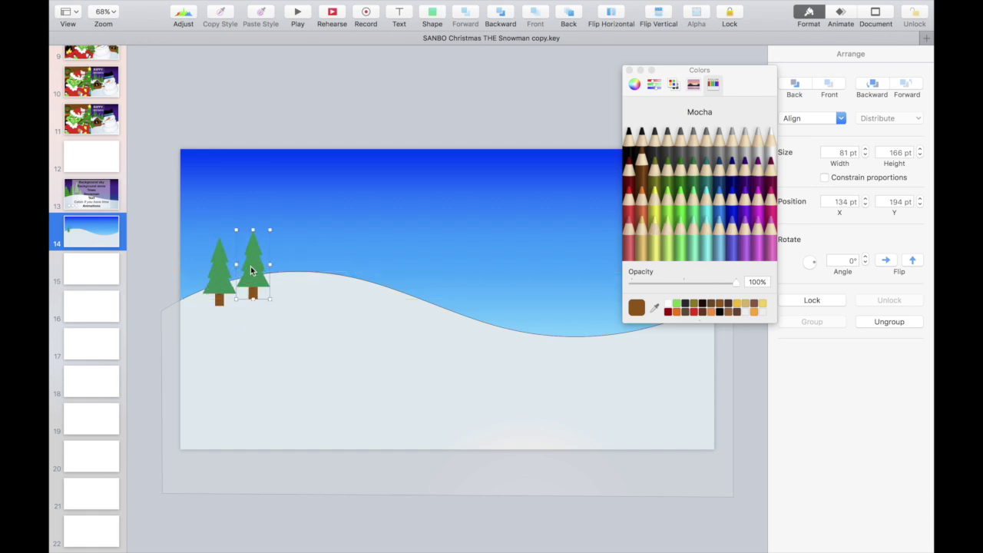
- Resize the second tree, send it behind the hill, and raise it so its trunk emerges at the left ridge
drag(253, 228, 253, 209)
drag(270, 261, 277, 258)
click(574, 15)
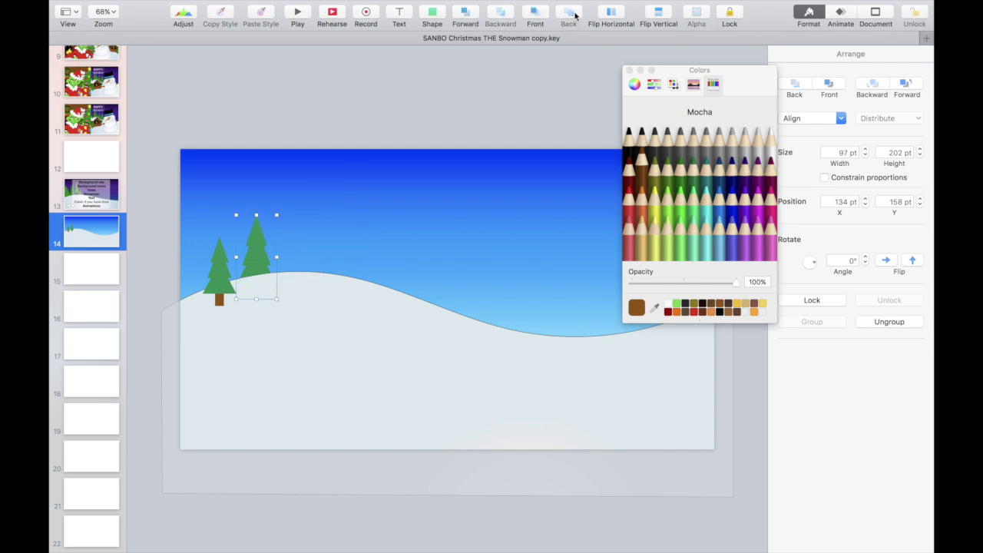
drag(270, 256, 261, 240)
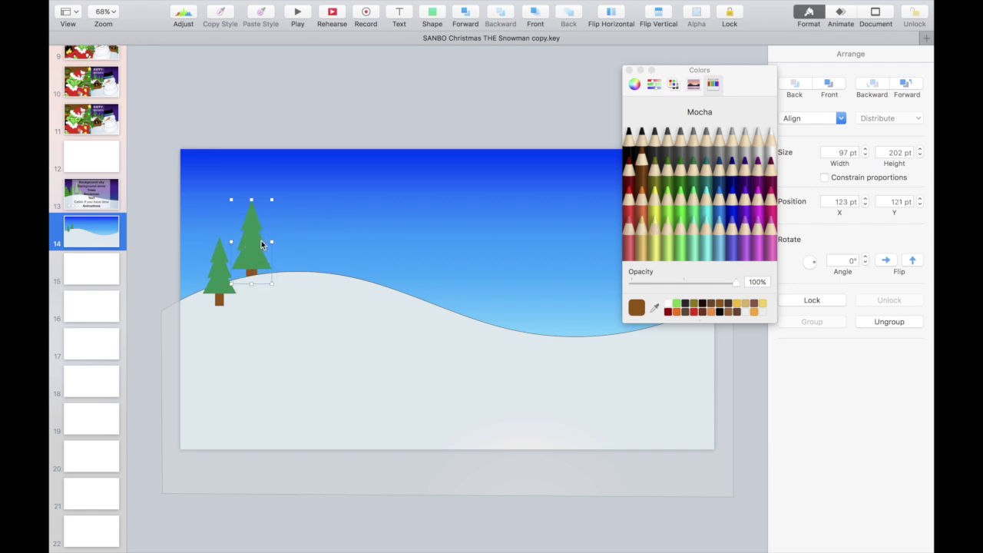
drag(270, 201, 269, 213)
- Place a copy of the tree on the right slope in front of the hill and close the color picker
key(super+shift+f)
drag(246, 272, 684, 319)
click(629, 70)
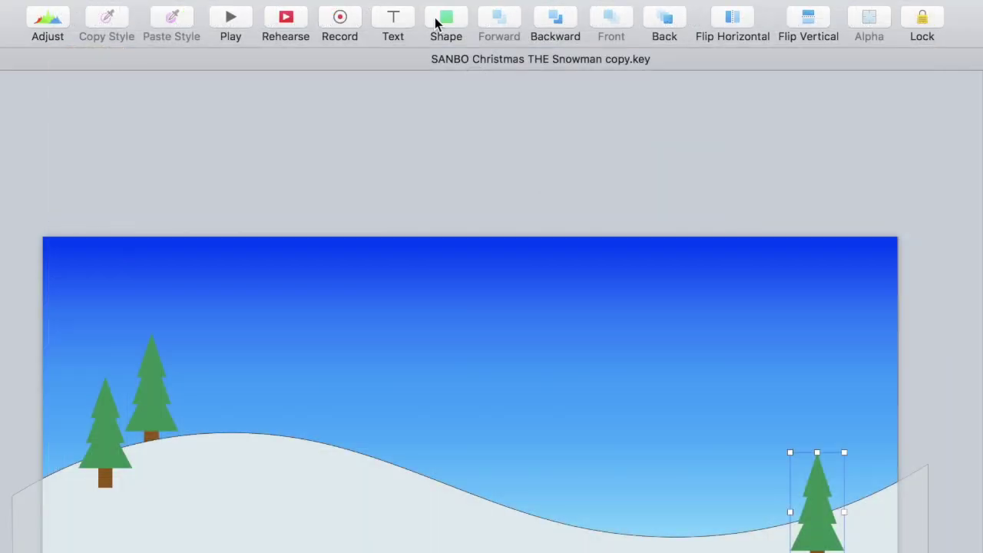
- Try a ready-made tree shape from the shape library on the hill with the green style, and delete it
click(431, 17)
click(457, 59)
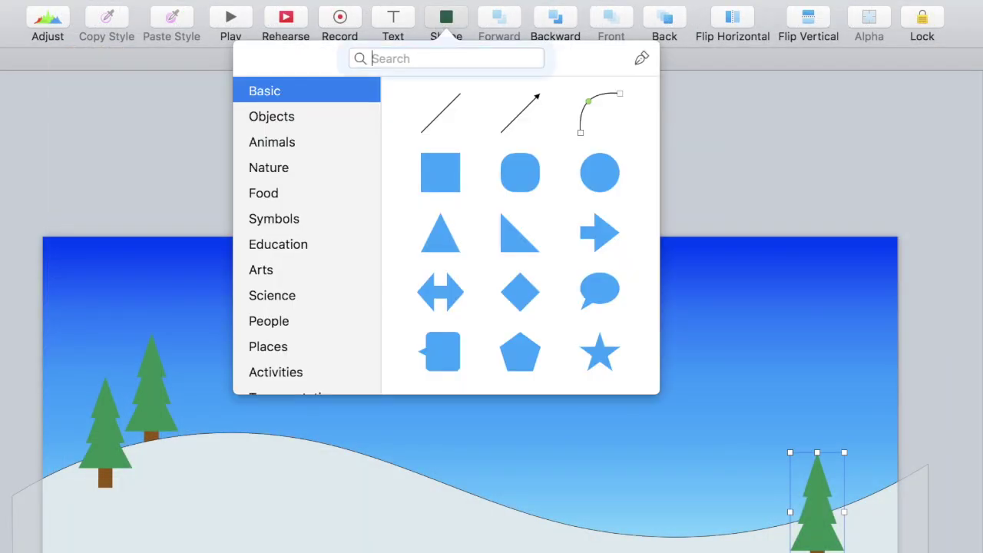
text(tree)
click(520, 119)
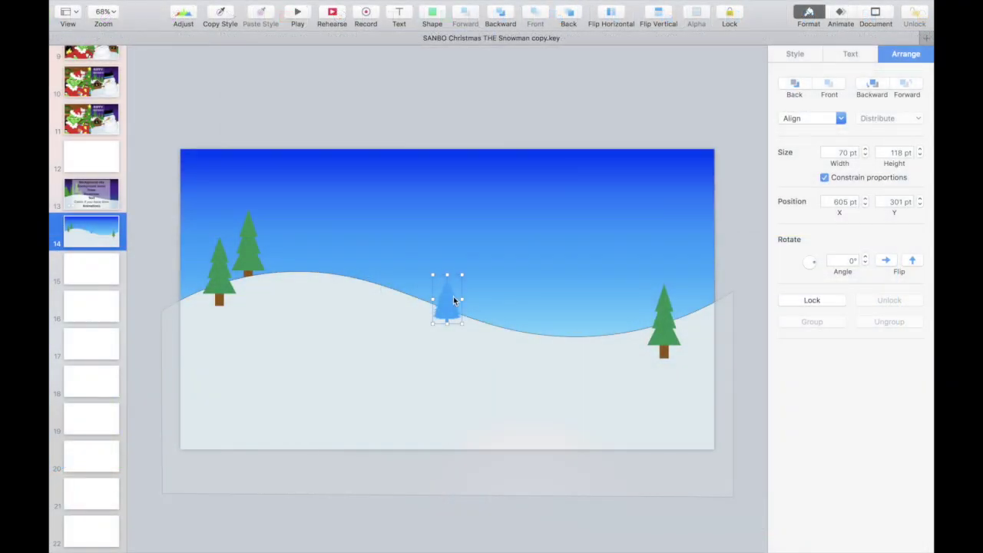
drag(480, 472, 381, 533)
drag(391, 333, 383, 338)
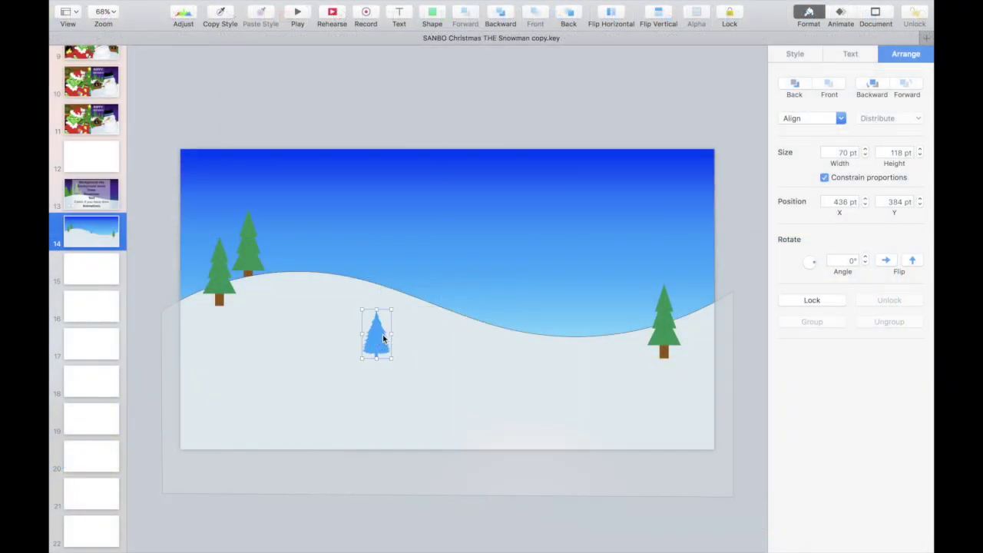
click(793, 56)
click(848, 83)
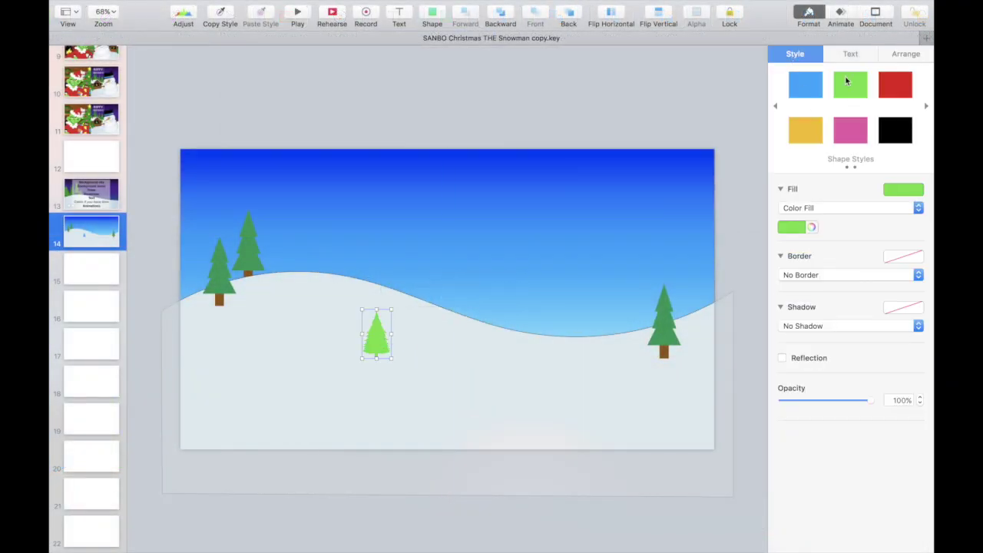
key(Delete)
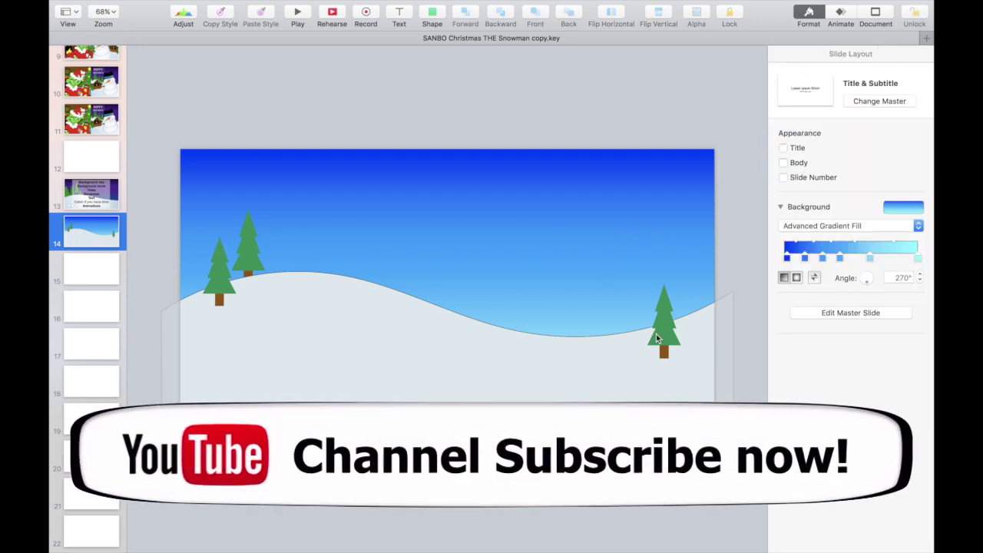
- Add a small tree copy behind the right slope and a narrow 52 by 179 pt copy beside the leftmost tree
key(super+z)
drag(710, 321, 701, 312)
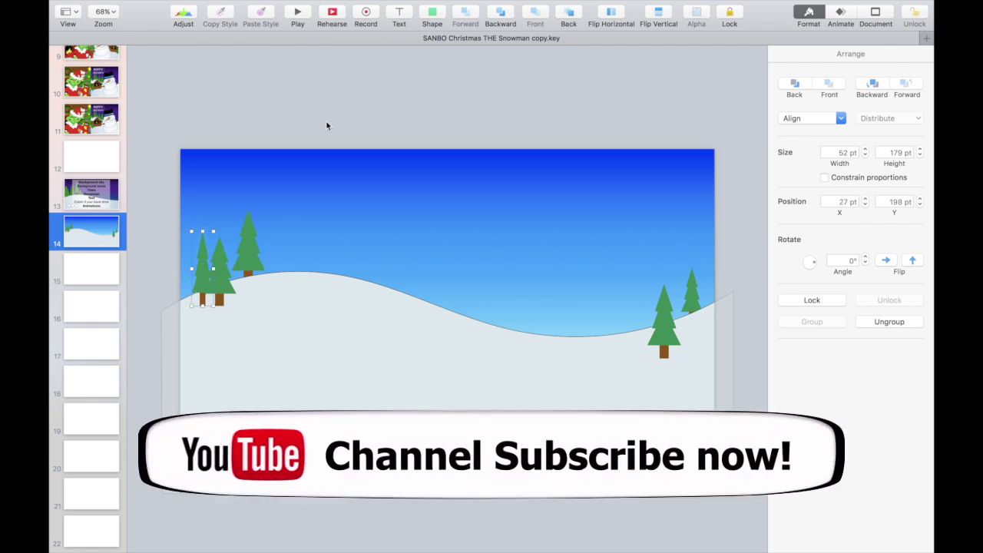
click(326, 120)
- Insert a circle in the sky and change its fill to an advanced gradient
click(432, 15)
click(528, 105)
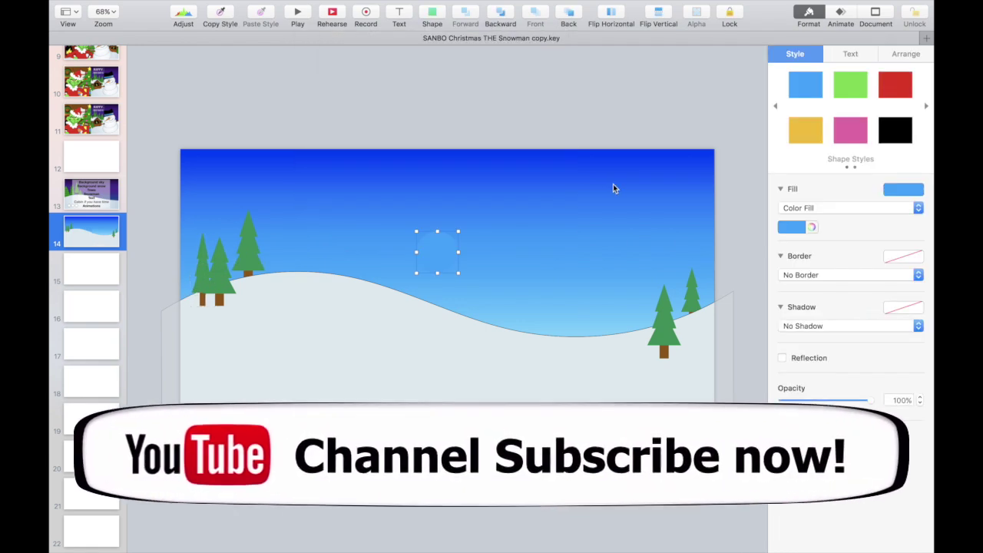
click(825, 208)
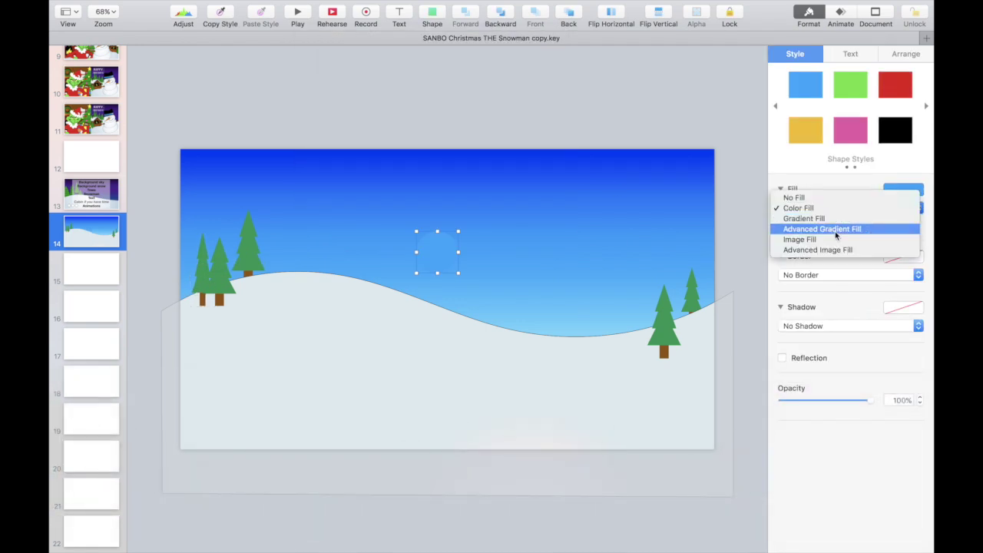
click(835, 231)
click(702, 121)
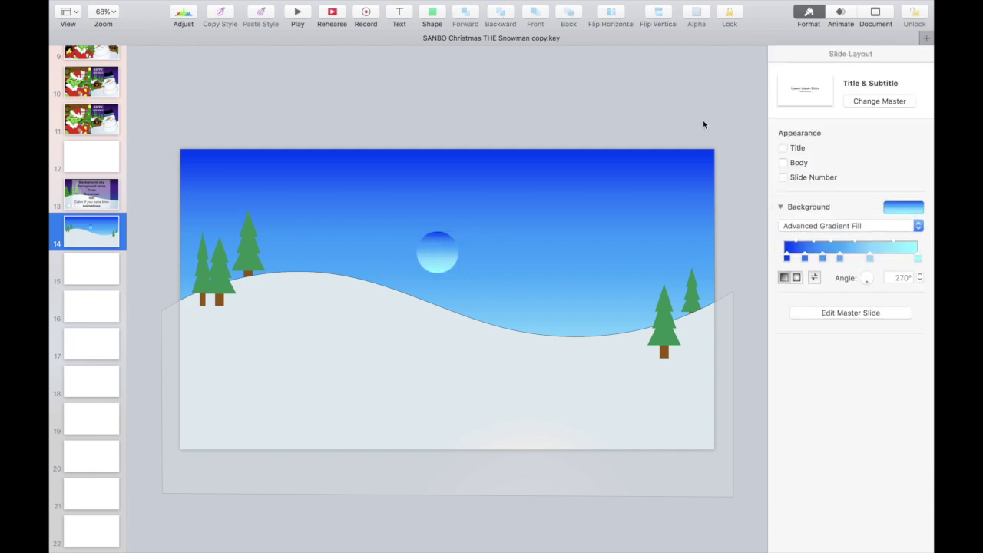
- Save the snow hill's appearance as a shape style and apply that style to the circle
click(408, 339)
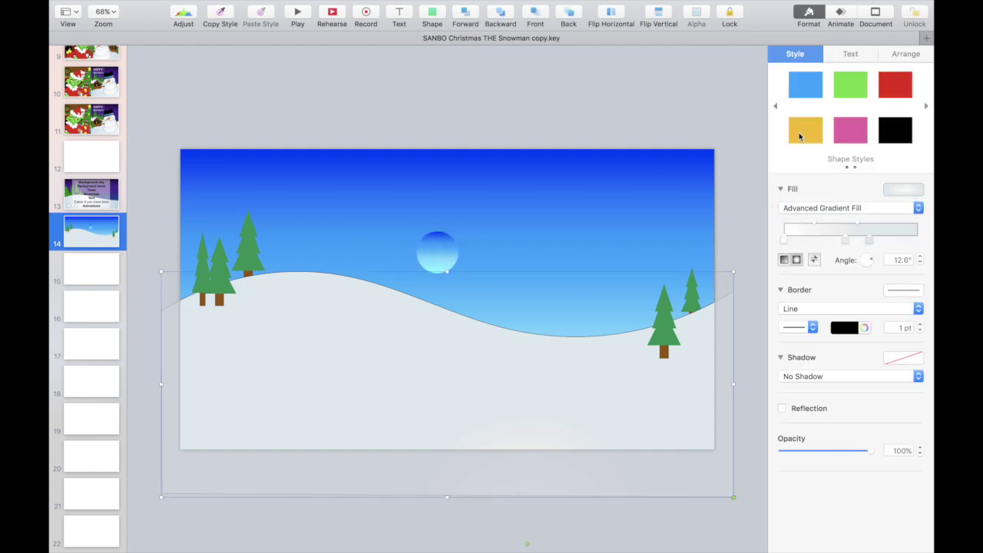
click(776, 107)
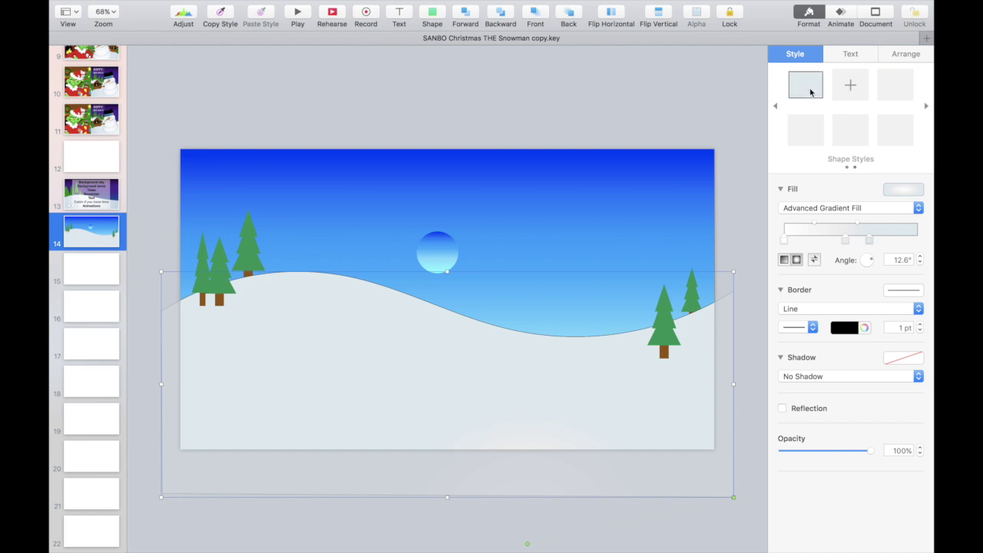
click(442, 251)
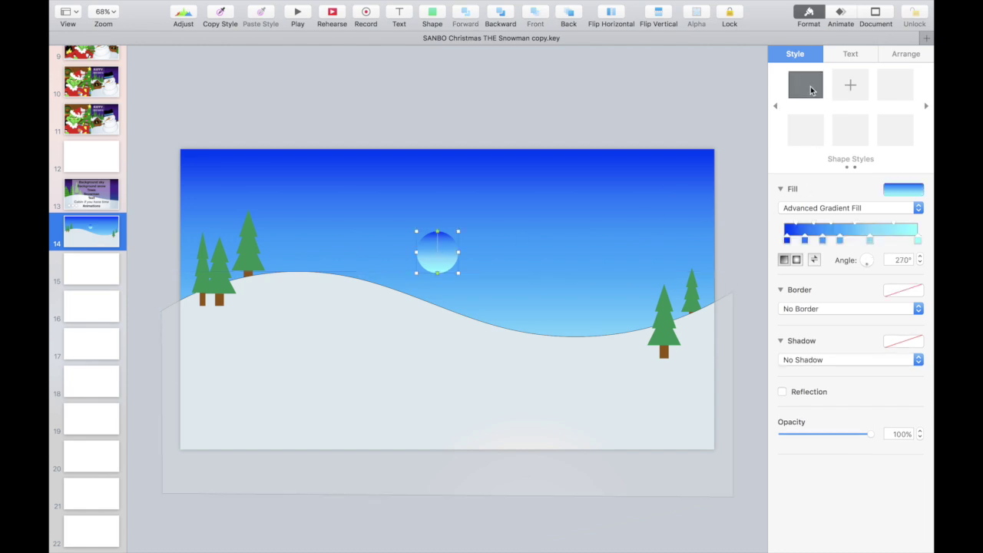
click(805, 86)
- Enlarge the circle into the snowman's head, duplicate it as a larger middle ball below, and send that ball backward
drag(442, 253, 512, 200)
click(465, 250)
drag(465, 251, 478, 317)
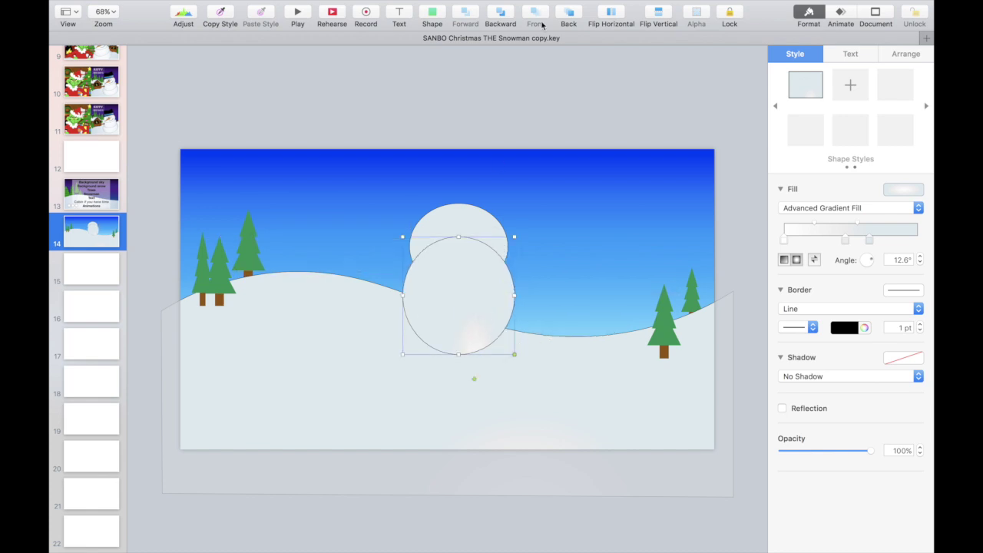
click(503, 19)
- Duplicate the middle ball as a wider base ball below it and send the base backward
key(super+d)
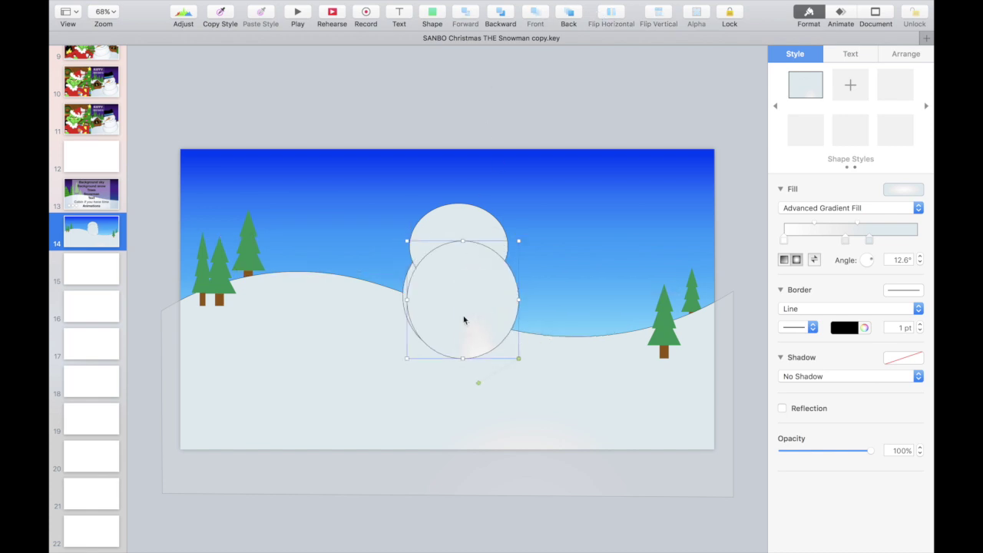
drag(464, 320, 484, 336)
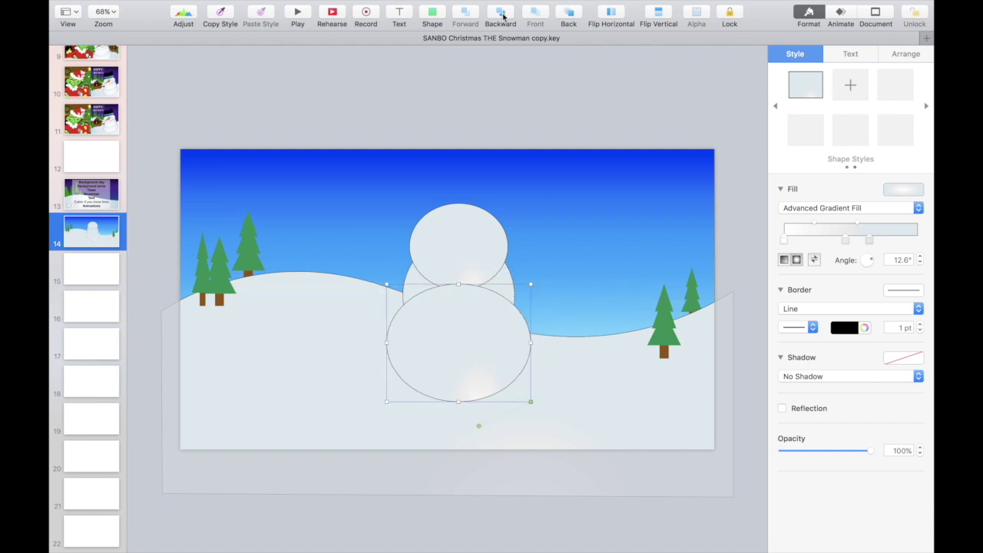
click(500, 15)
- Adjust the middle ball, lower the head onto it, and group all three balls, moving the snowman to X 272 pt, Y 158 pt
click(457, 322)
drag(458, 252, 460, 234)
shift+click(451, 344)
shift+click(453, 382)
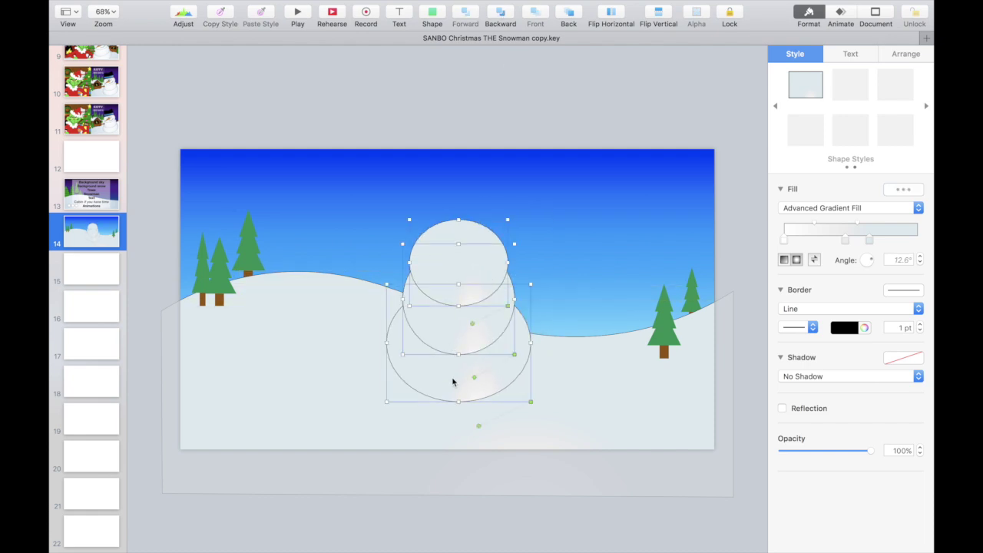
key(super+alt+g)
drag(453, 382, 360, 375)
- Insert a black circle with constrained proportions, shrink it to about 28 pt as an eye on the snowman's head, and duplicate it for the second eye
click(430, 18)
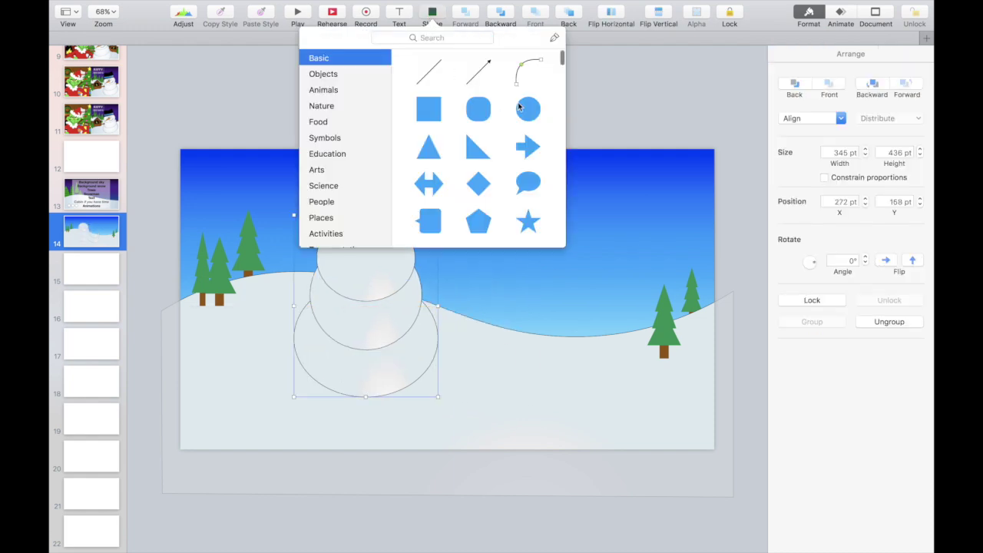
click(526, 105)
click(896, 131)
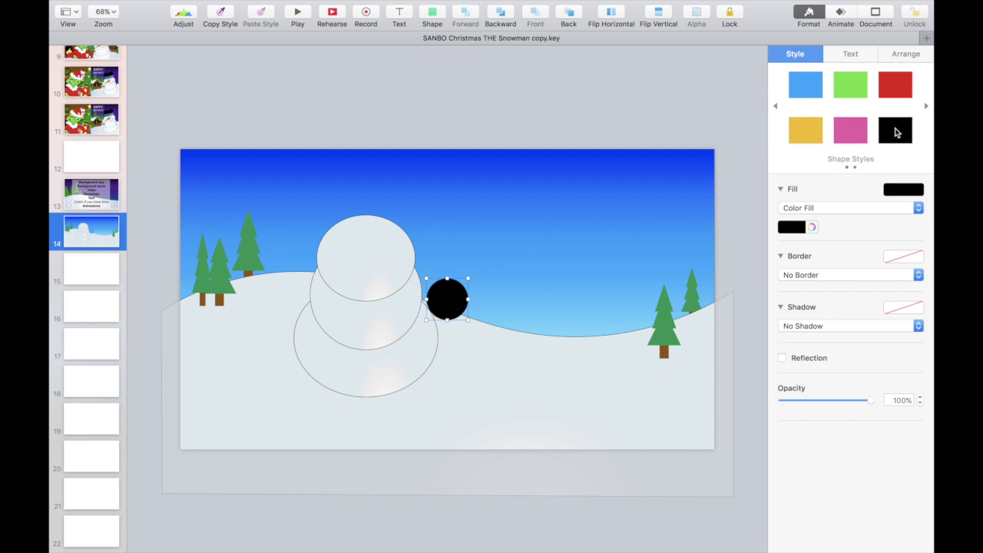
click(898, 56)
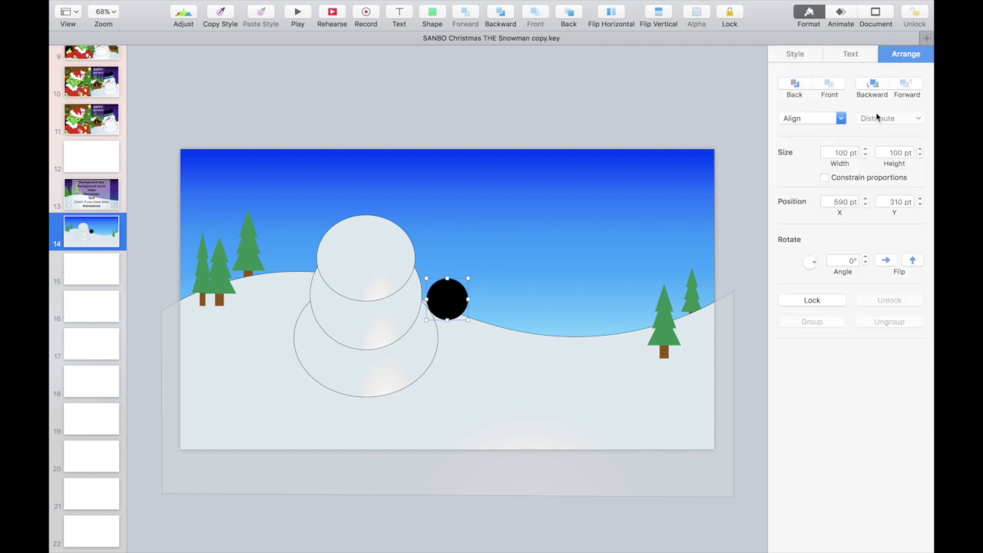
click(824, 179)
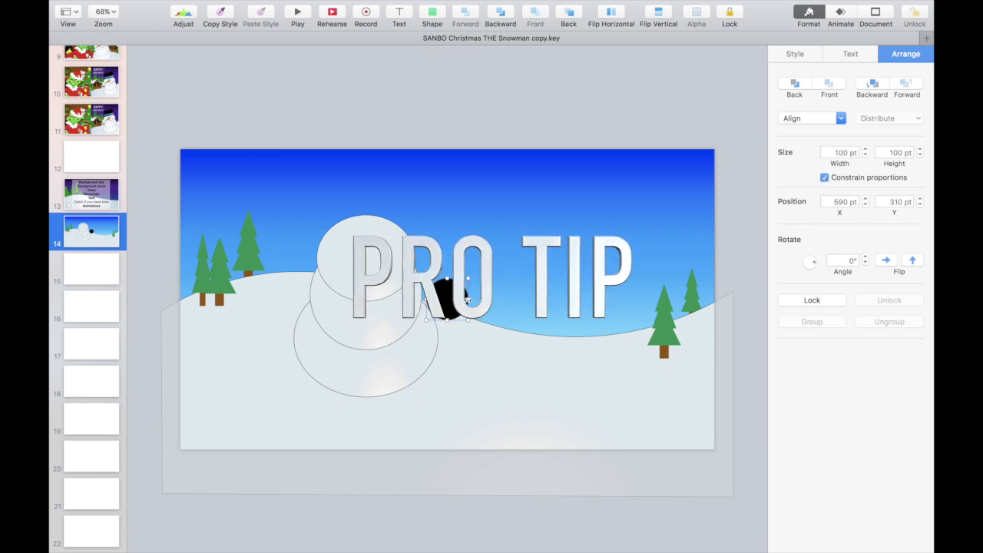
drag(447, 299, 379, 246)
key(super+d)
- Insert a triangle for the snowman's nose and apply the yellow shape style to it
click(432, 14)
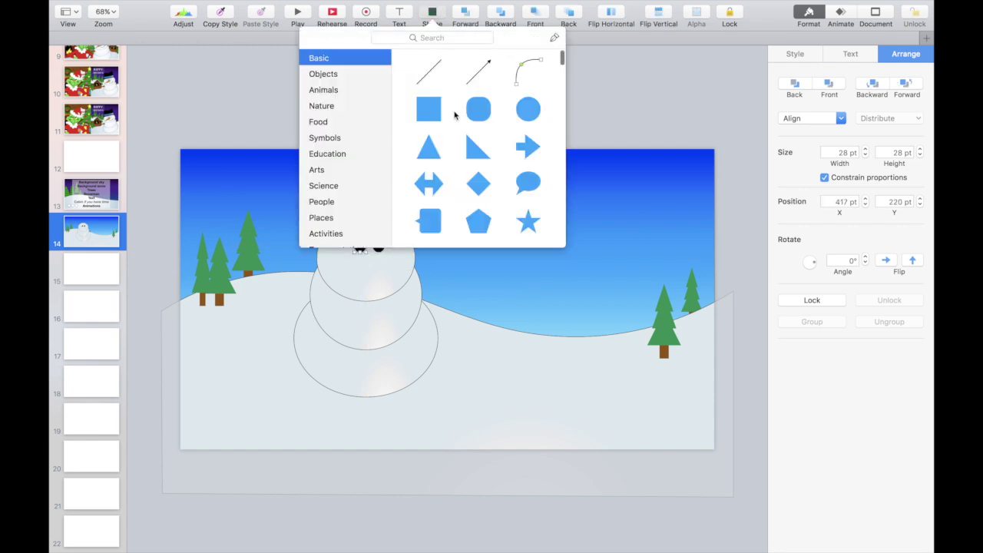
click(427, 149)
click(795, 54)
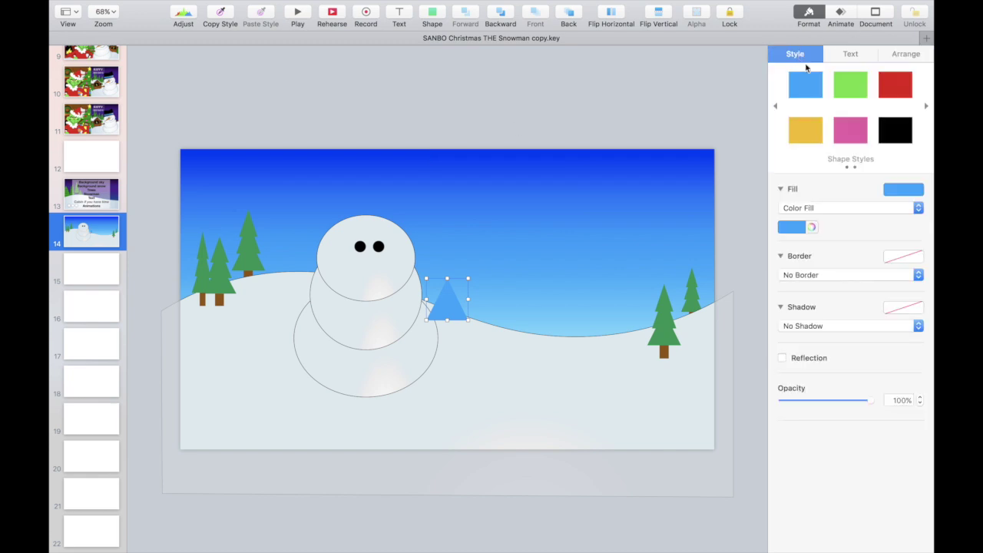
click(806, 129)
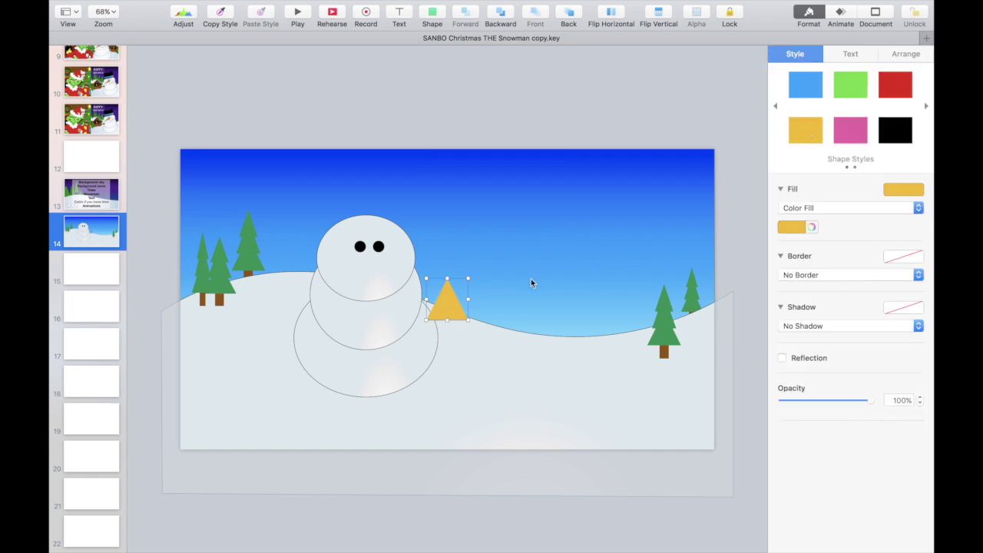
- Rotate the yellow triangle to about 251° and narrow it into a carrot shape
click(895, 56)
click(844, 260)
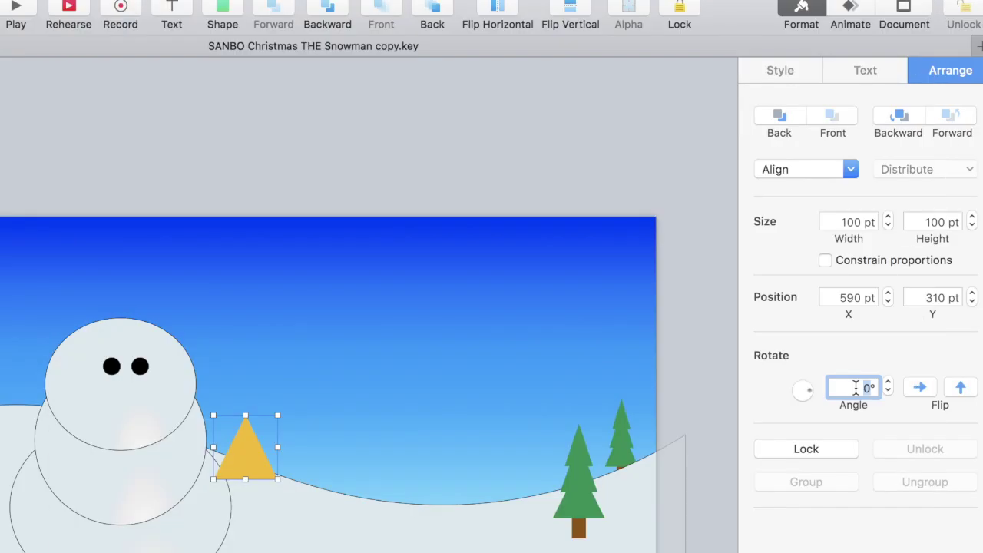
key(Return)
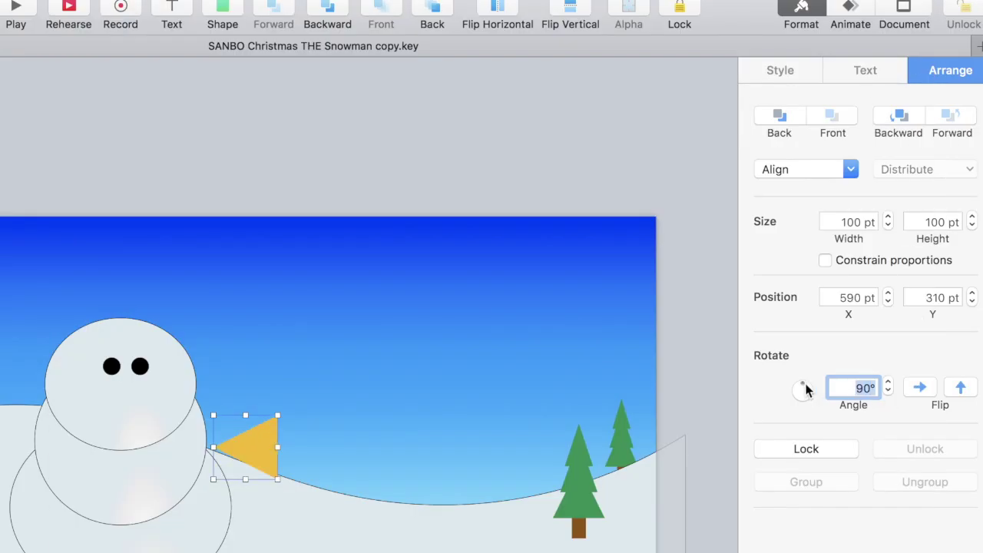
drag(804, 386, 769, 416)
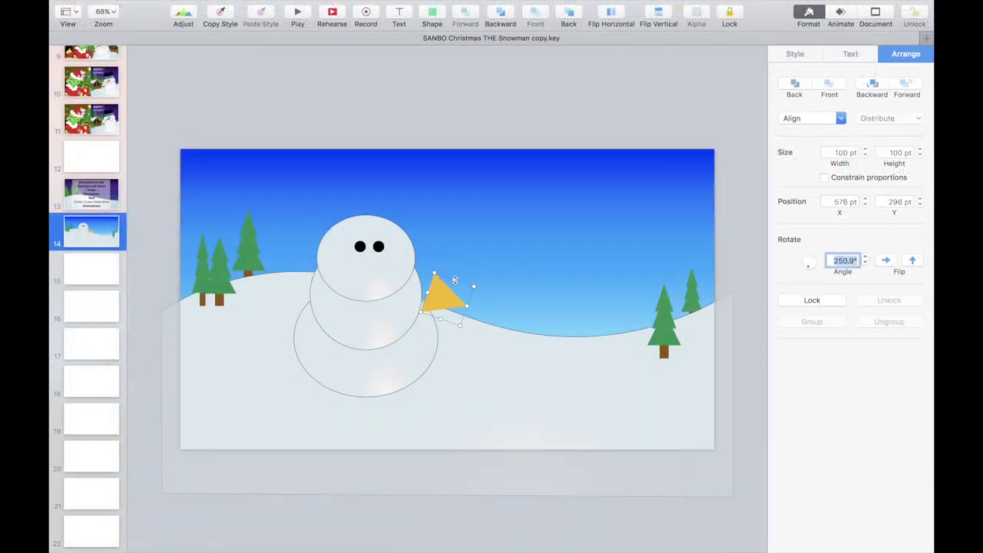
drag(454, 280, 447, 297)
- Add a line border to the carrot nose, slim it further and place it just below the eyes
click(794, 54)
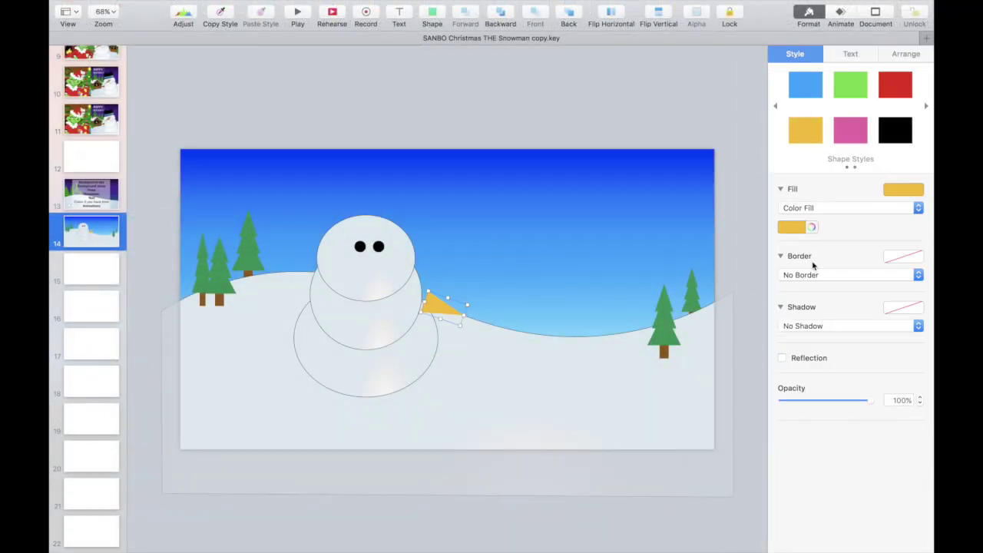
click(816, 281)
click(816, 285)
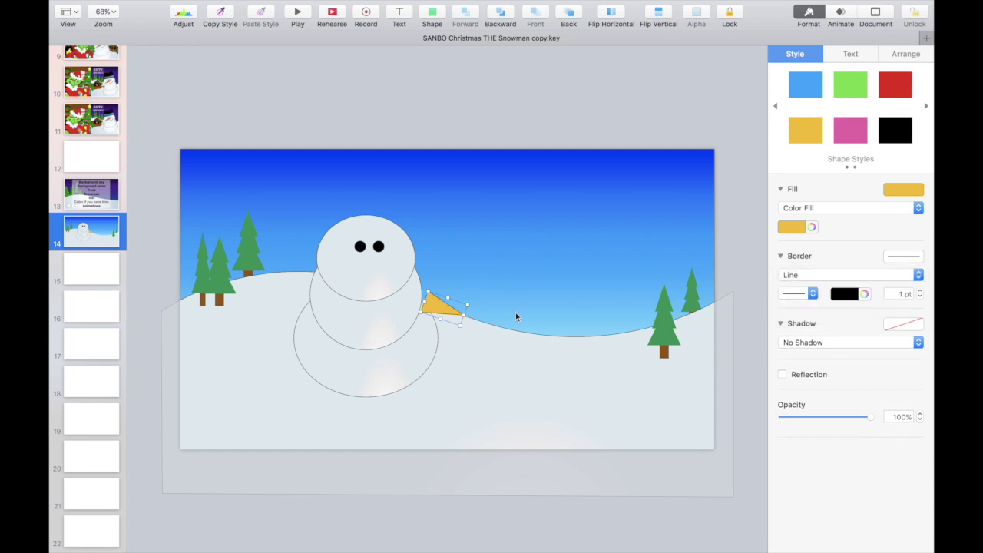
drag(440, 308, 382, 273)
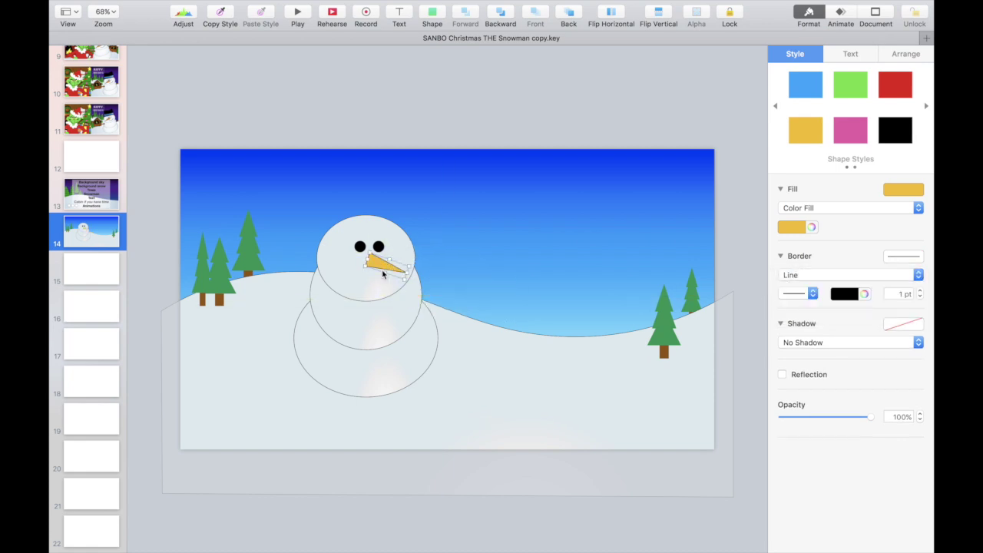
- Duplicate an eye as smaller black dots and arrange five of them in a curved smile below the nose
click(359, 247)
drag(361, 248, 378, 284)
drag(378, 284, 393, 279)
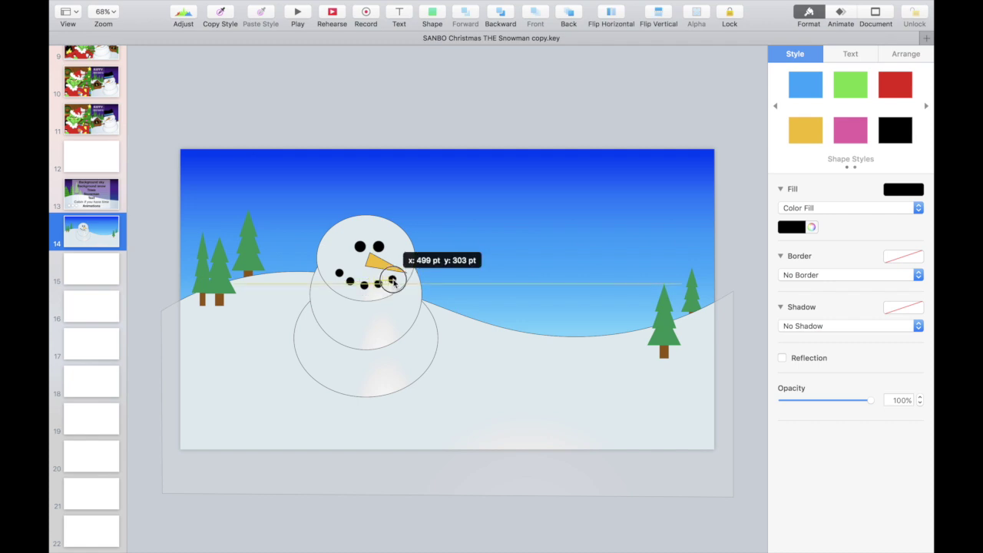
- Group the eyes, nose and mouth with the snowman's body and move the group to X 247 pt, Y 172 pt
drag(313, 111, 440, 422)
super+click(490, 405)
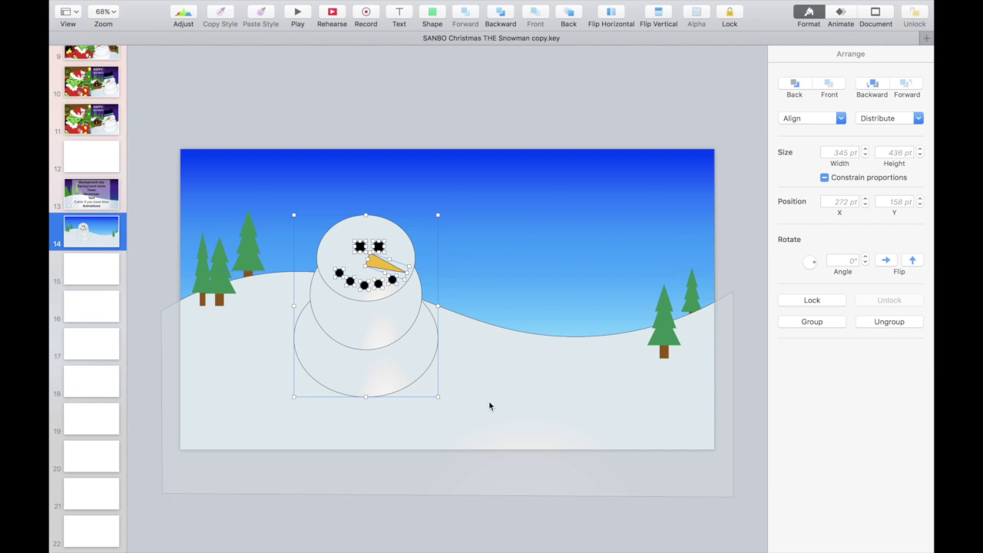
key(super+alt+g)
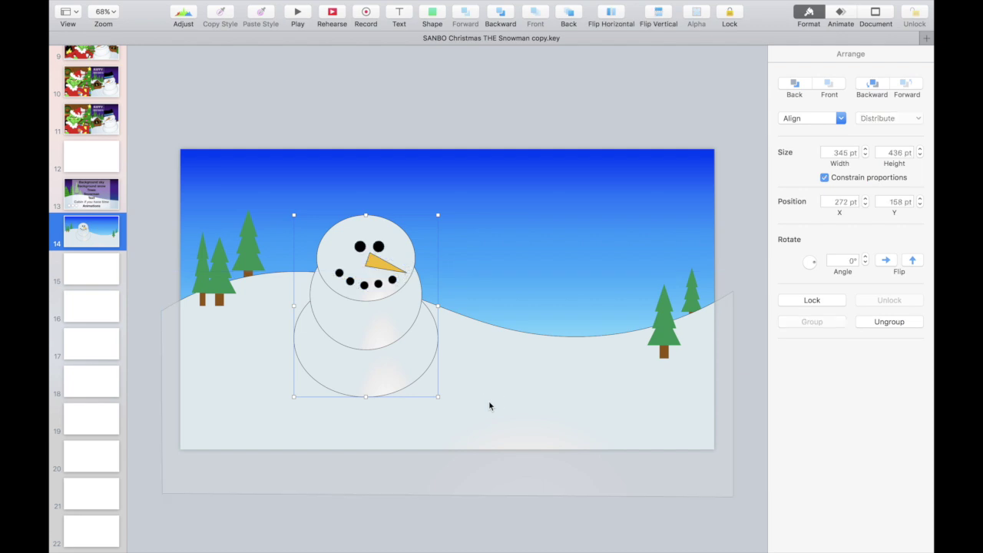
drag(406, 356, 397, 364)
- Draw a closed, twig-like arm outline with the Pen tool beside the snowman's middle ball, on the side nearest the three fir trees
scroll(397, 364, up, 5)
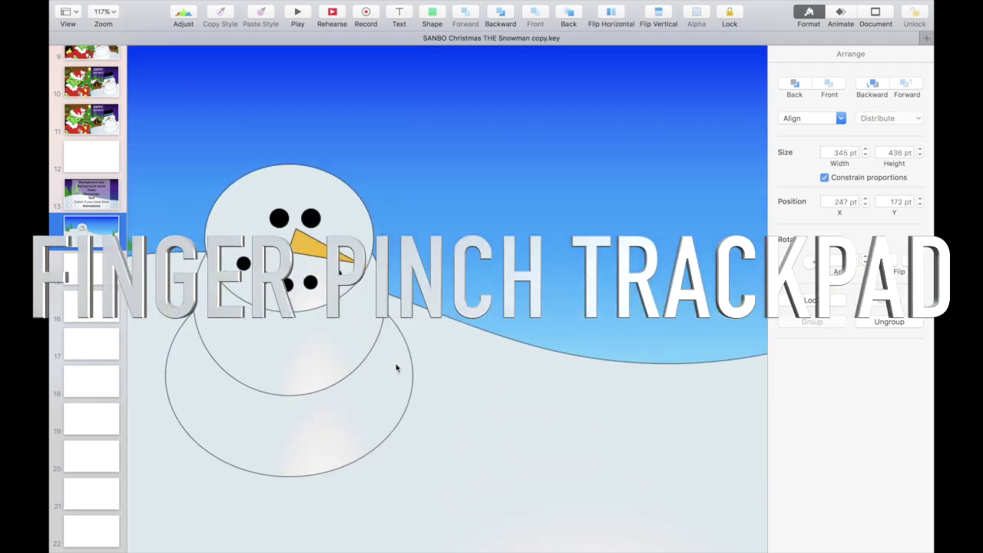
click(434, 15)
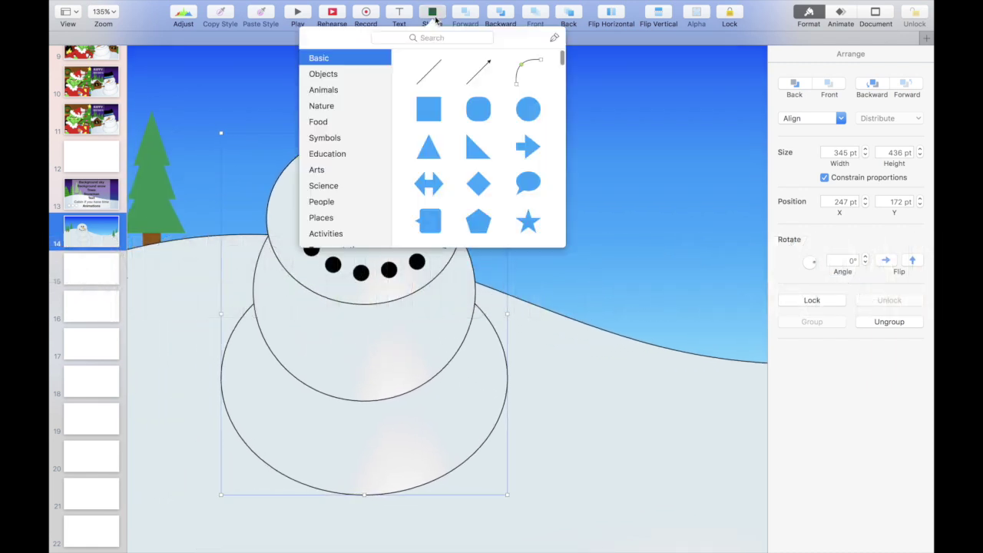
click(553, 38)
click(232, 252)
click(263, 292)
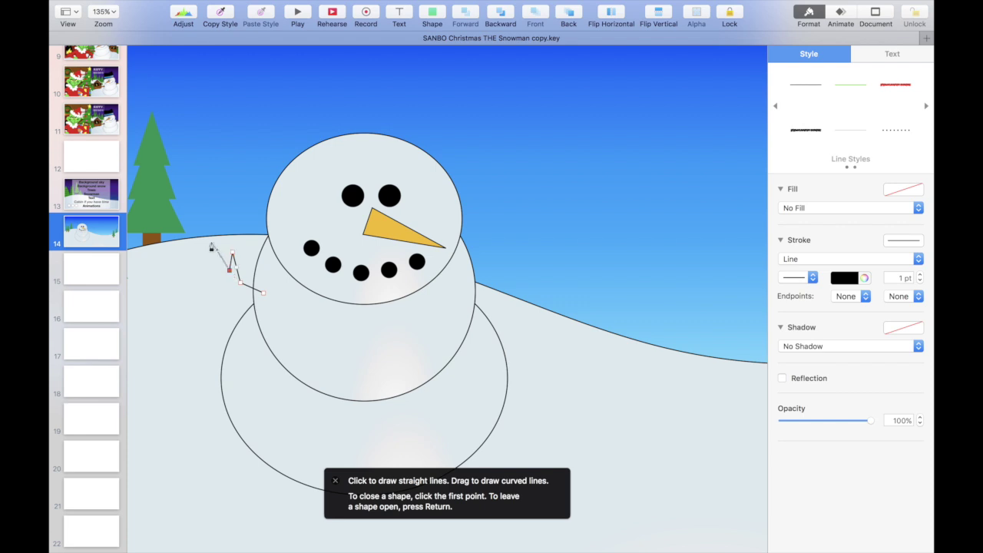
click(212, 245)
click(203, 213)
click(226, 280)
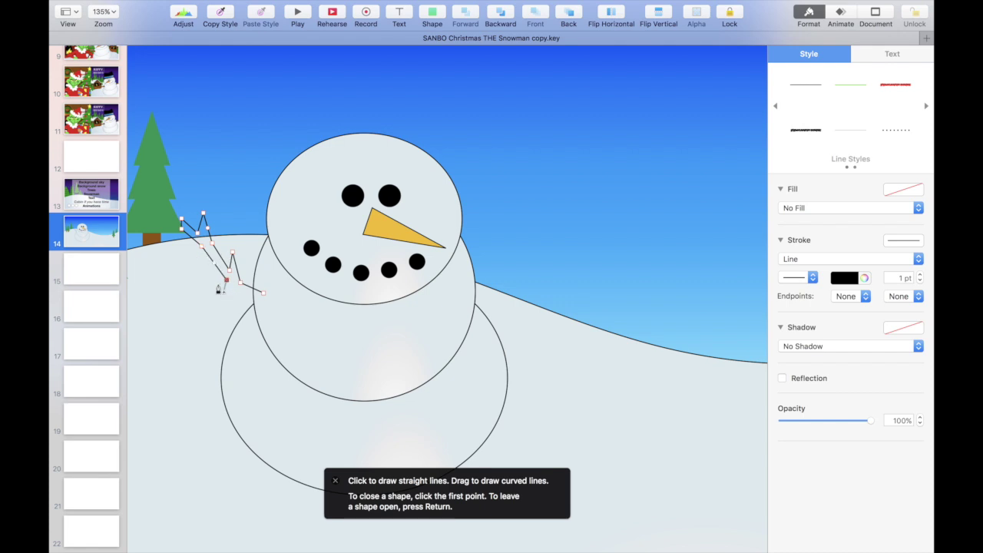
click(263, 297)
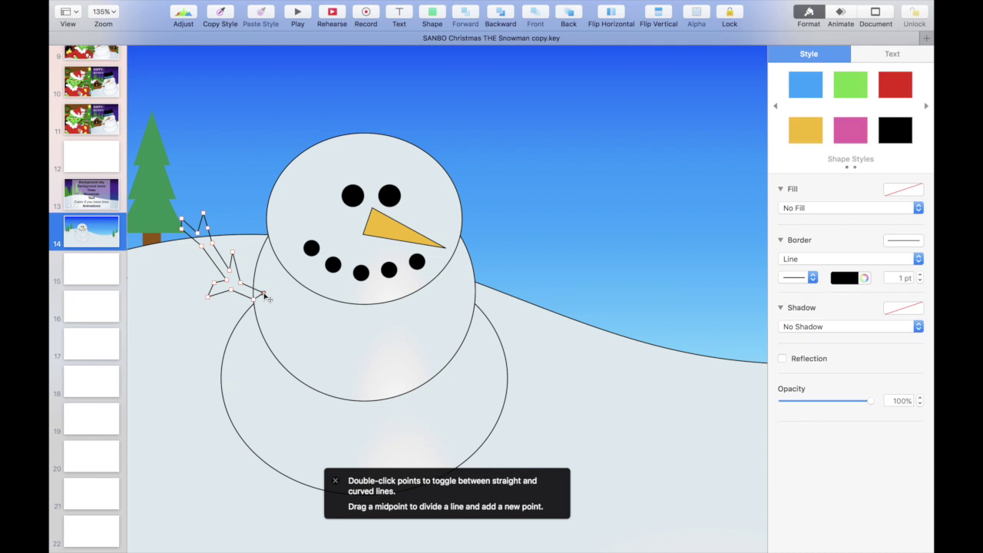
- Give the twig arm a color fill and set it to the Mocha brown pencil color
click(806, 208)
click(807, 219)
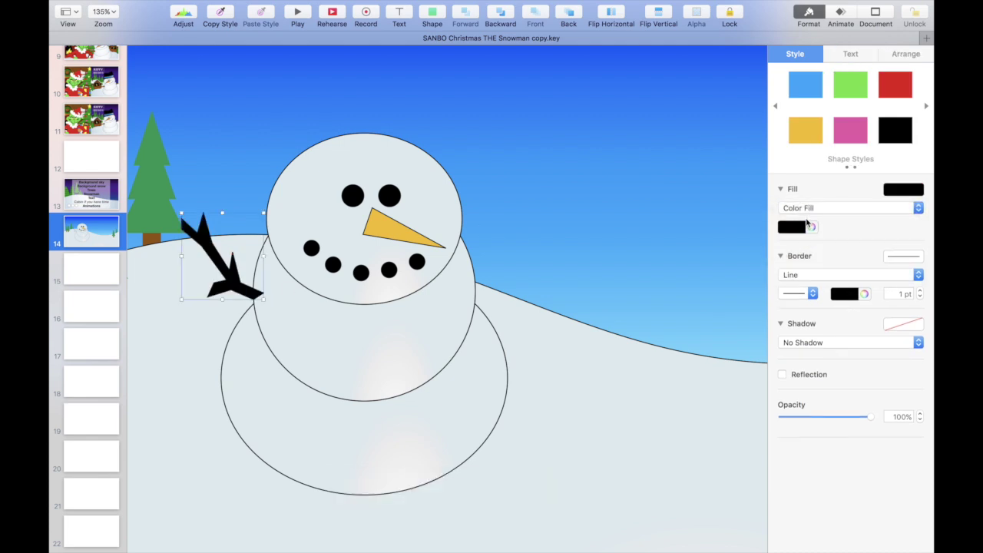
click(811, 228)
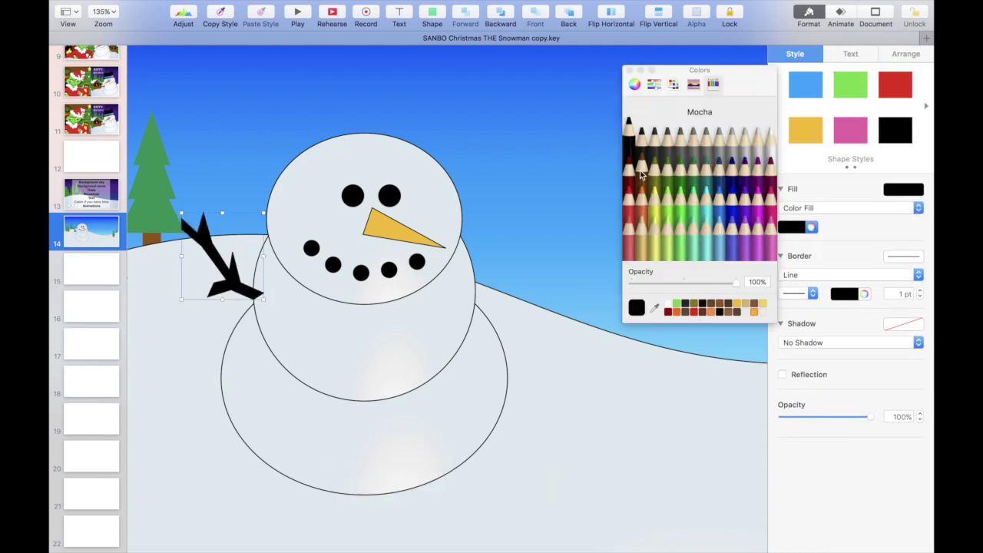
click(642, 170)
- Duplicate the brown arm, flip the copy horizontally and place it on the snowman's other side
key(super+d)
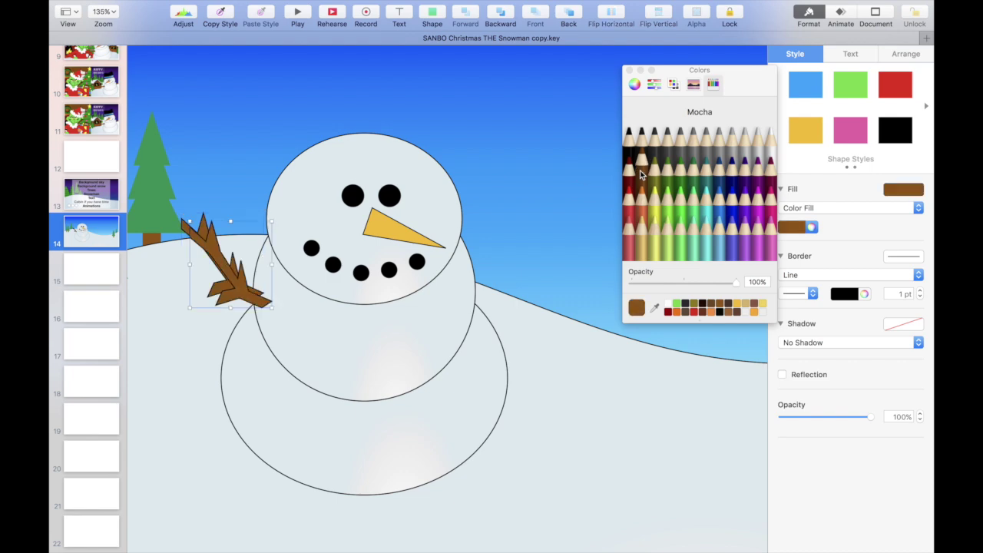
click(612, 15)
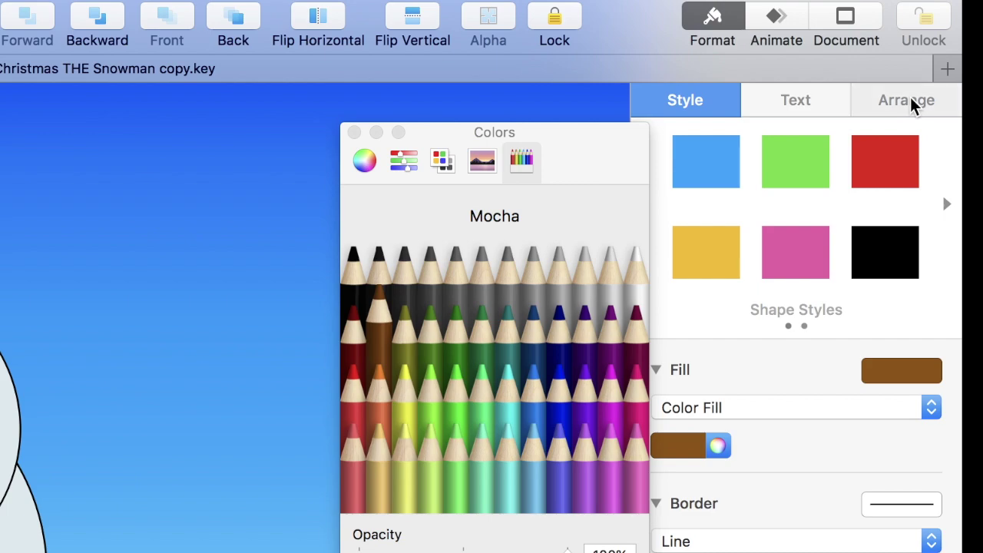
click(908, 55)
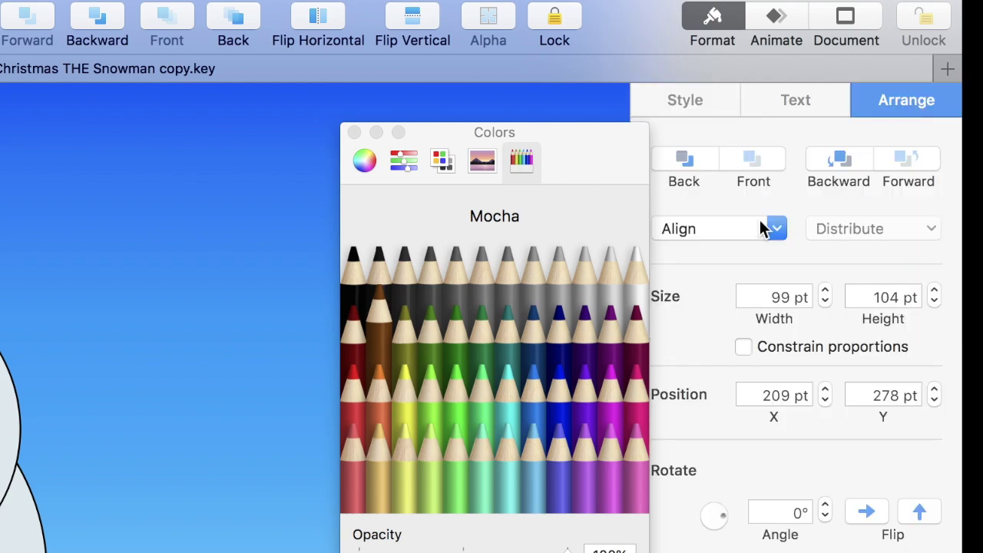
click(867, 512)
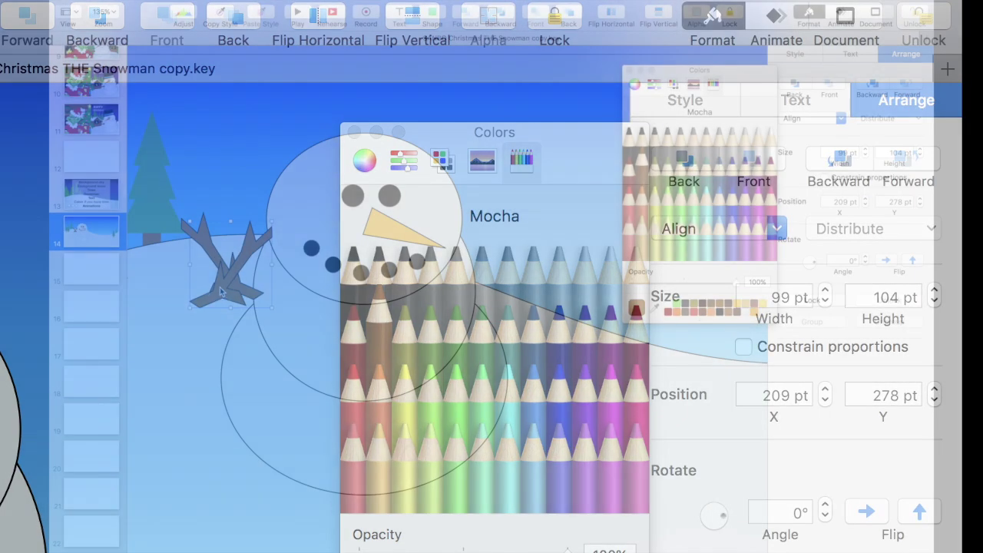
drag(223, 253, 527, 254)
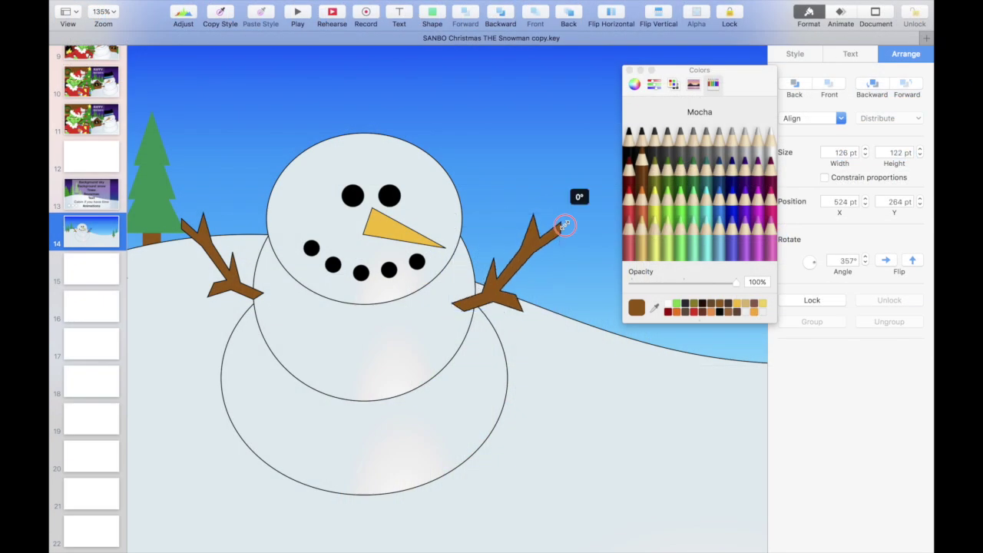
- Reshape the copied arm to about 126 by 99 pt at an angle of 349.7° and nudge the original arm closer to the body
drag(572, 201, 540, 323)
drag(481, 295, 483, 307)
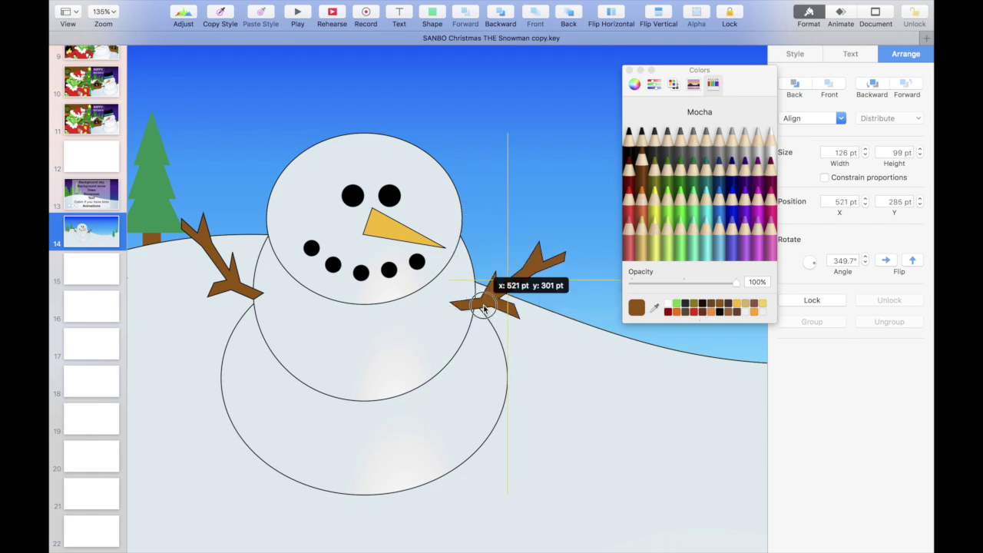
drag(246, 293, 258, 295)
- Send the copied arm behind the snowman's body and group both arms with the snowman
click(500, 307)
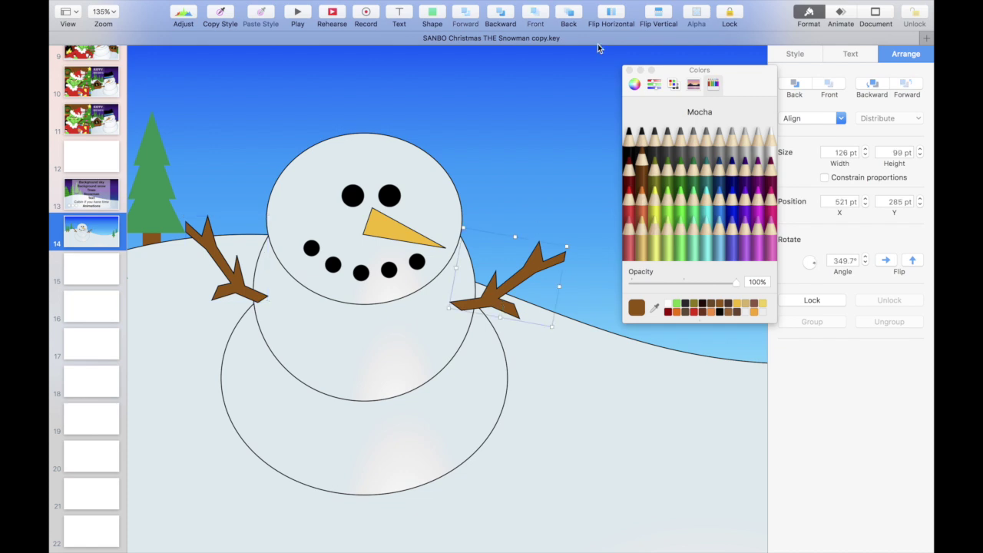
click(412, 159)
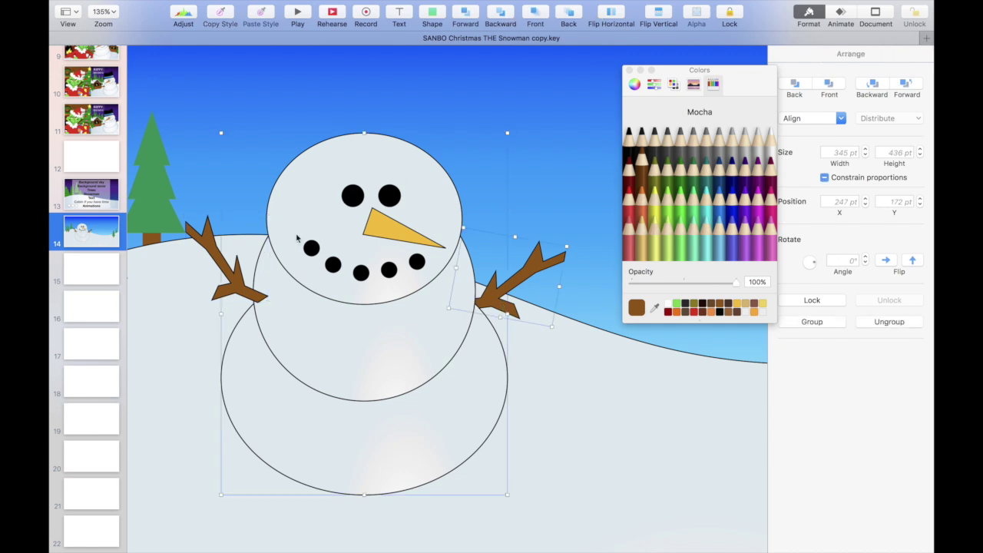
shift+click(207, 243)
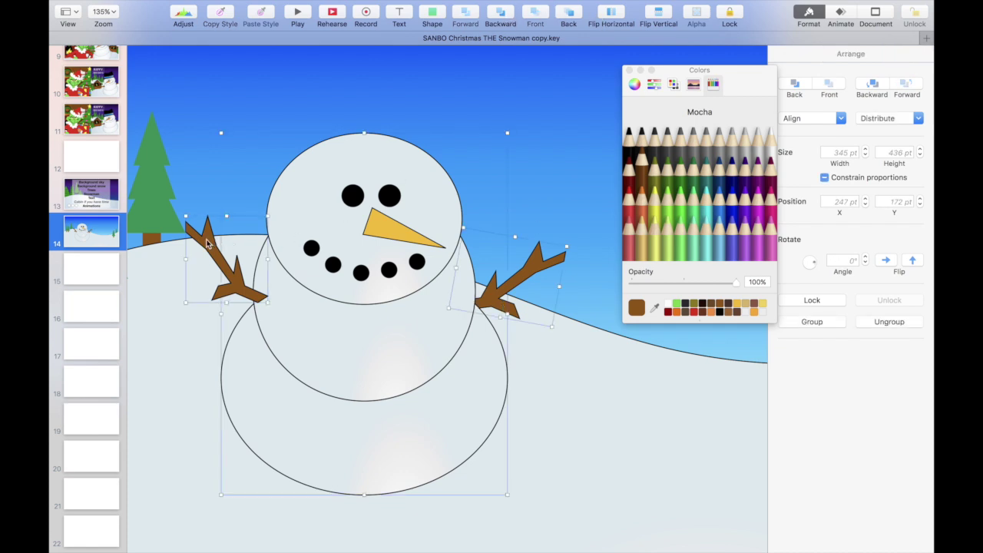
key(super+alt+g)
- Move the complete snowman group to X 152 pt, Y 158 pt on the snow hill
scroll(208, 243, down, 5)
drag(372, 290, 347, 265)
scroll(354, 318, down, 3)
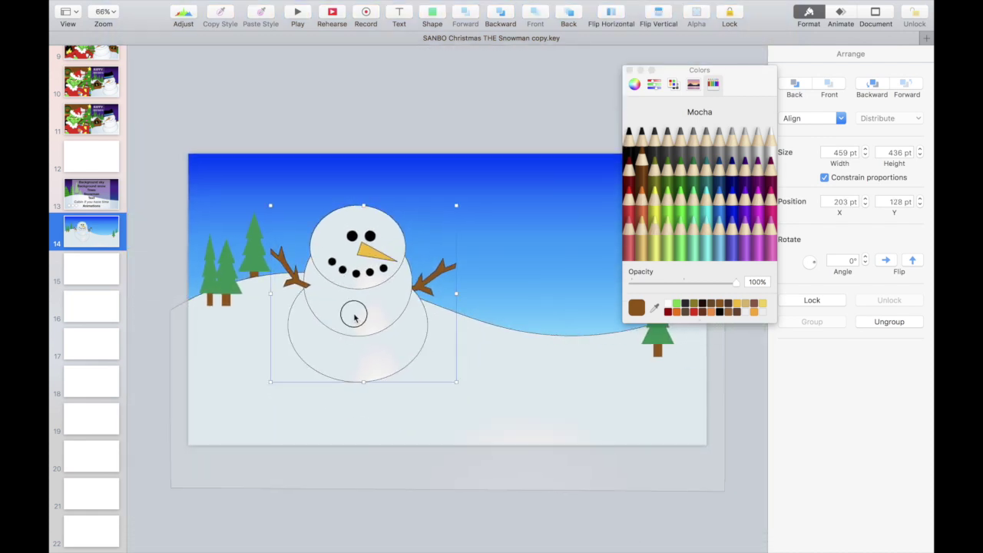
drag(354, 317, 335, 329)
click(841, 15)
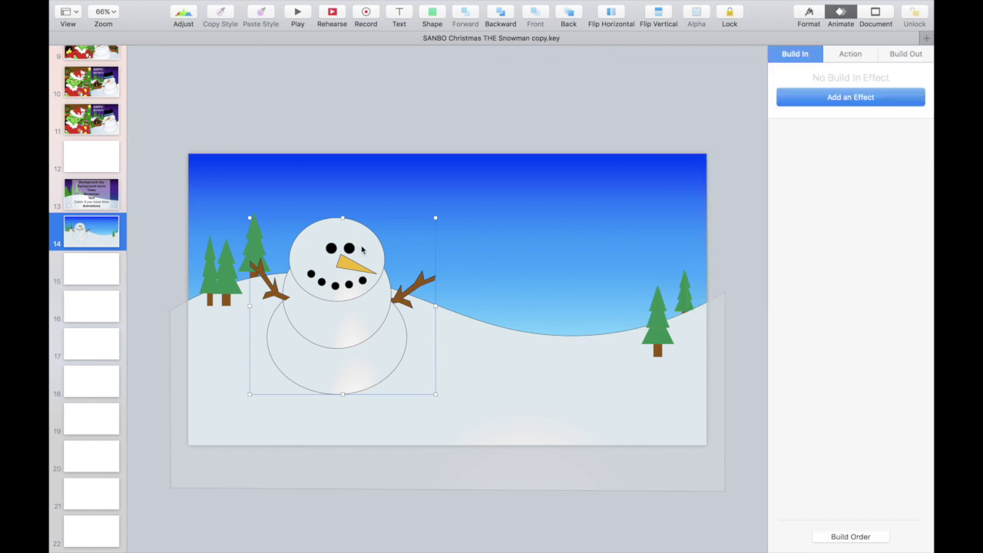
click(809, 37)
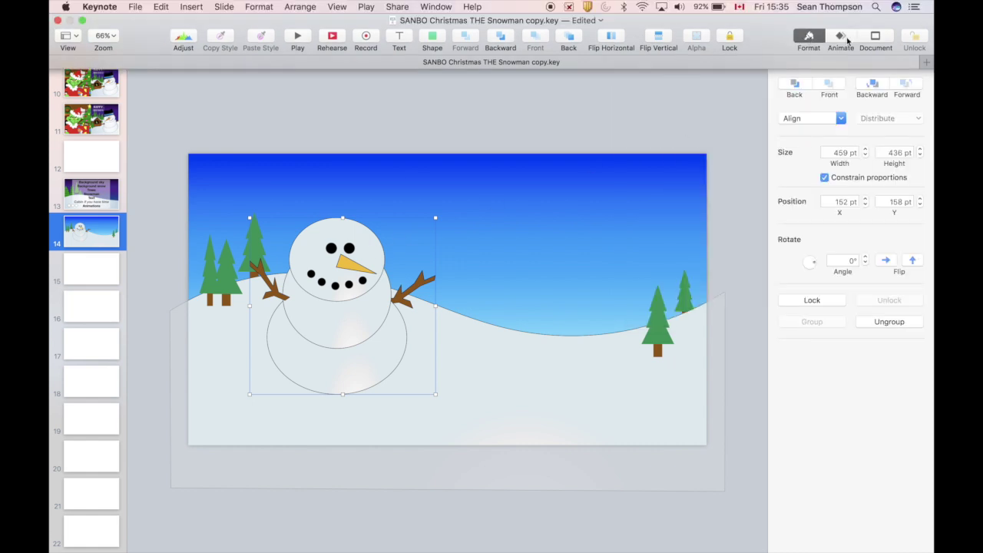
- Add a left-to-right Move In build-in effect with bounce to the snowman group and preview it
click(847, 40)
click(845, 96)
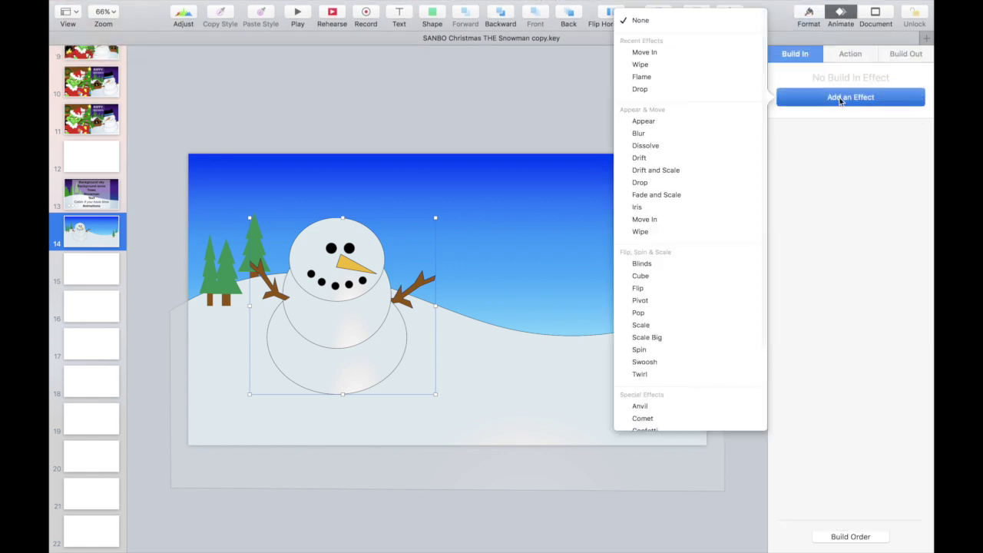
click(701, 55)
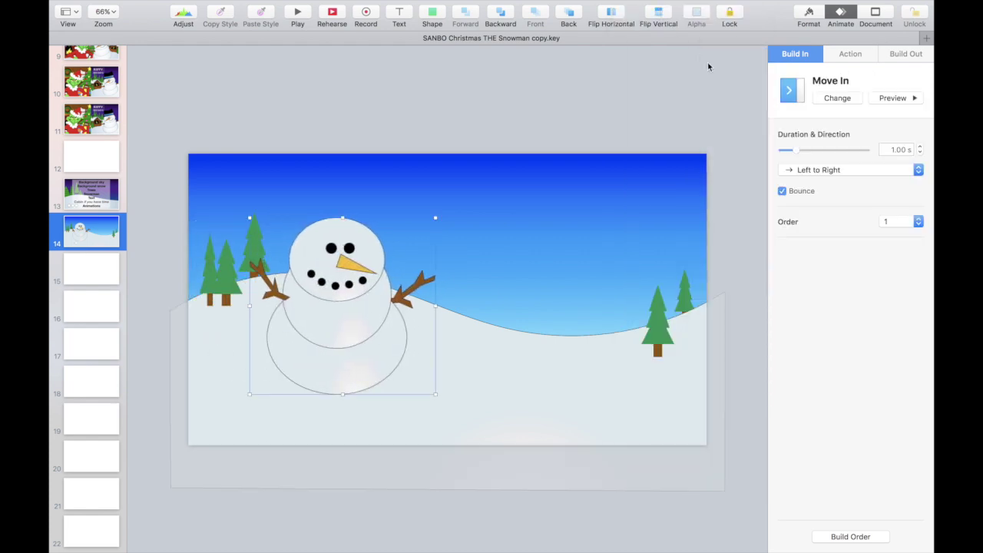
click(893, 98)
- Add a text box reading "Merry Christmas" in the sky beside the snowman and enlarge its text to 62 pt
click(398, 14)
text(Merry Christmas)
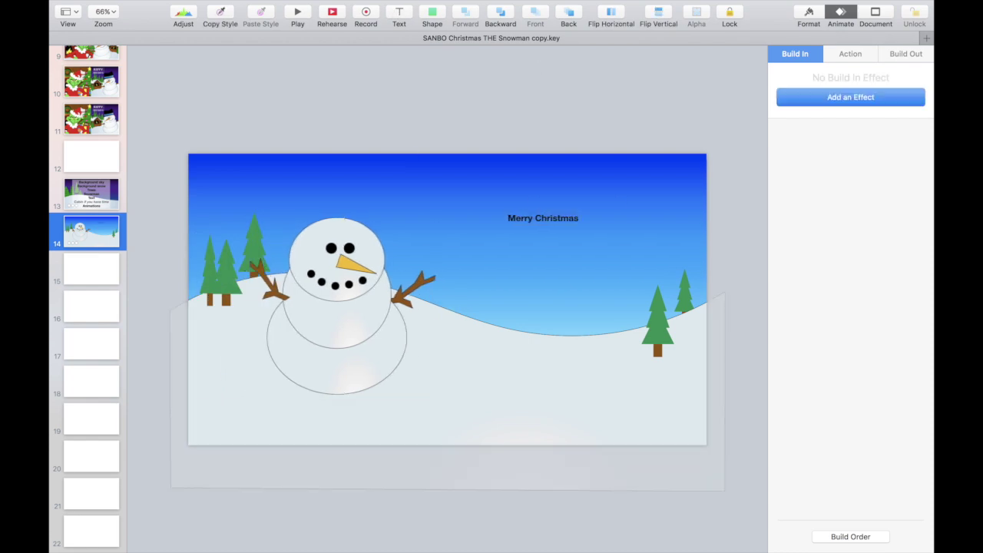
key(super+a)
key(super+plus)
key(super+plus)
key(super+plus)
key(super+plus)
key(super+plus)
key(super+plus)
key(super+plus)
key(super+plus)
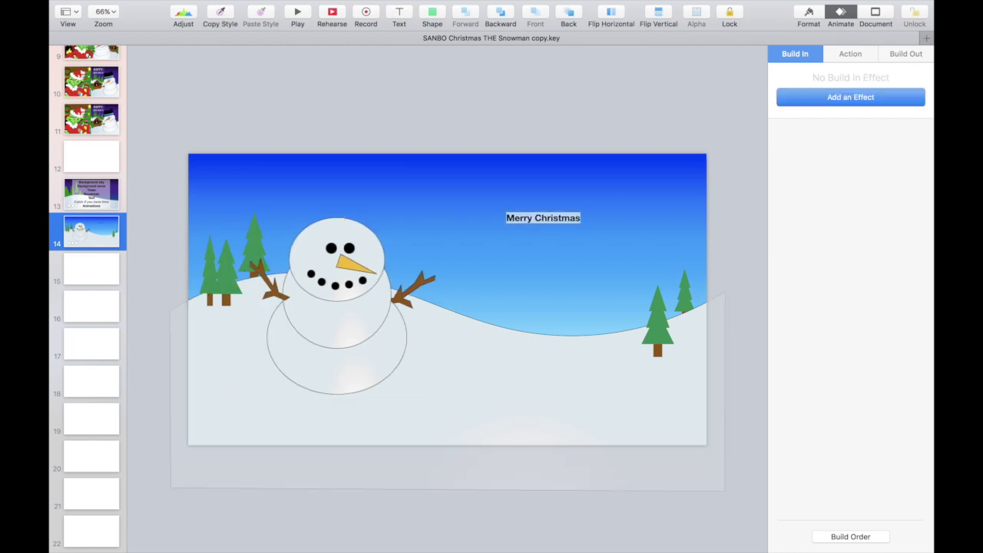
key(super+plus)
key(super+plus)
key(super+plus)
key(super+plus)
key(super+plus)
key(super+plus)
key(super+plus)
key(super+plus)
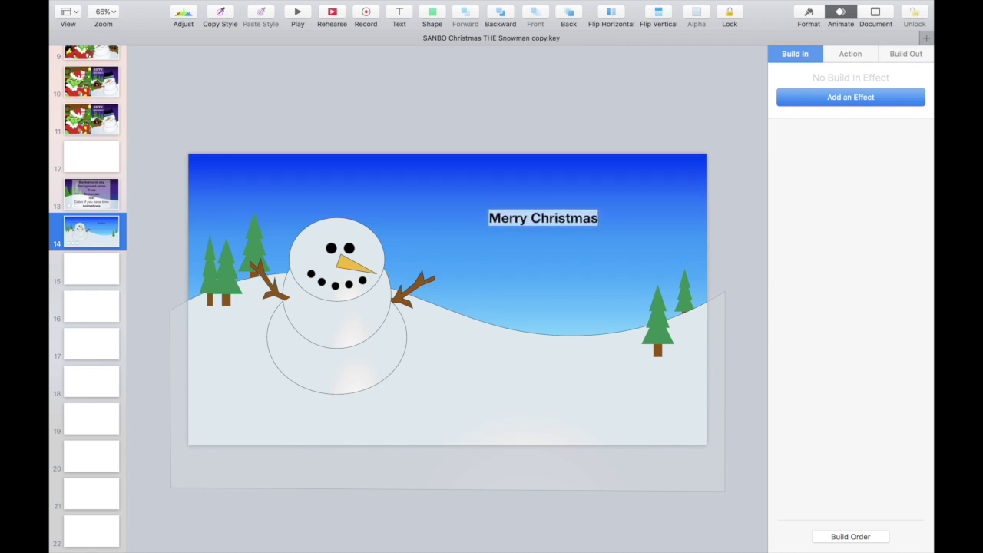
key(super+plus)
key(super+plus)
key(super+plus)
key(super+plus)
key(super+plus)
key(super+plus)
key(super+plus)
key(super+plus)
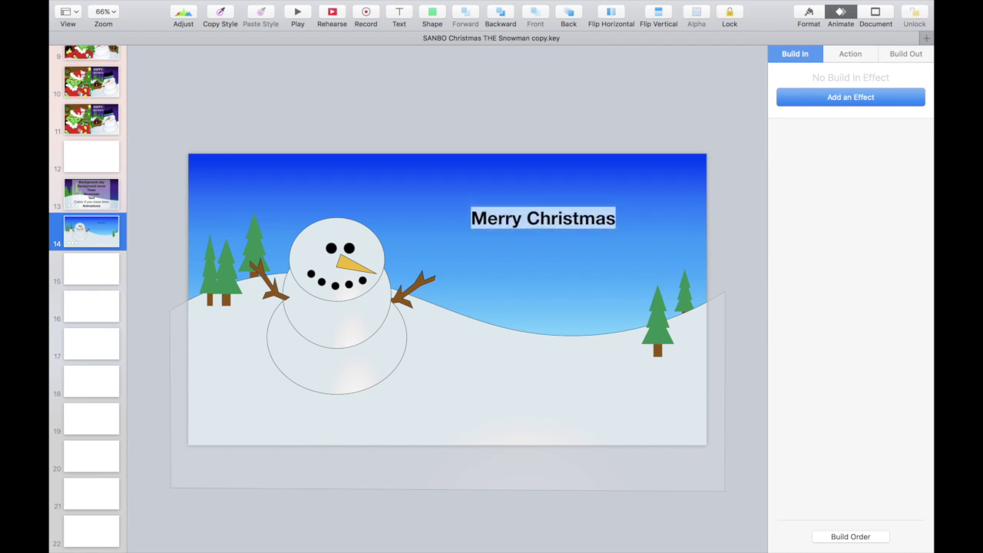
key(super+plus)
key(super+plus)
key(super+plus)
key(super+plus)
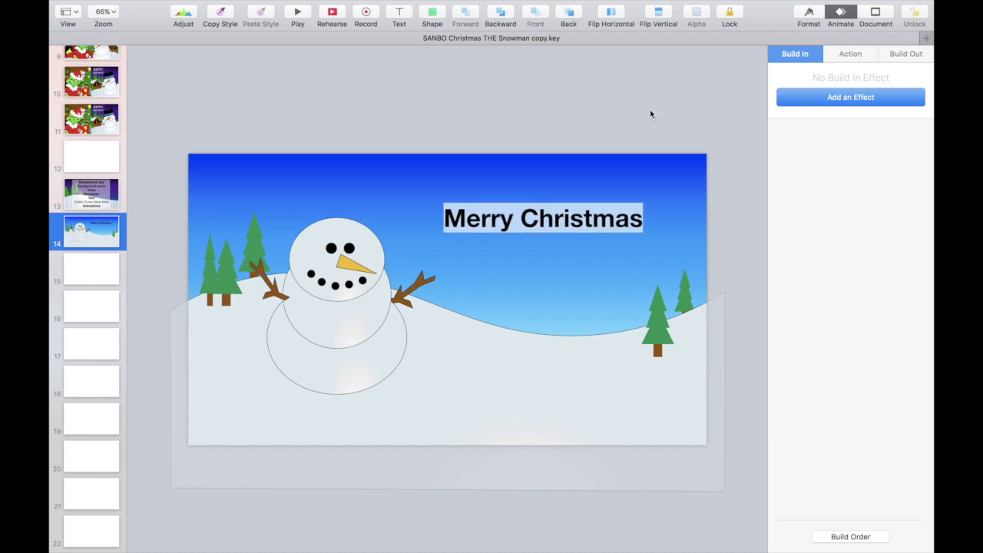
- Change the greeting's font to Merry Christmas Flake and enlarge the text to 100 pt
click(807, 14)
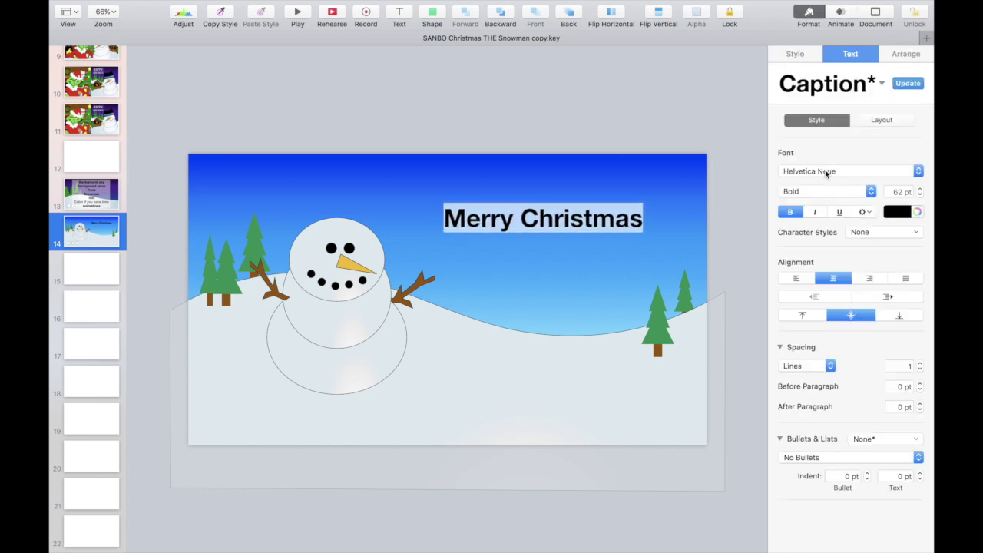
click(826, 172)
scroll(826, 174, down, 15)
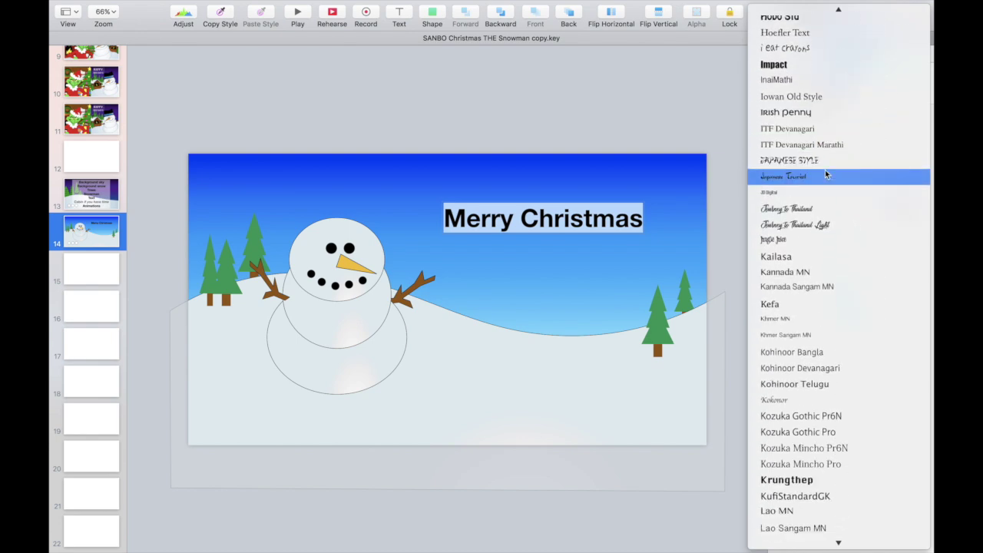
scroll(826, 173, down, 10)
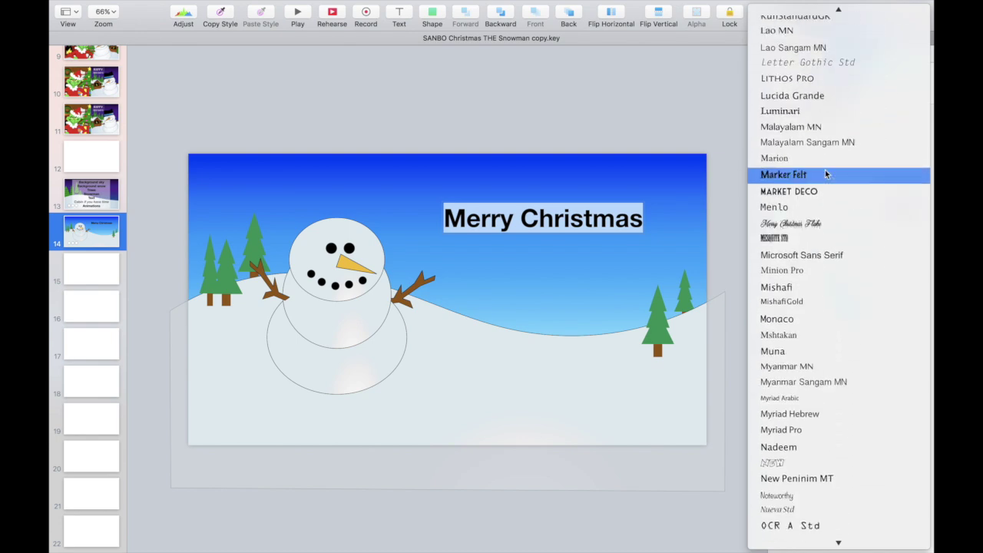
click(824, 212)
key(super+plus)
key(super+plus)
key(super+plus)
key(super+plus)
key(super+plus)
key(super+plus)
key(super+plus)
key(super+plus)
key(super+plus)
key(super+plus)
key(super+plus)
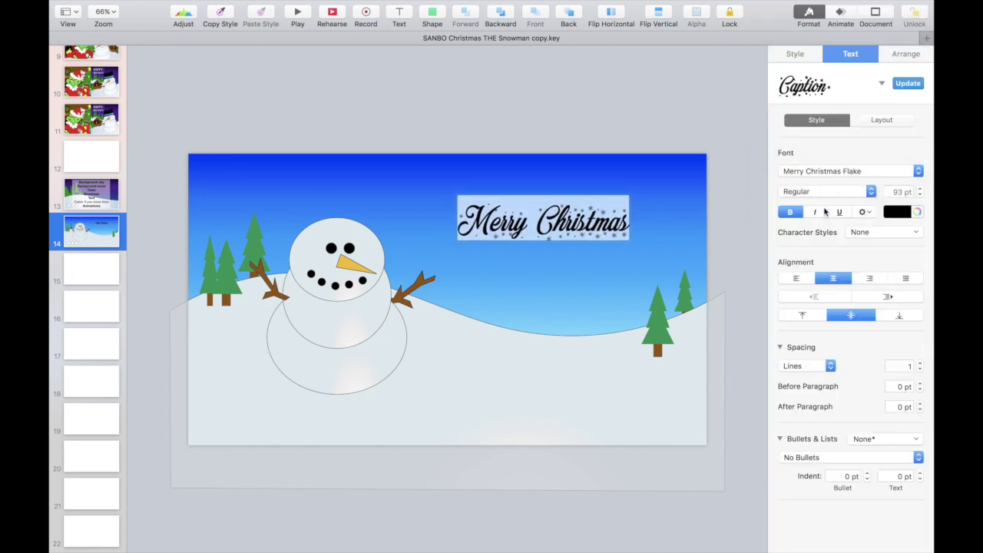
key(super+plus)
key(super+plus)
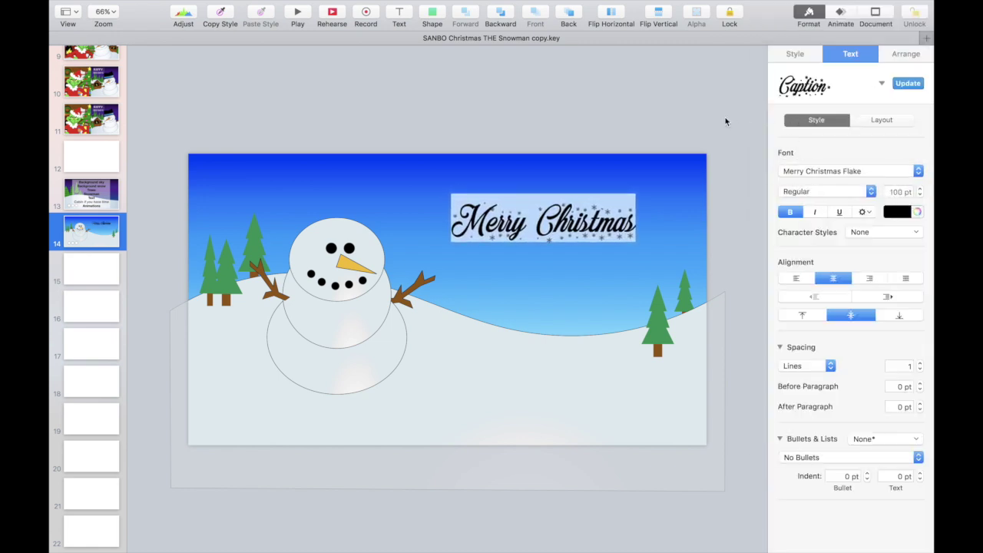
- Set the font size of the "Merry Christmas" text box to 120 pt
click(726, 120)
click(604, 227)
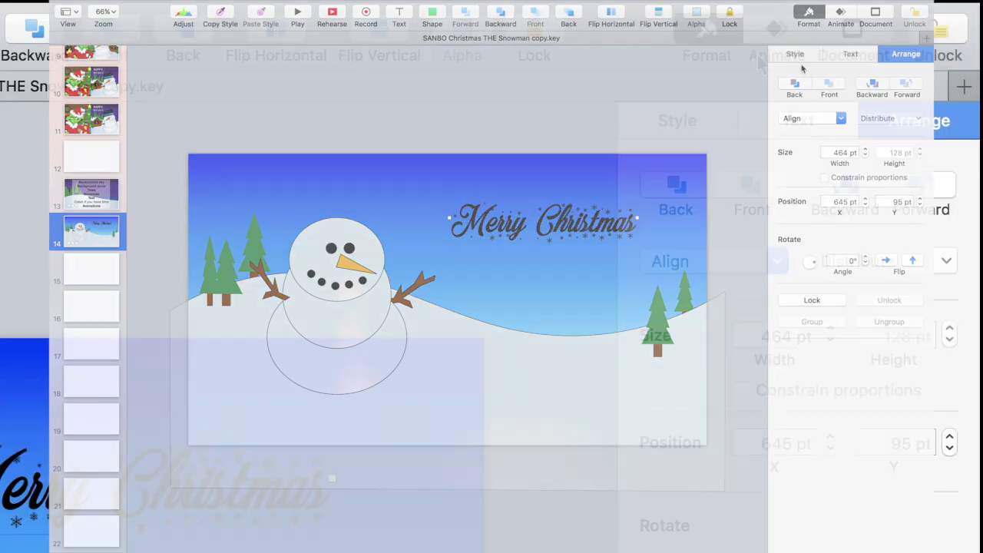
click(850, 54)
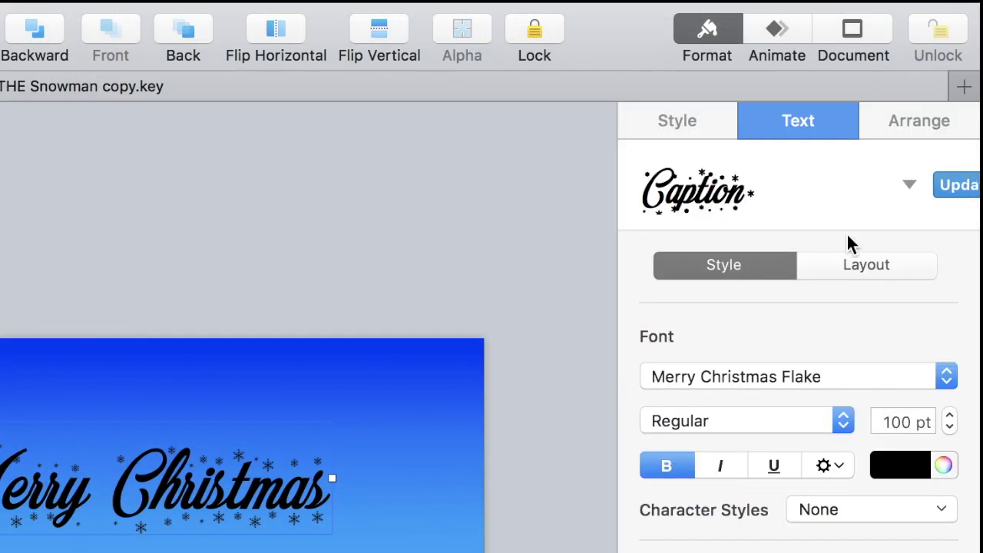
click(950, 417)
click(950, 417)
click(949, 417)
click(949, 417)
click(950, 417)
click(950, 417)
double_click(893, 420)
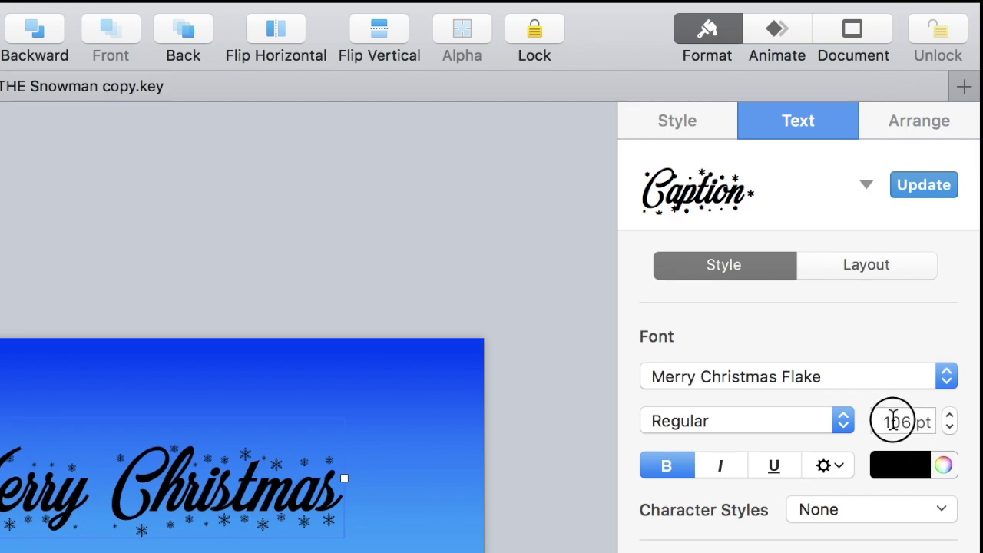
text(12)
key(Return)
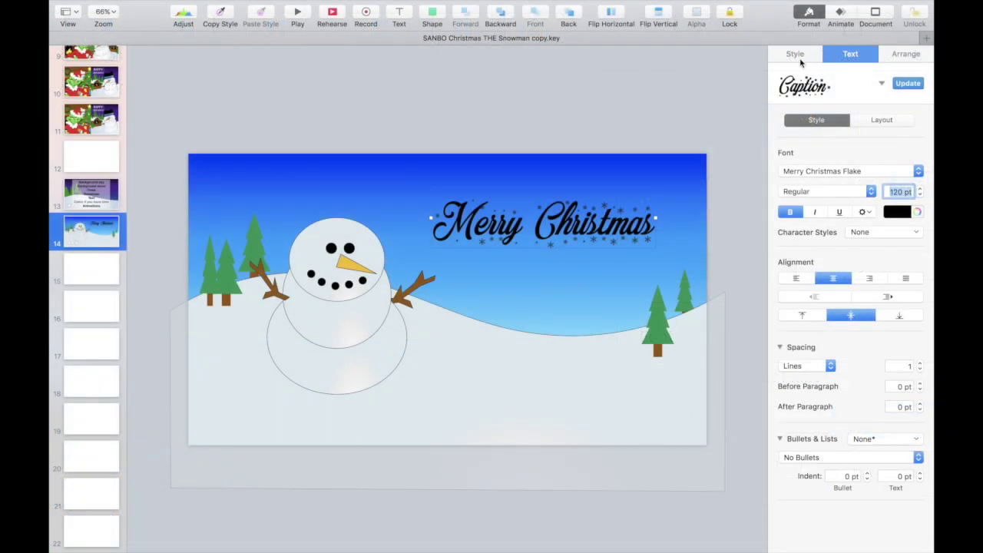
- Give the greeting a white drop shadow with 6 pt blur, 10 pt offset and 100% opacity
click(800, 57)
click(836, 311)
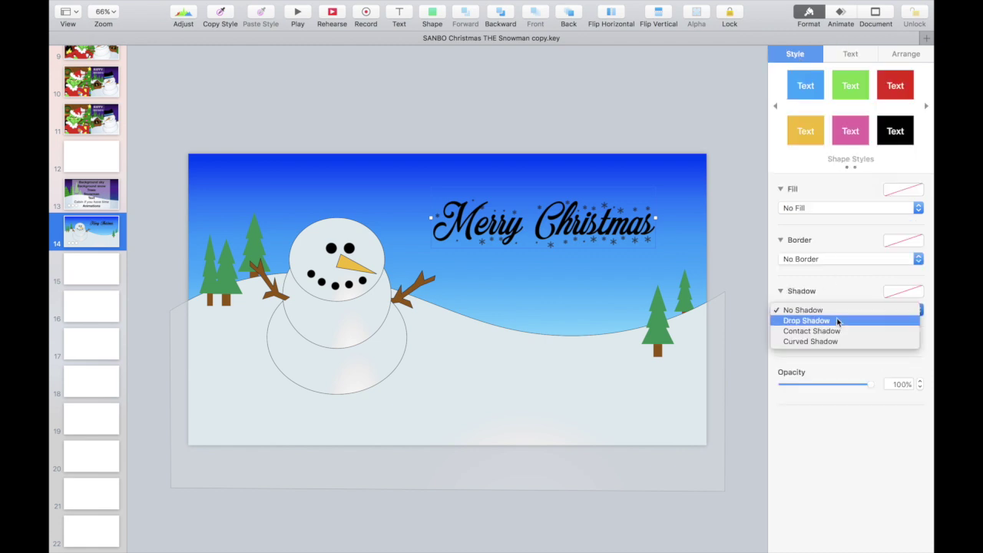
click(837, 320)
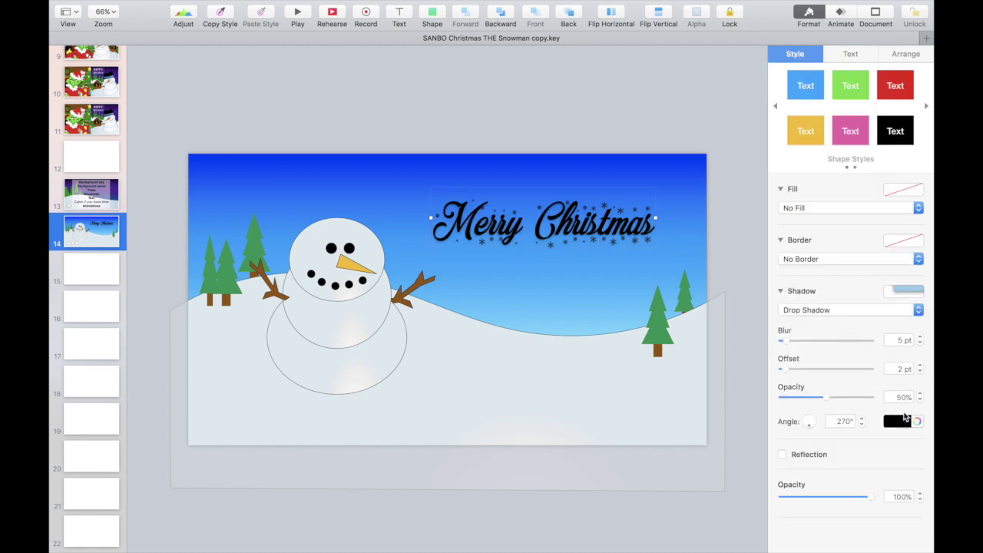
click(906, 422)
click(802, 503)
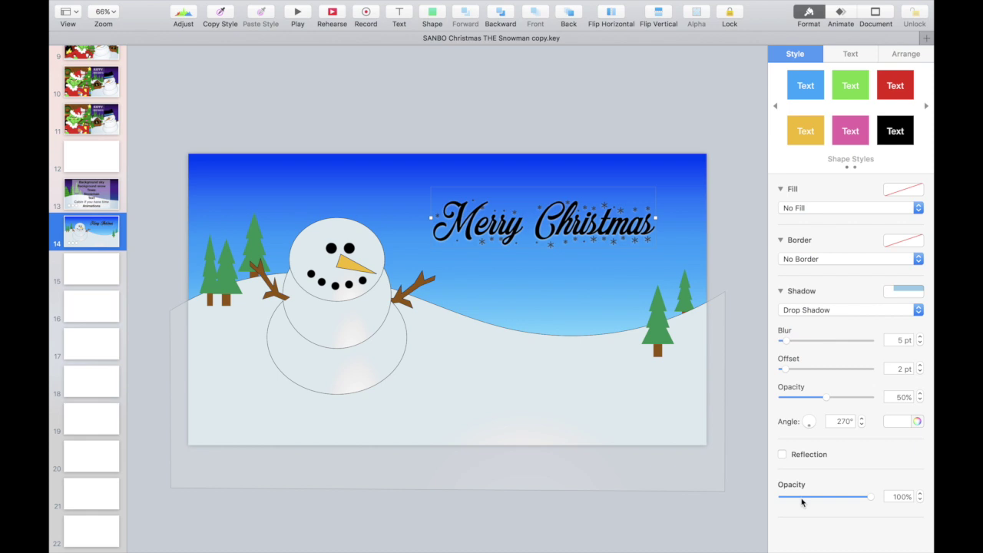
click(920, 366)
drag(831, 401, 897, 399)
click(566, 248)
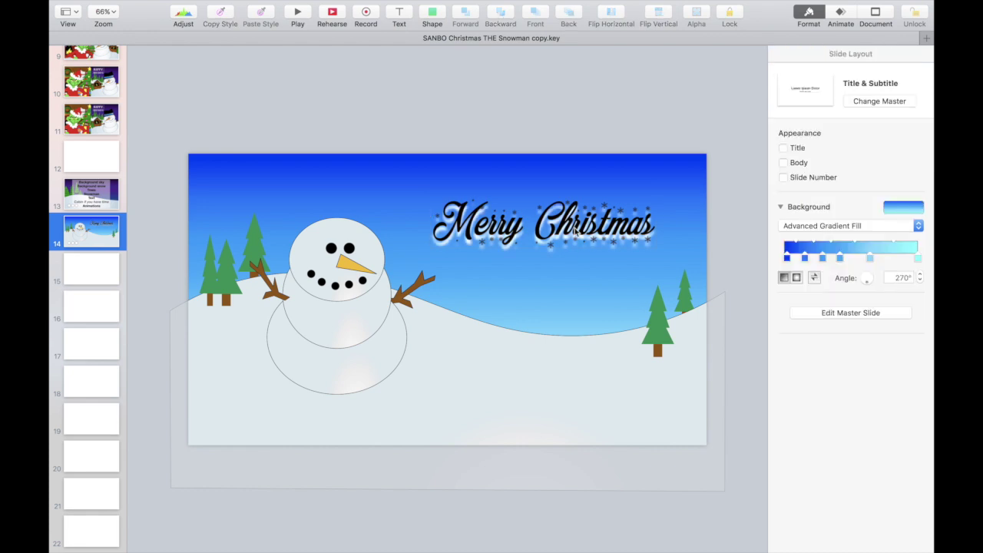
- Add a Scale build-in effect to the "Merry Christmas" text
click(574, 230)
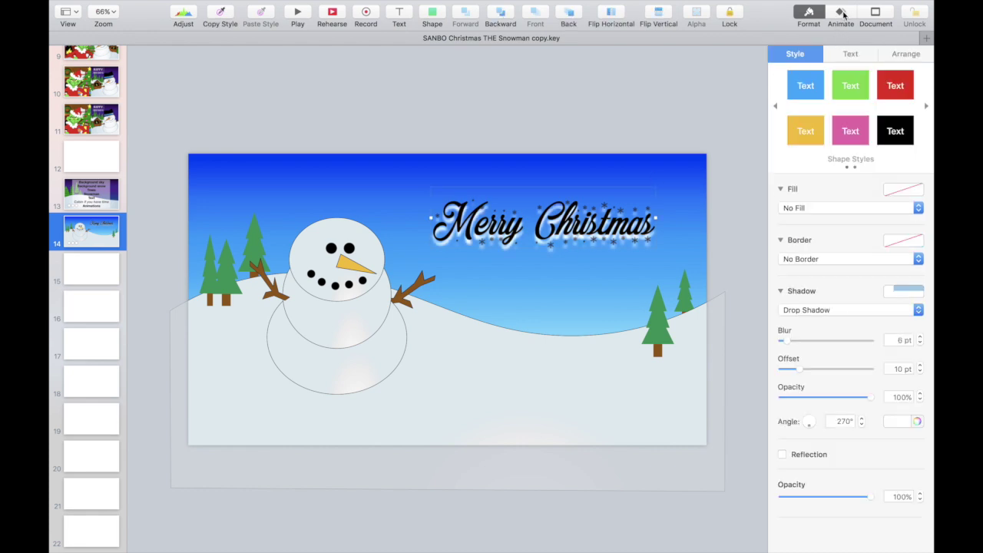
click(841, 13)
click(827, 100)
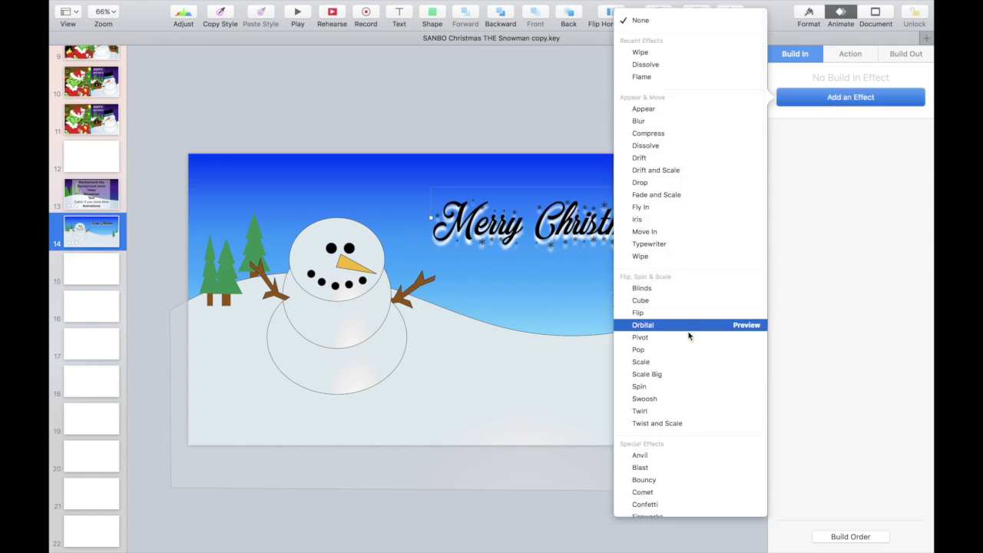
click(688, 362)
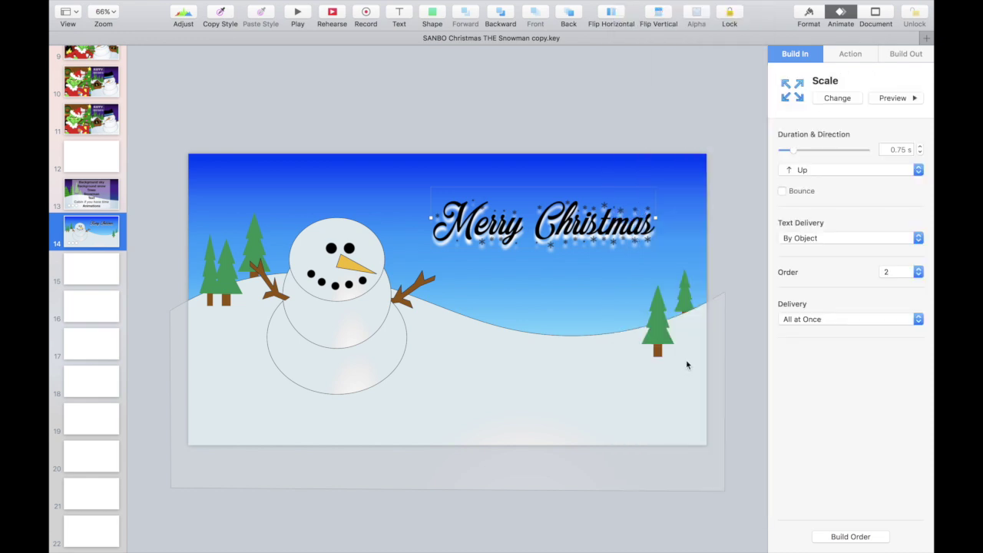
- Rehearse slide 14, advance through the snowman and greeting builds, and exit the presentation
click(332, 15)
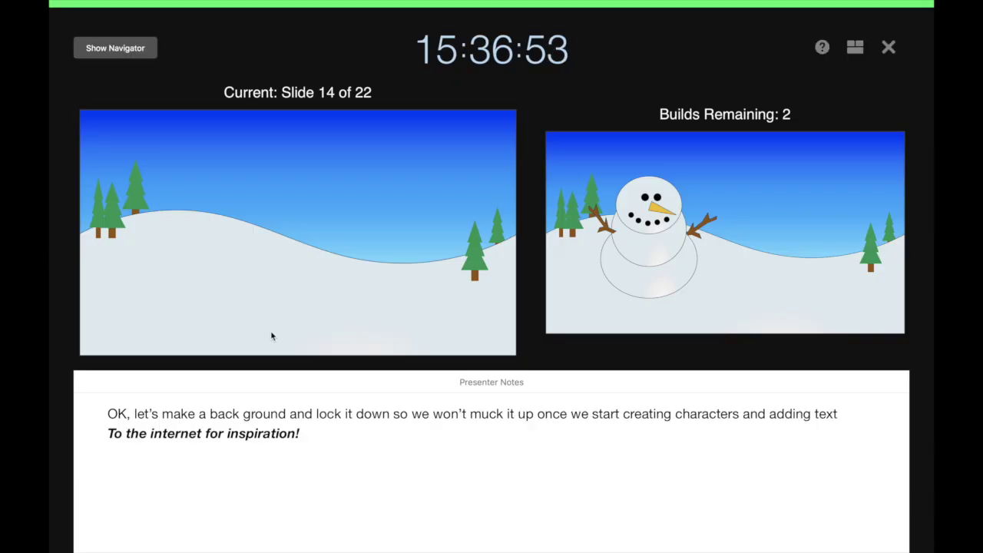
key(space)
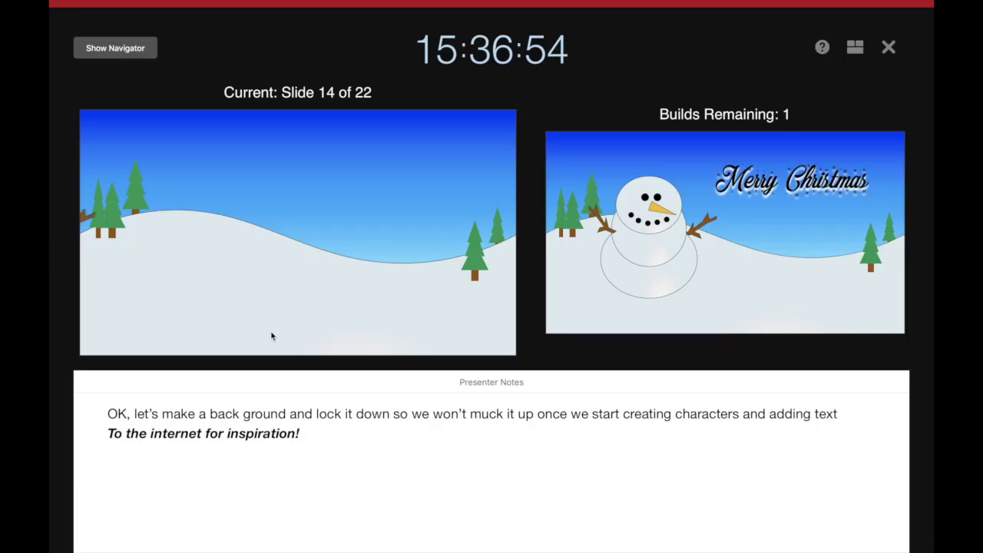
key(space)
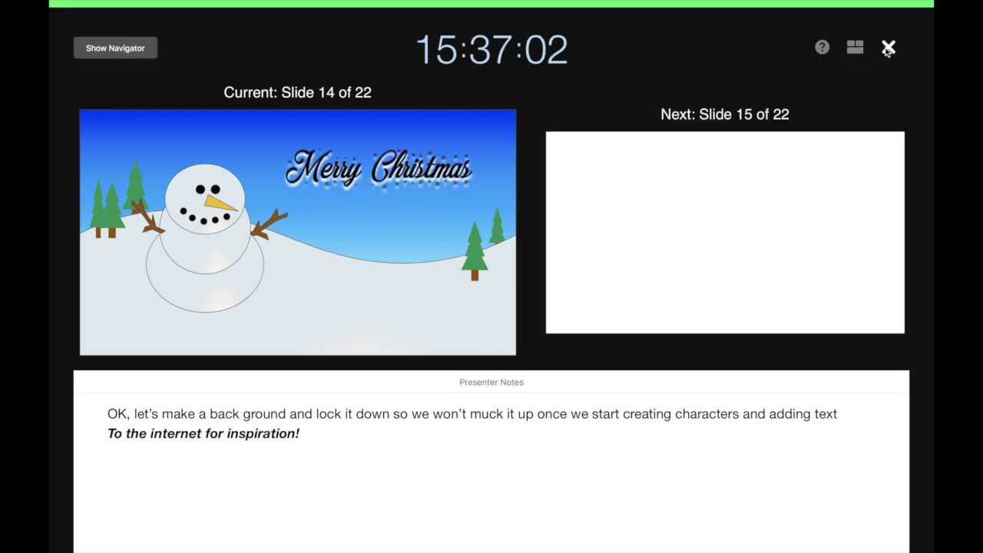
key(Escape)
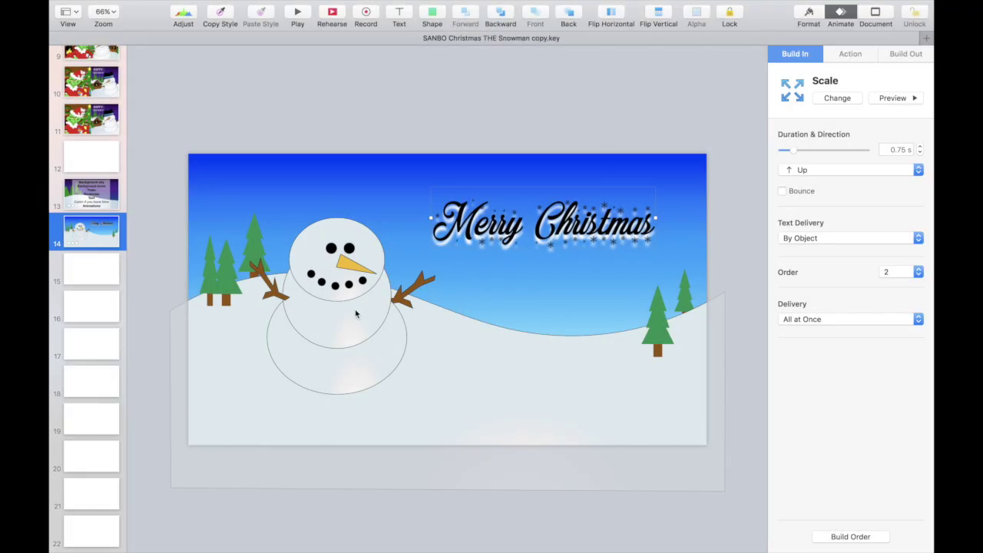
- Move the snowman group to about X 123 pt, Y 130 pt and show its action build settings
drag(355, 314, 344, 301)
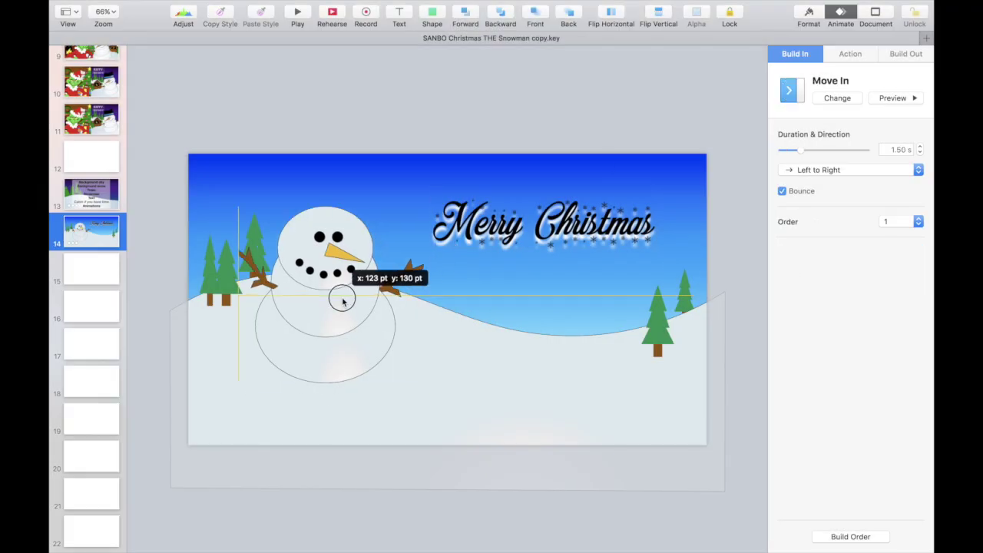
click(847, 54)
- Draw an open six-point zigzag line with the Pen tool, from the snowman's body across the snow and looping back
click(433, 15)
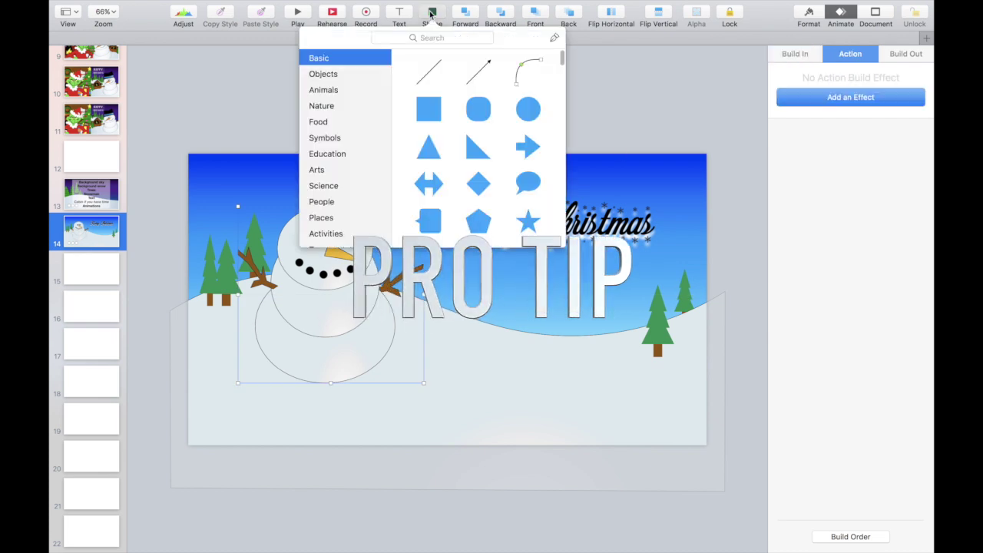
click(553, 38)
click(311, 308)
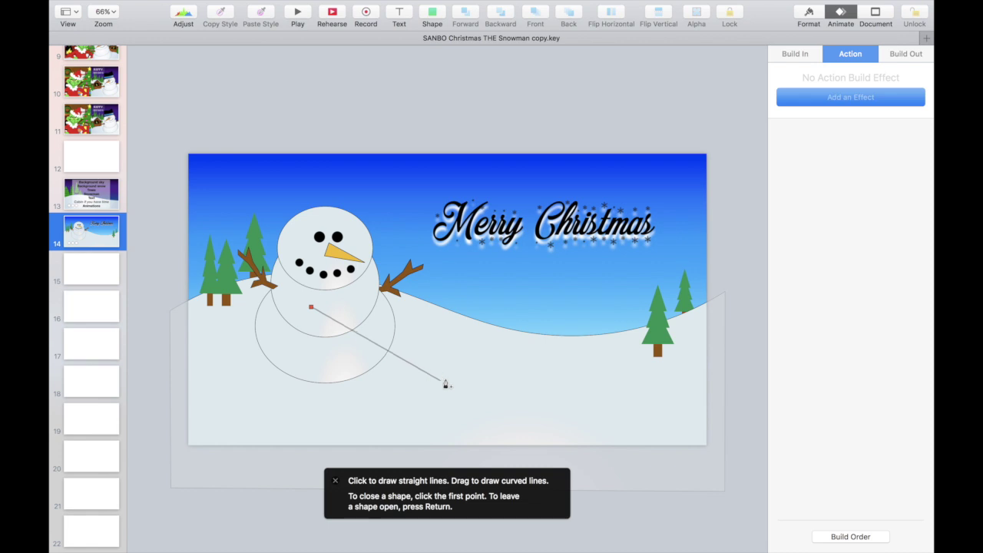
click(428, 410)
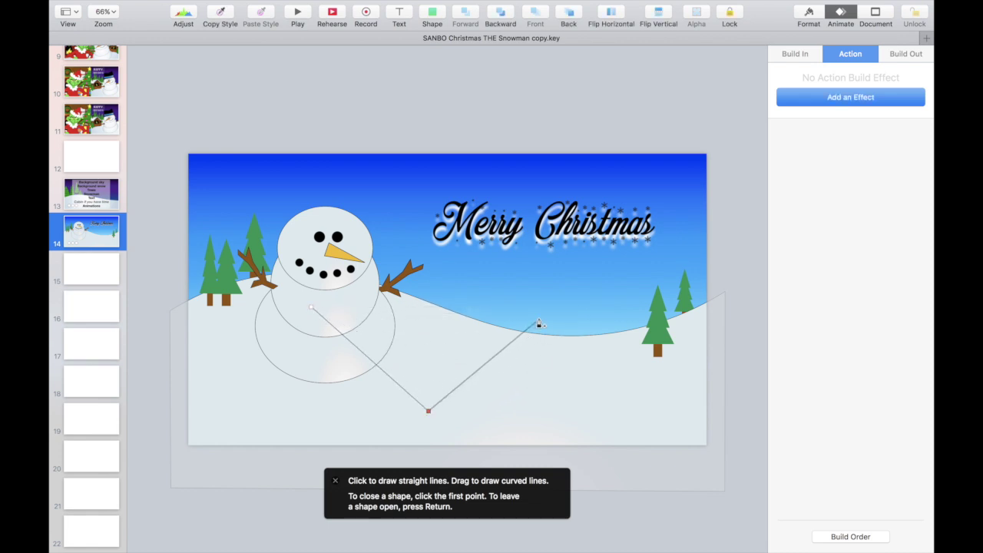
click(539, 318)
click(641, 377)
click(541, 407)
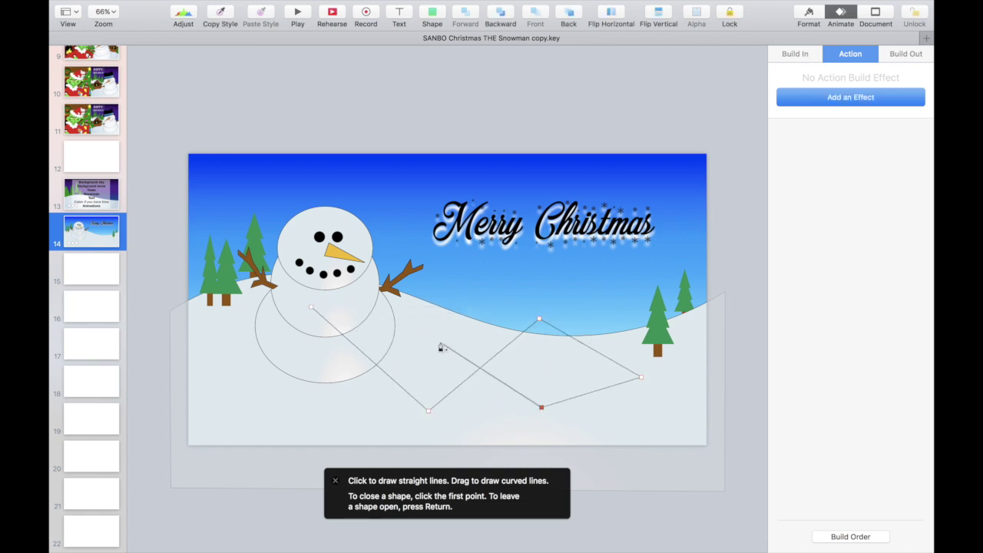
click(441, 344)
key(Return)
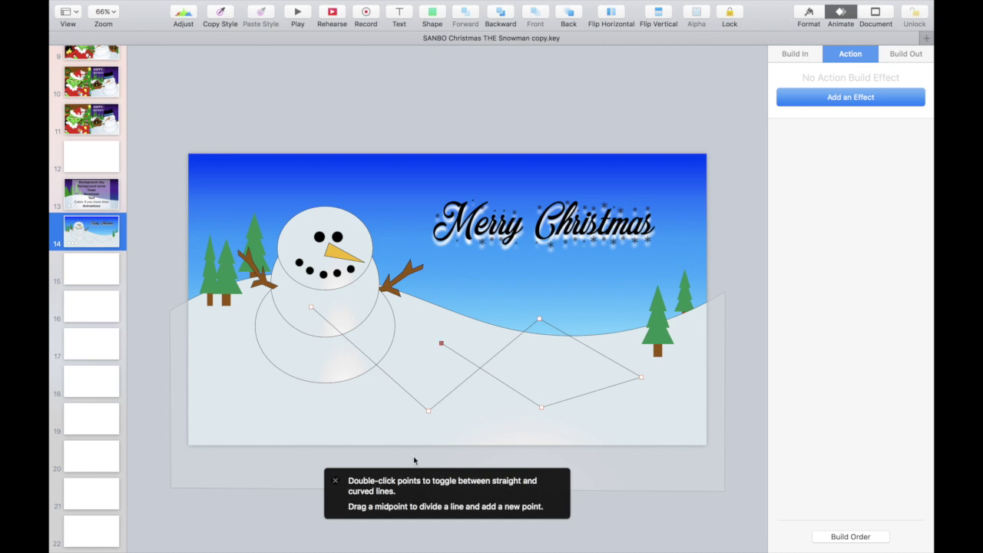
- Convert the four inner points of the zigzag line to curves and finish editing the path
double_click(429, 413)
double_click(542, 408)
double_click(540, 320)
double_click(642, 379)
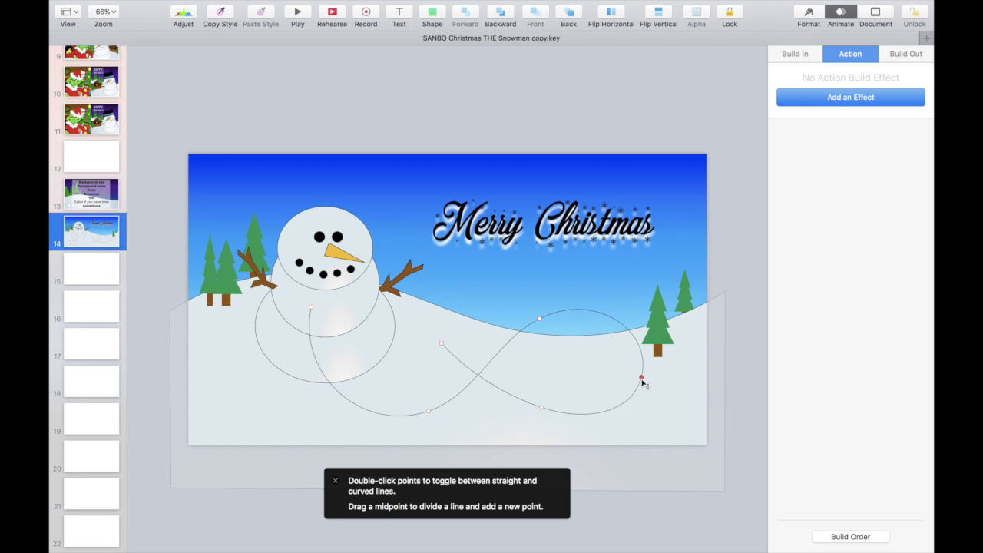
click(451, 94)
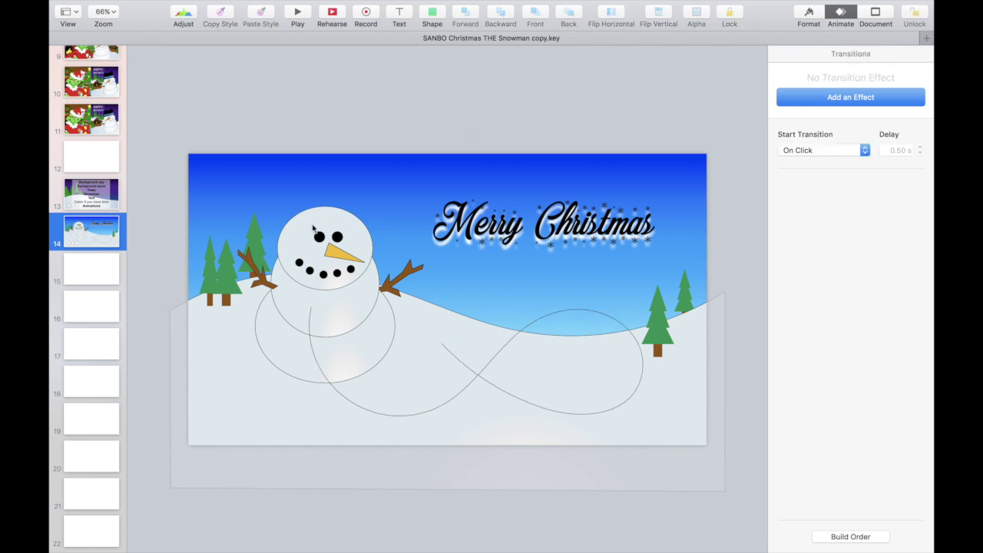
- Make a motion path for the snowman group from the curved looping line on the snow
click(313, 228)
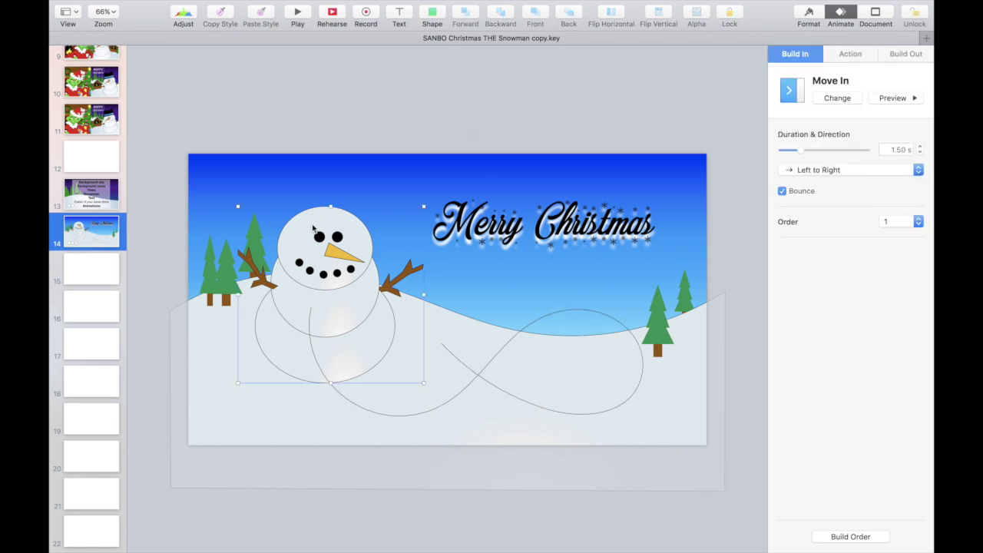
click(501, 388)
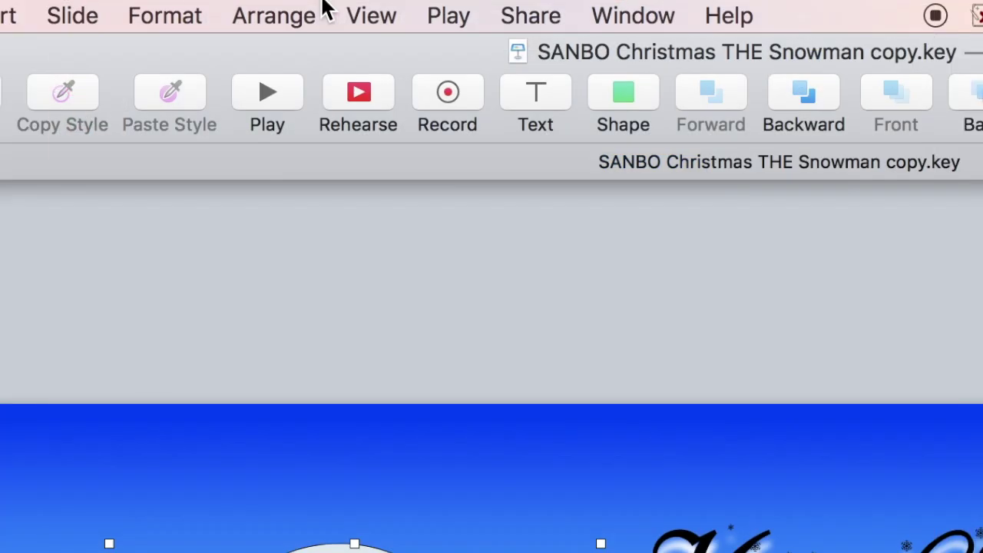
click(168, 19)
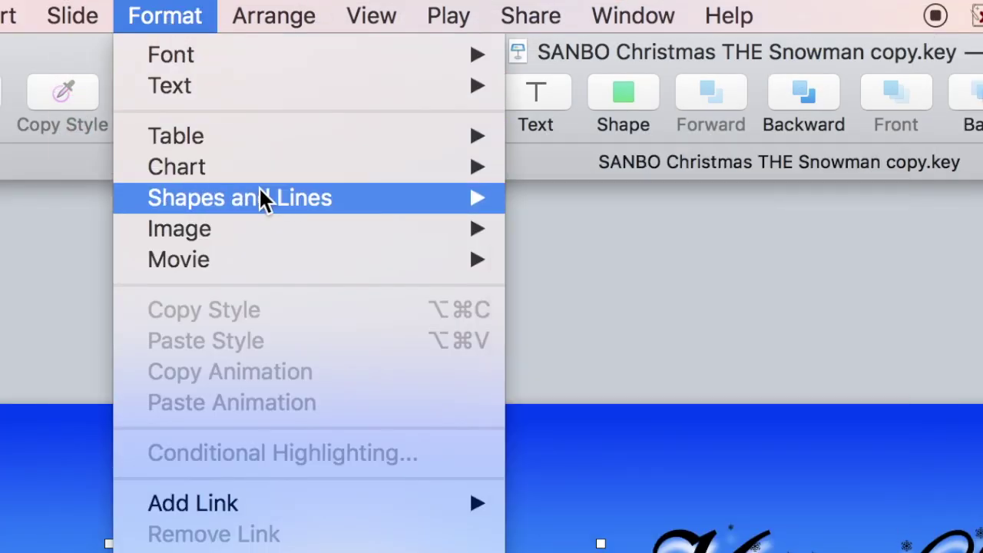
mouse_move(265, 198)
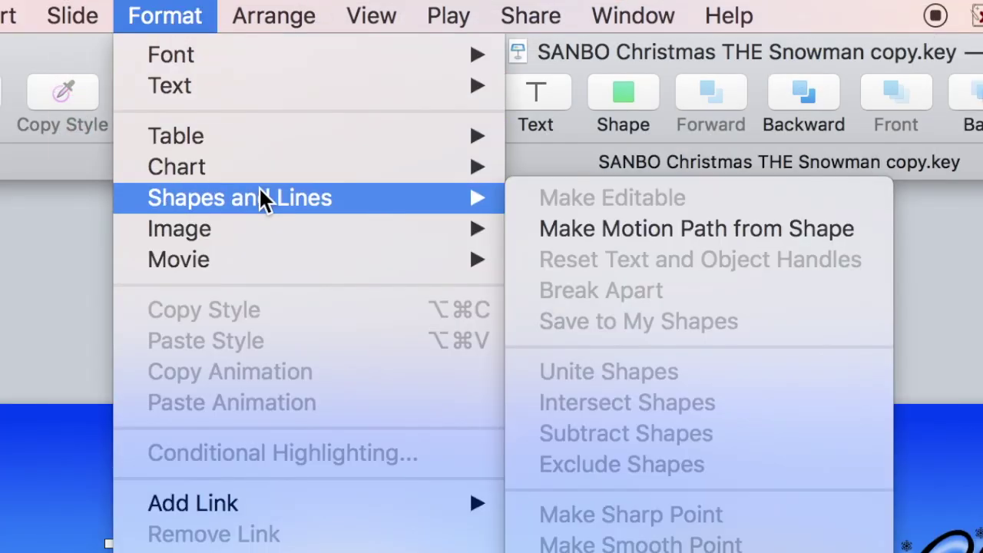
click(593, 227)
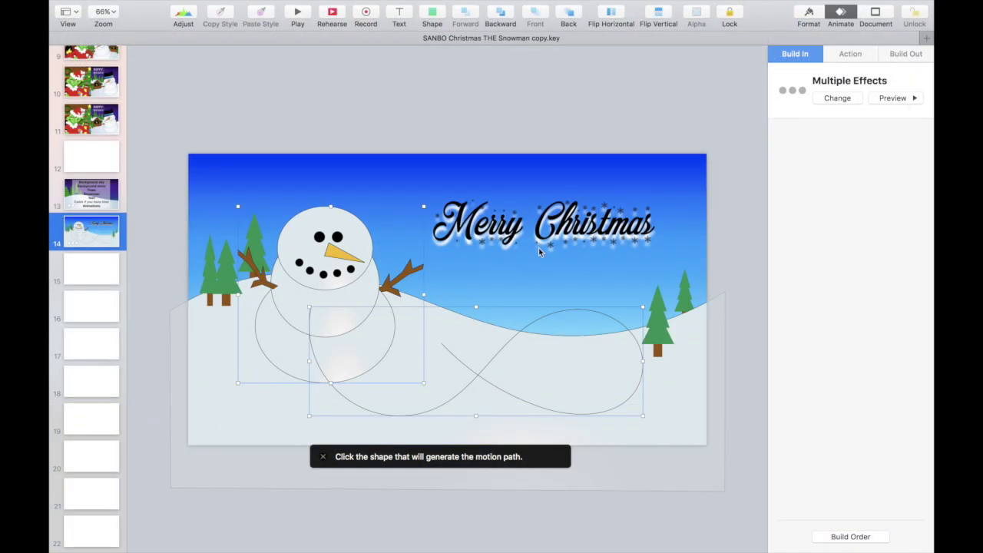
click(566, 309)
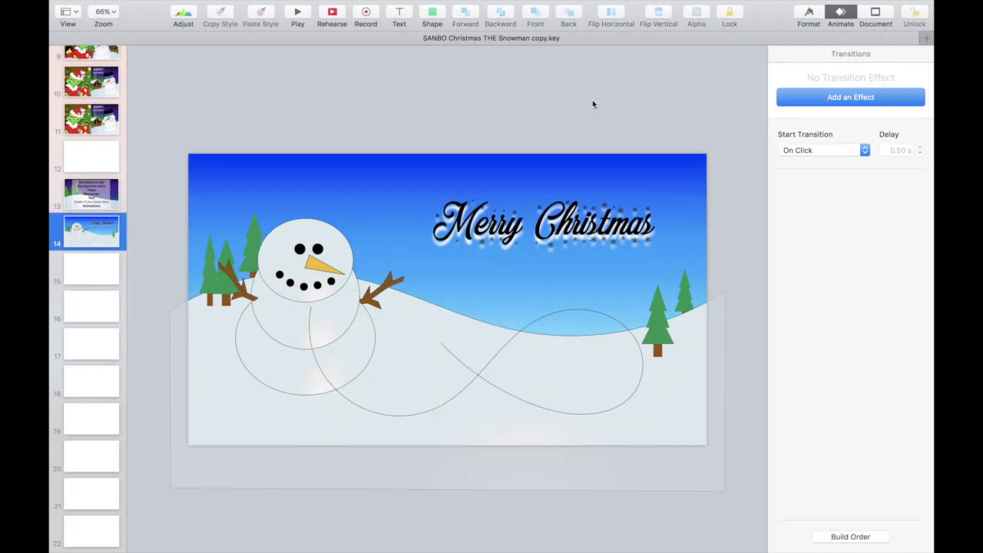
- Open the Build Order for the slide and preview the snowman group's Move action
click(318, 271)
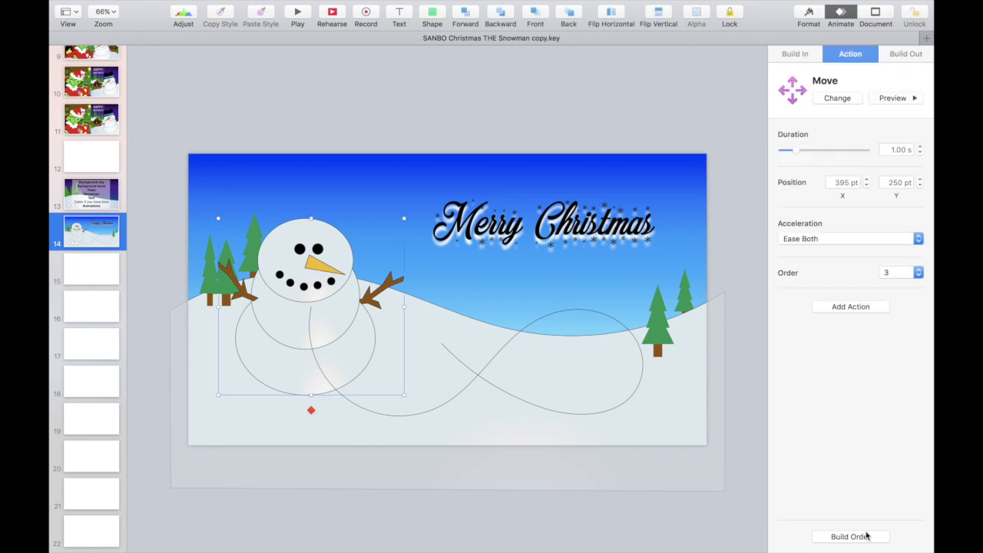
click(853, 536)
click(670, 220)
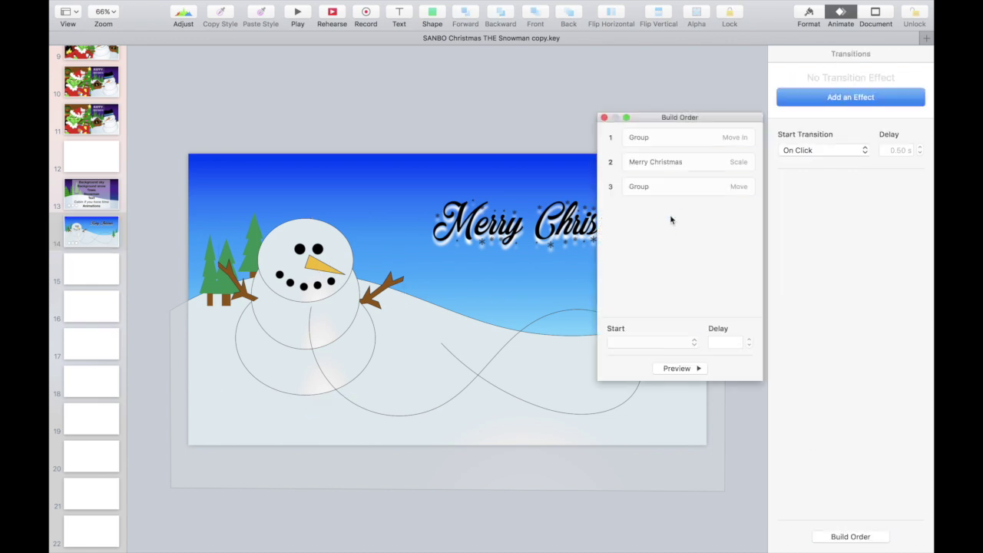
click(670, 187)
click(691, 370)
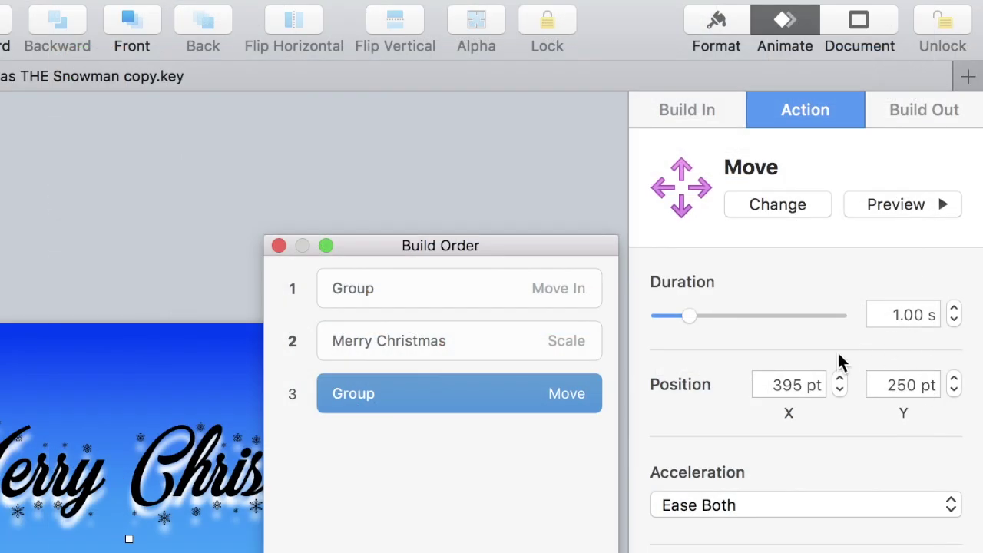
- Set the snowman's Move duration to 6.75 s, preview it, and reduce the duration to 4.75 s
click(750, 317)
drag(543, 250, 608, 126)
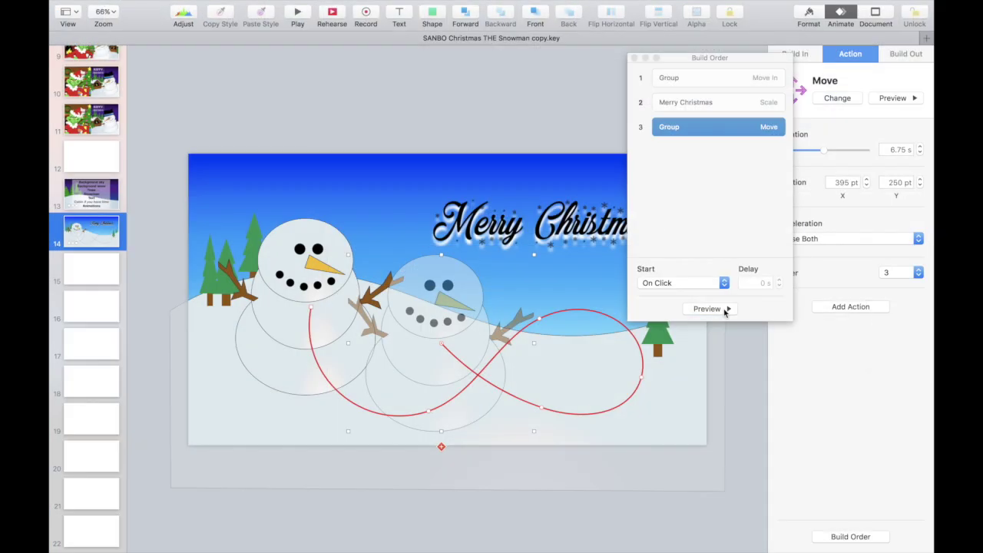
click(724, 309)
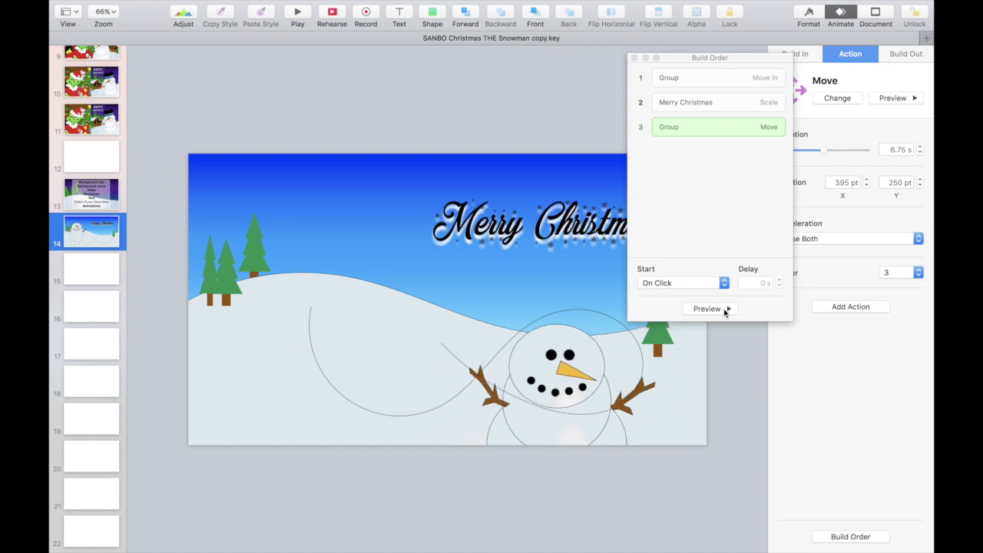
click(920, 153)
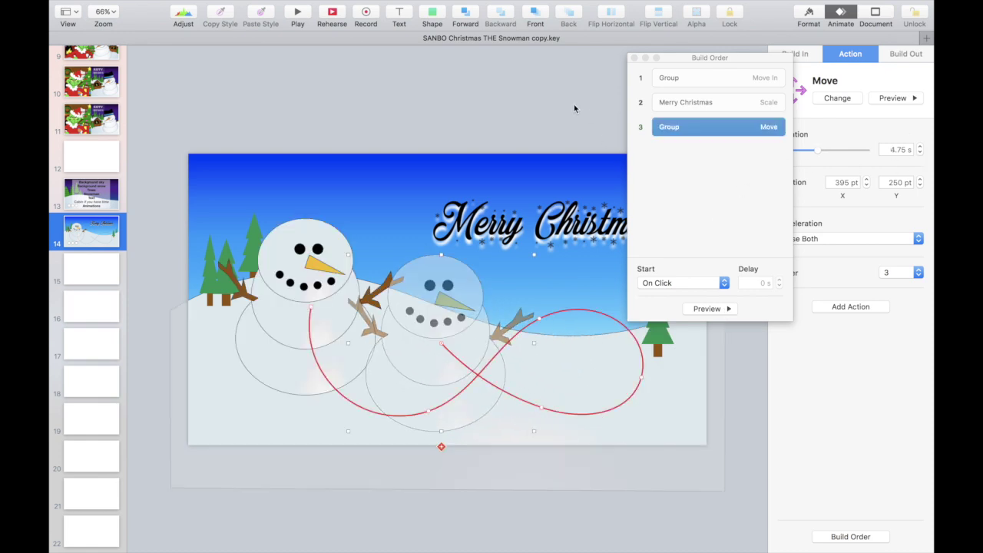
- Delete the leftover curved line from the snow and preview the snowman group's Move action
click(573, 137)
click(589, 310)
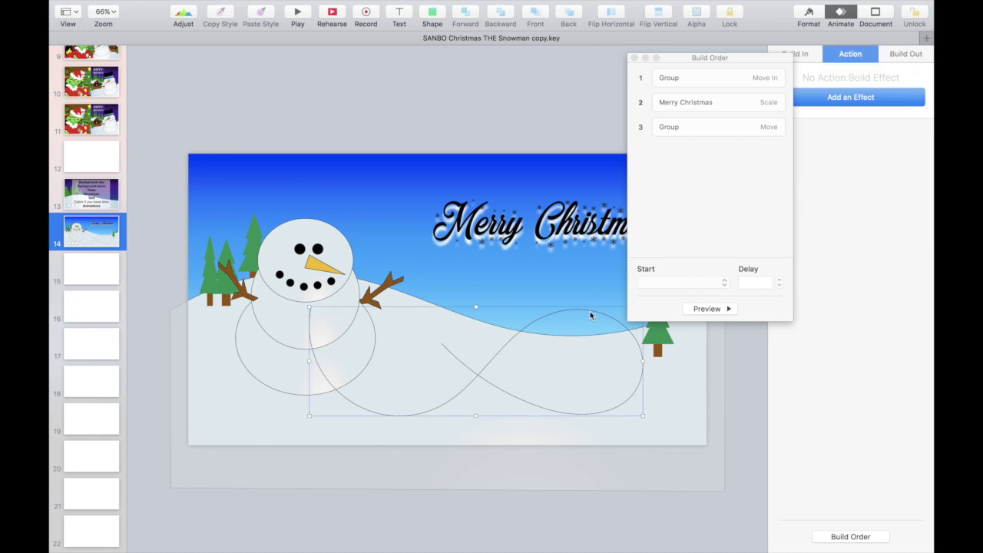
click(603, 311)
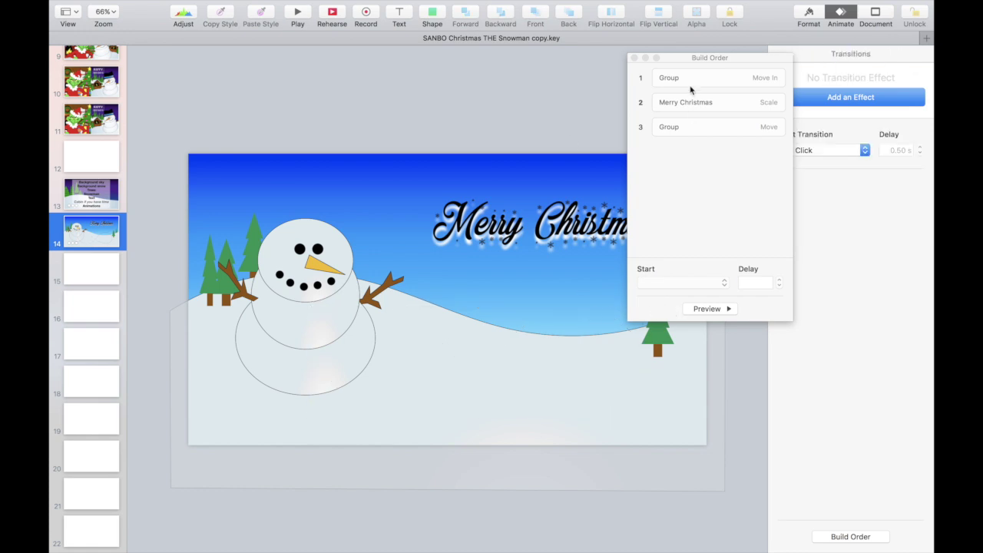
click(687, 128)
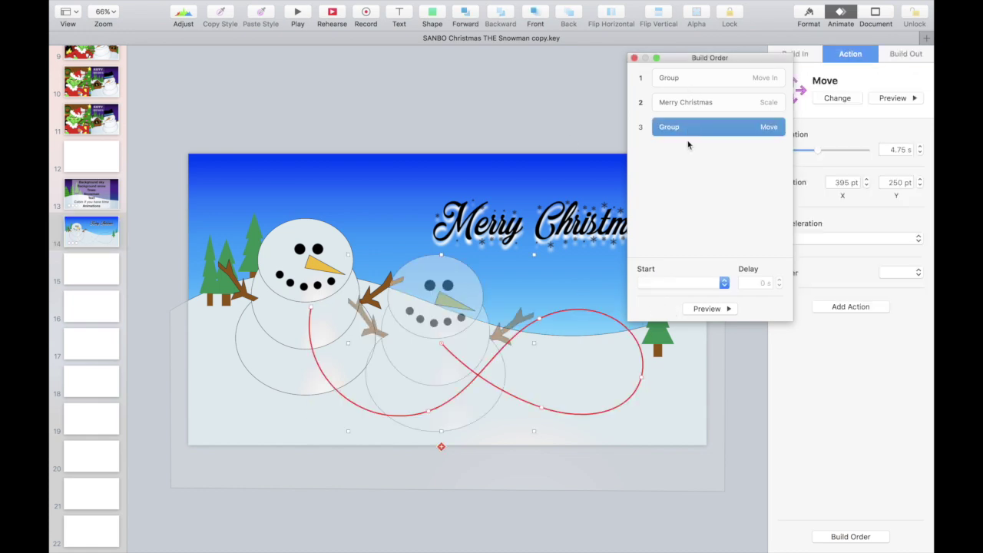
click(708, 309)
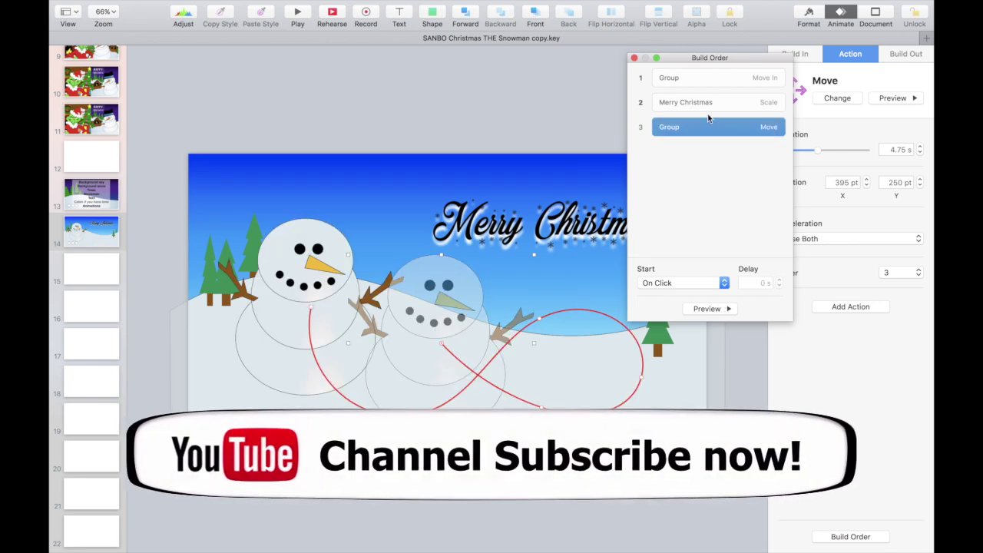
- Set the Merry Christmas Scale build to start After Build 1
click(701, 79)
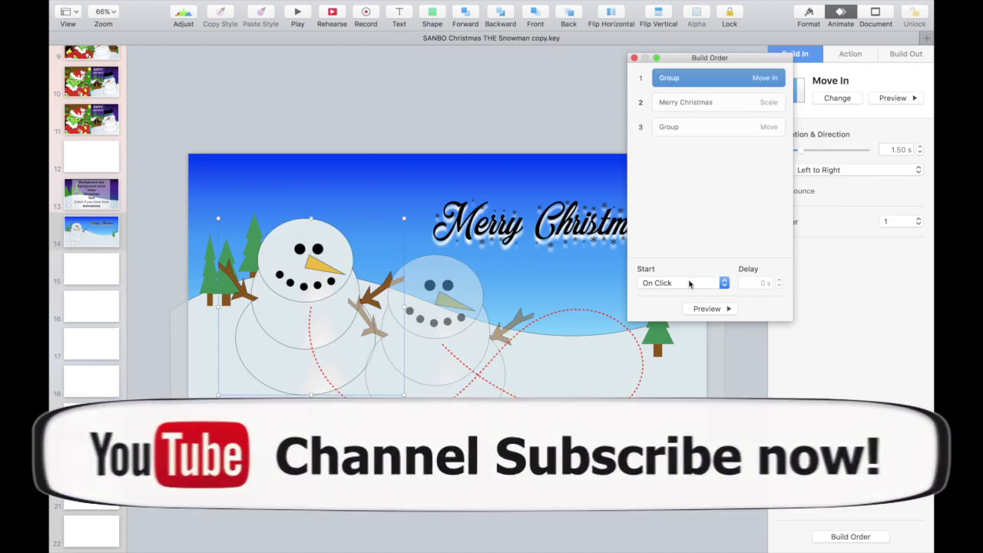
click(688, 283)
click(708, 107)
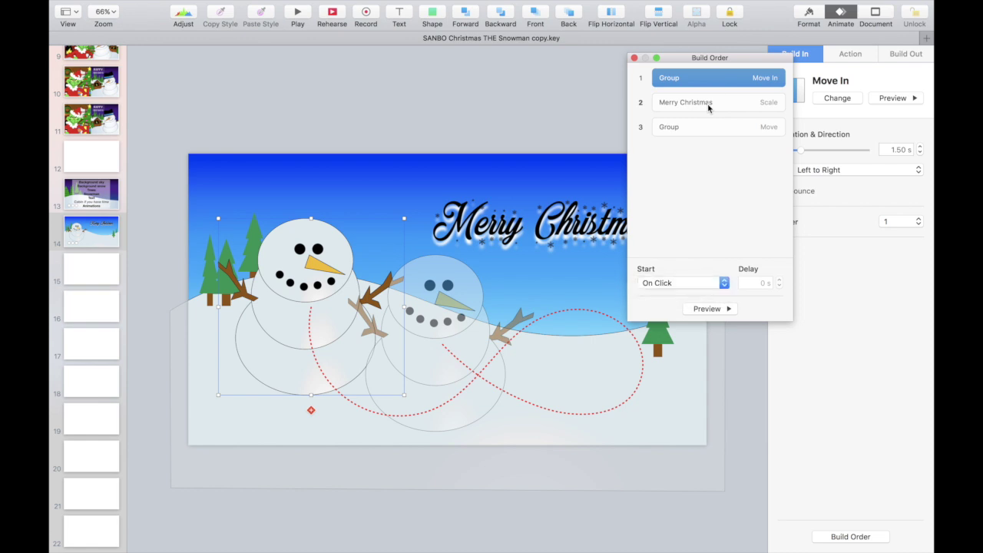
click(708, 103)
click(674, 284)
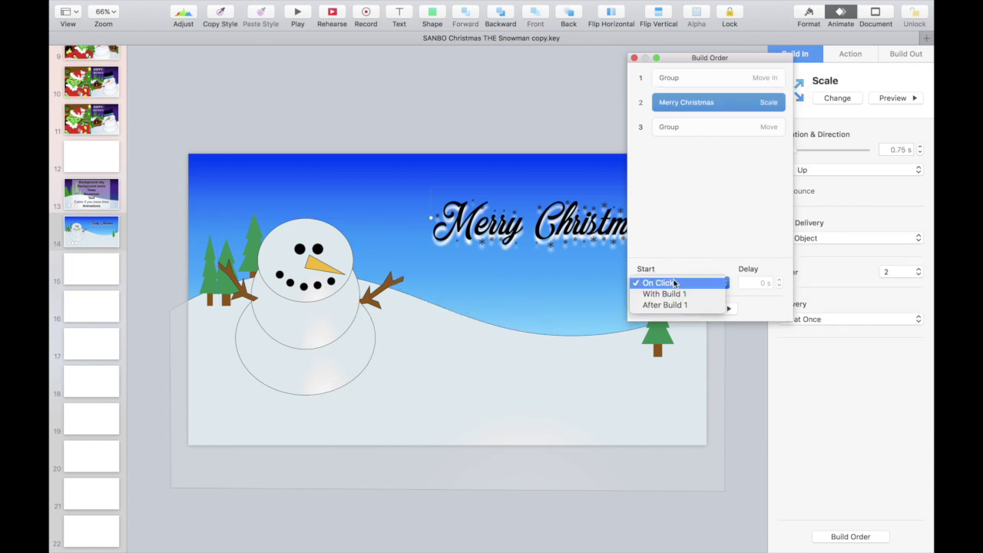
click(680, 305)
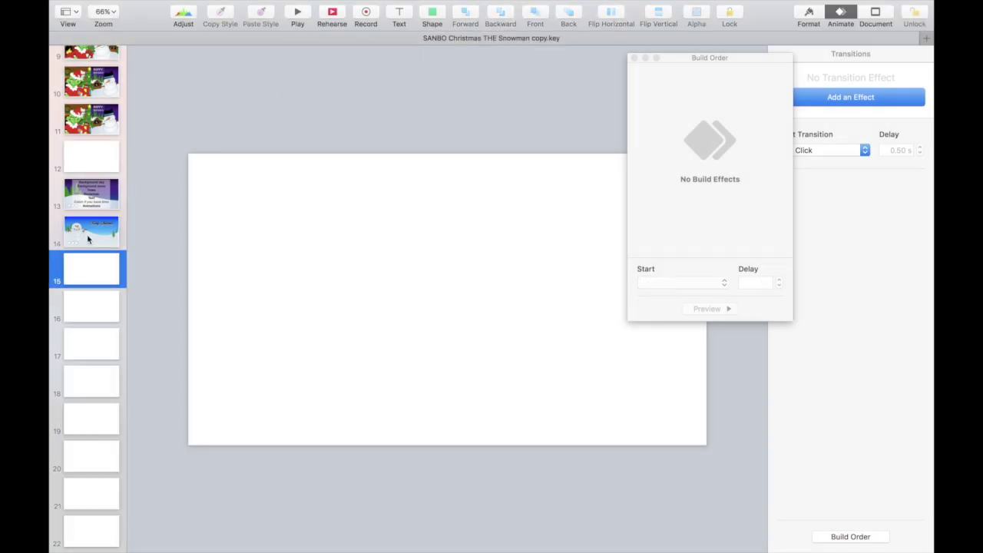
- Bring the snowman group on slide 14 to the front, close the Build Order, and show the group's arrangement settings
click(88, 240)
click(264, 255)
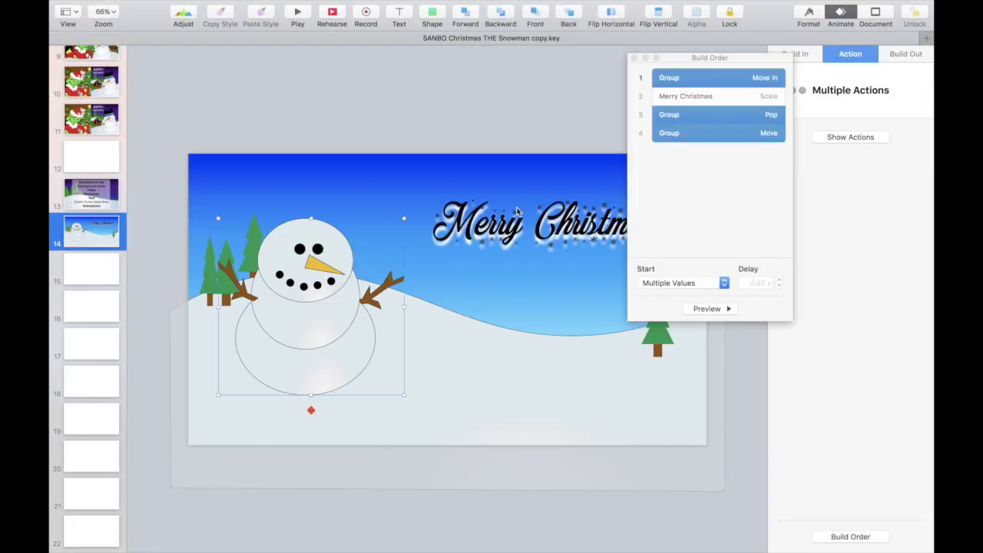
click(535, 17)
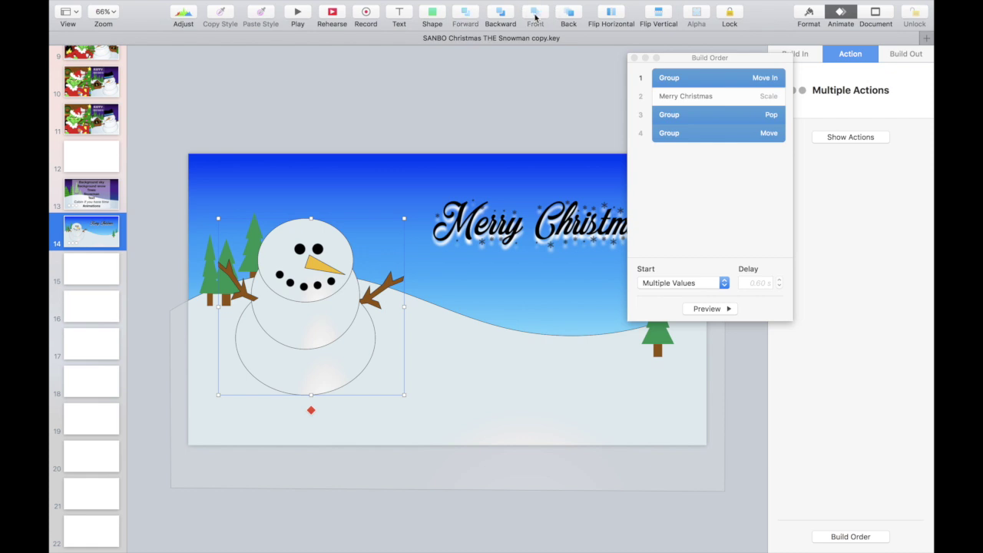
click(634, 58)
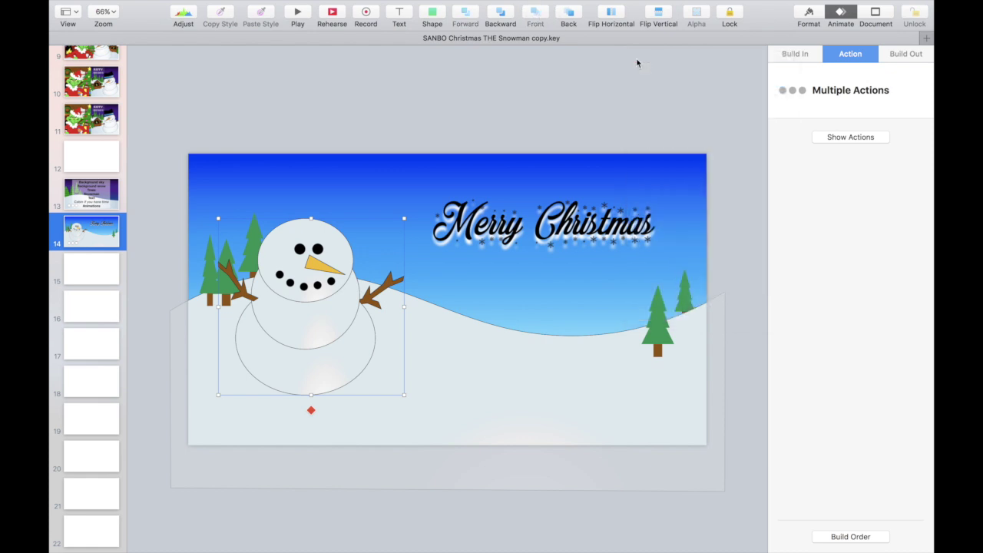
click(800, 16)
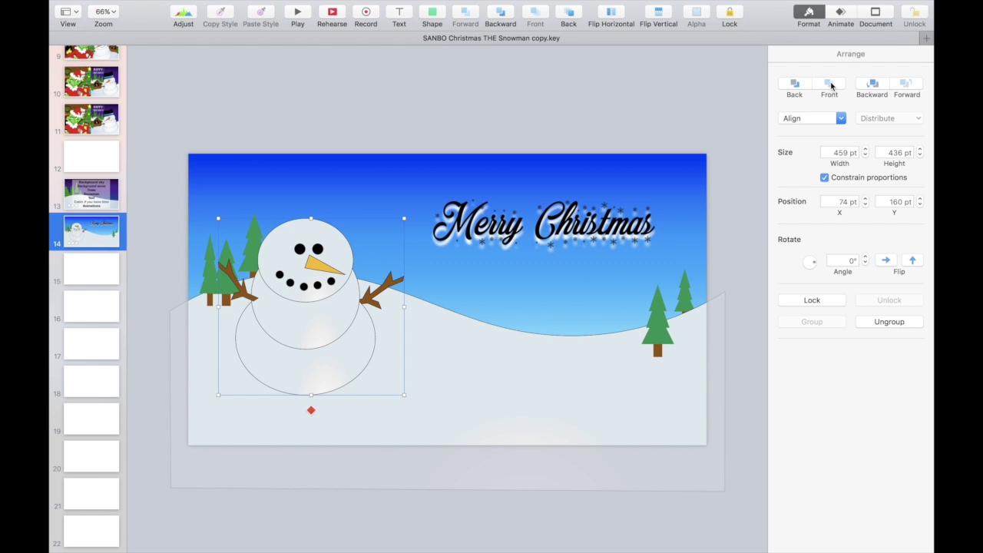
- Add "Rockin' Around The Christmas Tree Lyrics (320 kbps).mp3" from Finder to the presentation's soundtrack and return to Keynote
click(873, 14)
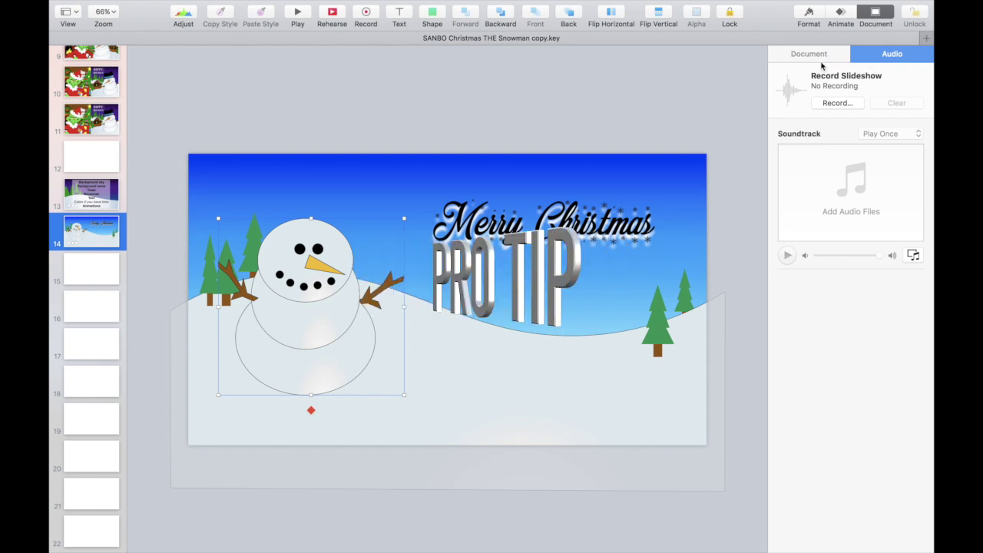
click(817, 60)
click(870, 60)
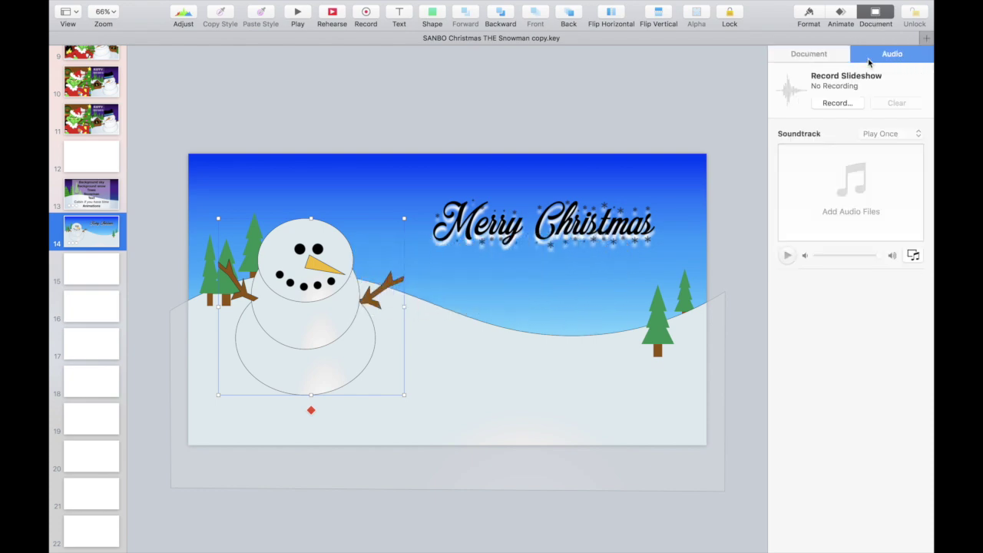
key(super+Tab)
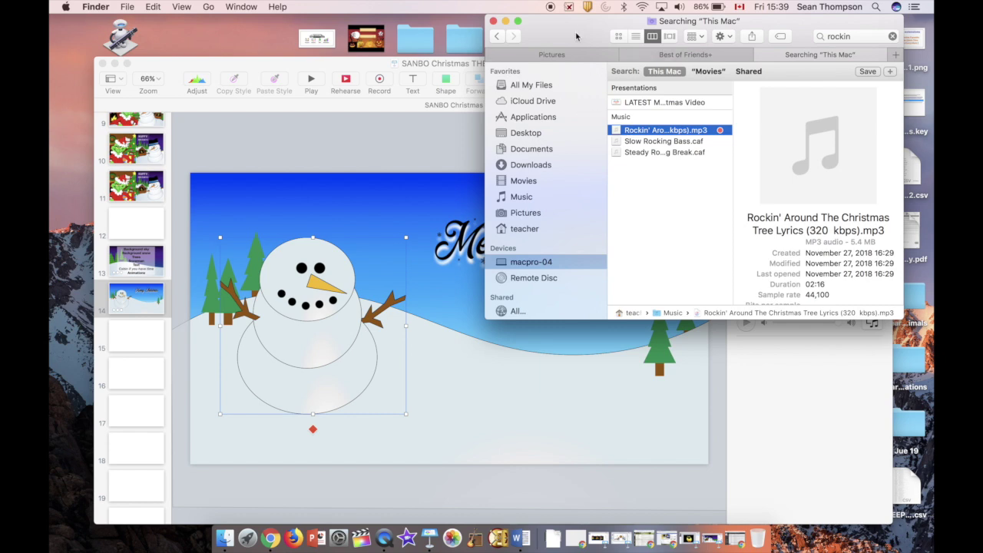
drag(575, 29, 332, 22)
drag(566, 121, 808, 246)
click(228, 133)
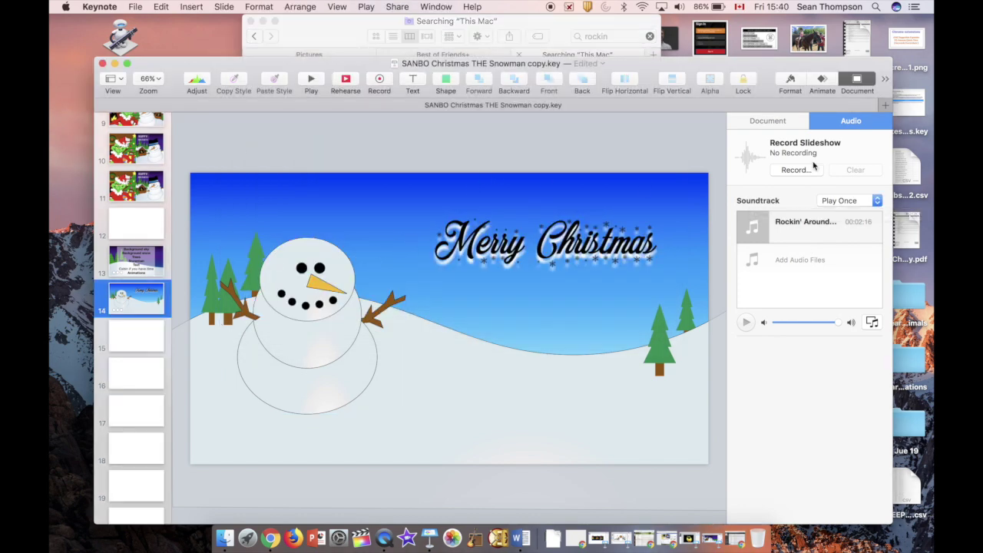
- Open the Build Order and set the snowman group's Move In build to start After Transition
click(823, 80)
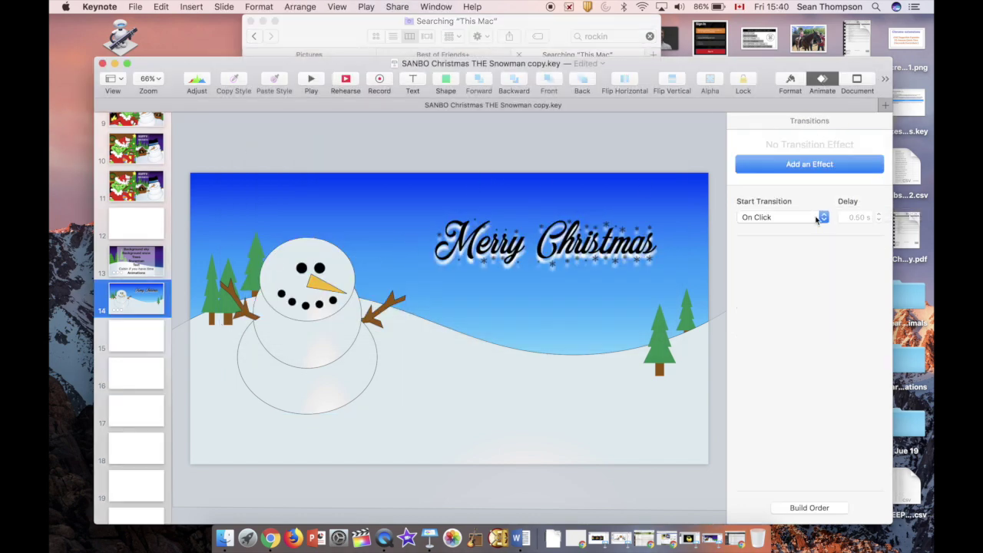
click(816, 509)
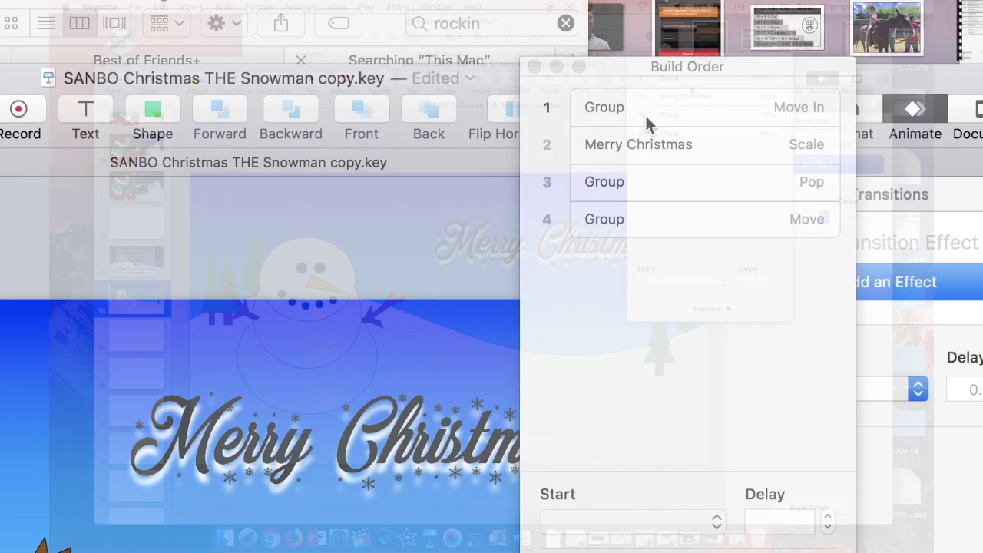
click(689, 80)
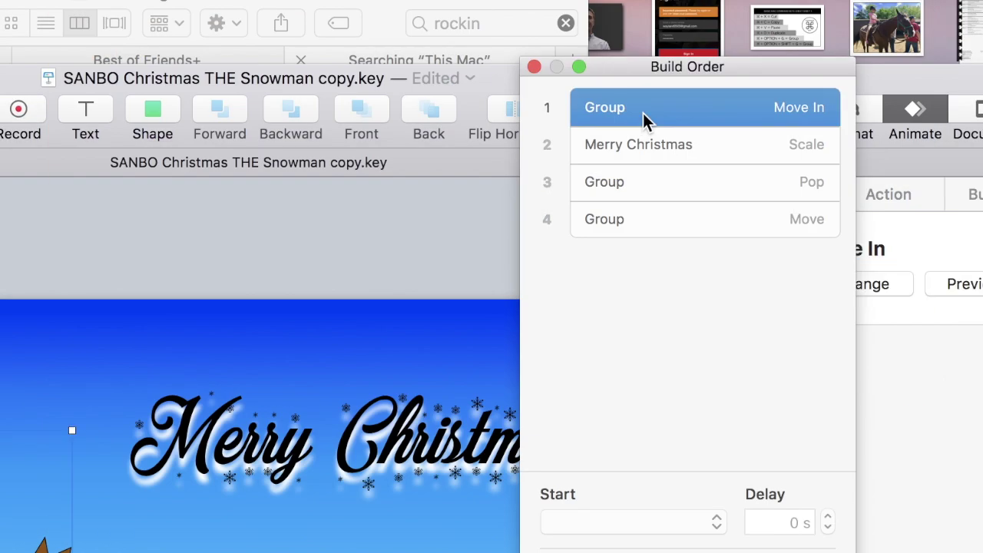
click(596, 529)
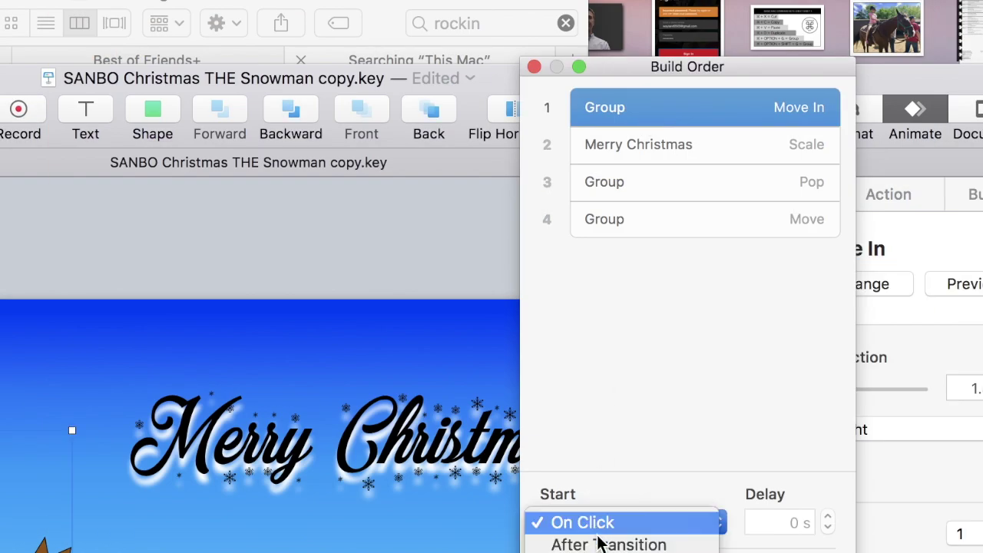
click(601, 545)
- Set the delay of the Merry Christmas Scale build to 1.50 s
click(642, 154)
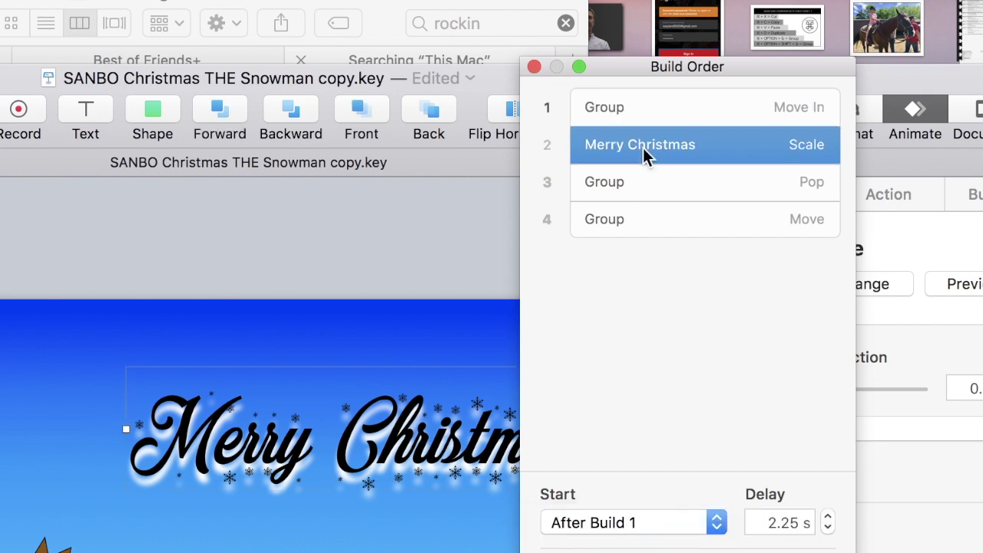
key(Down)
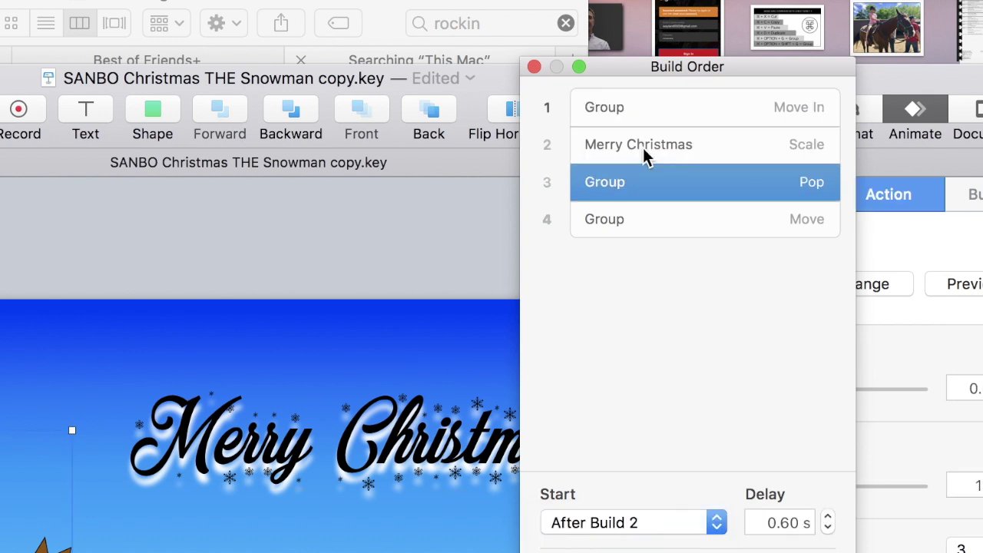
key(Up)
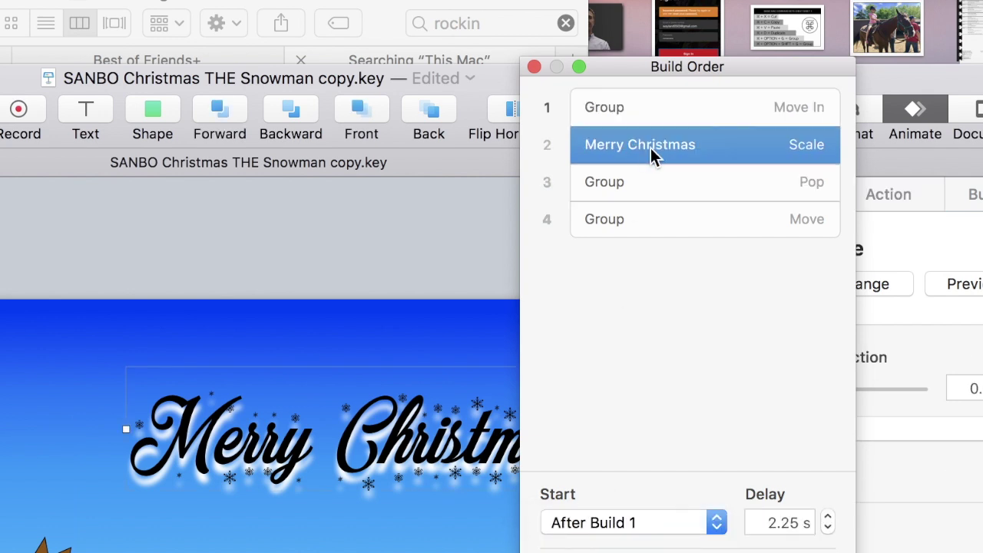
click(828, 528)
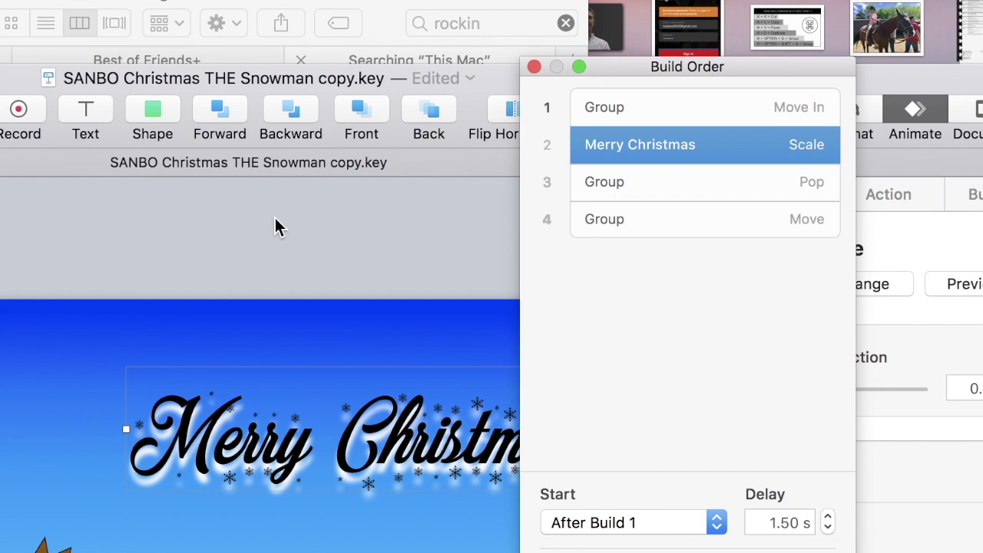